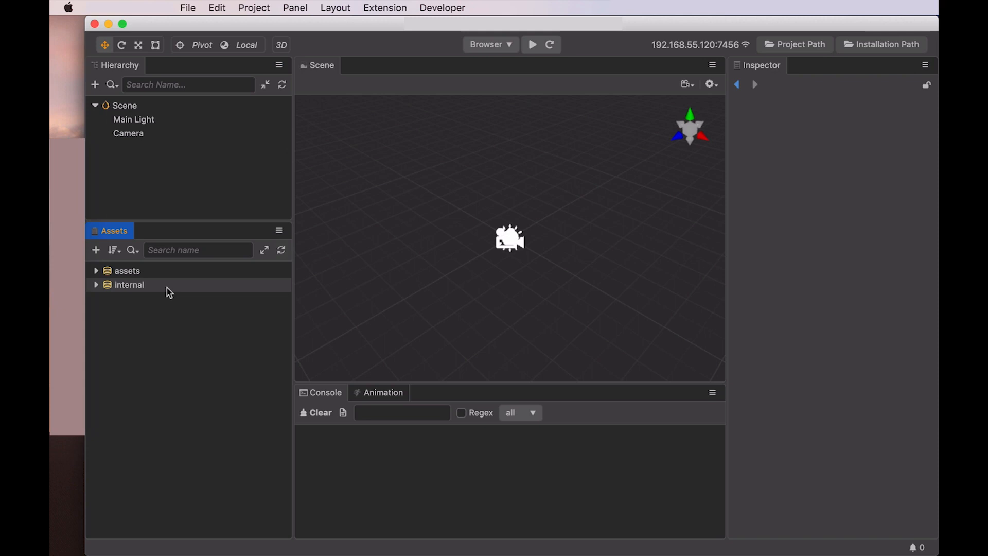
Examine the folders in the built-in internal asset database, including the contents of default_cubemap.
{"action": "left_click", "coordinate": [96, 285]}
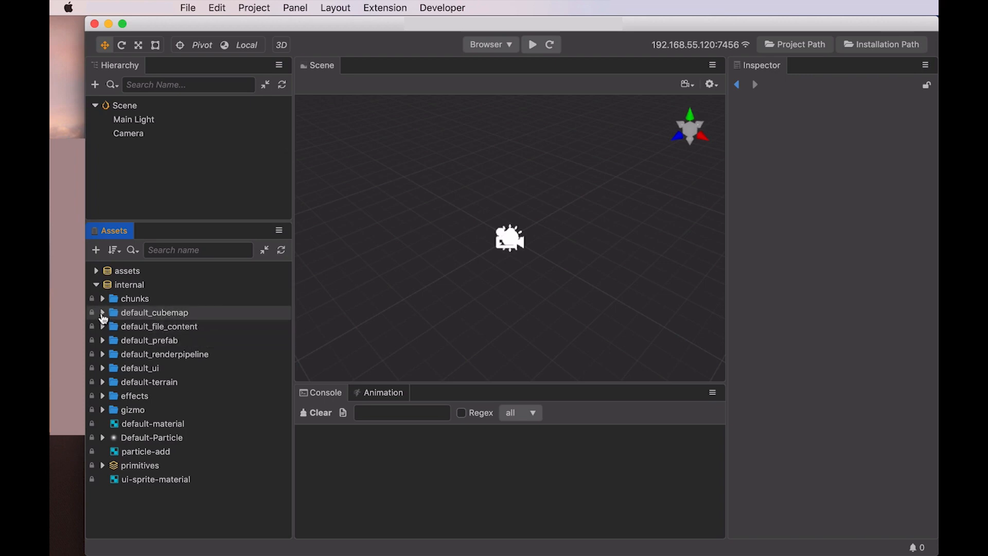
{"action": "left_click", "coordinate": [103, 313]}
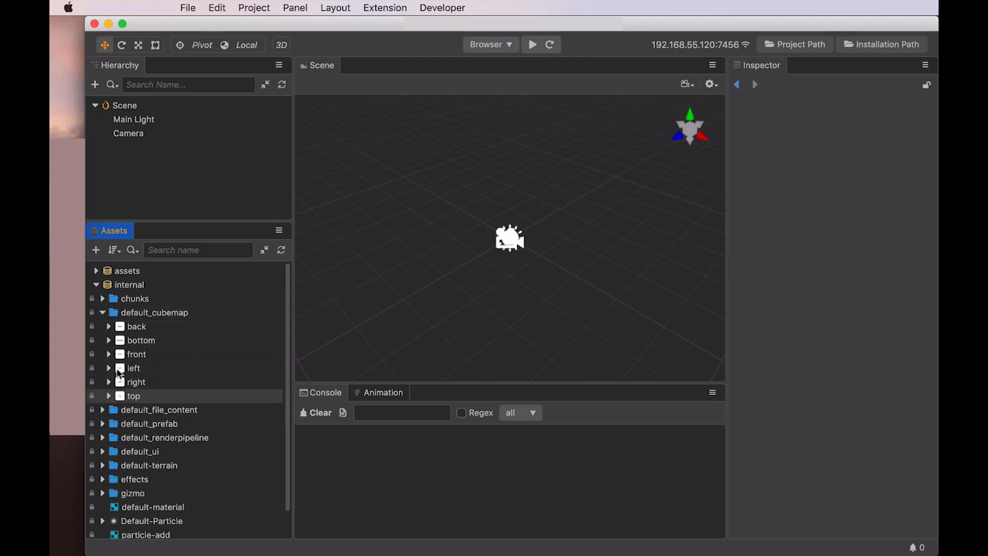
{"action": "left_click", "coordinate": [103, 313]}
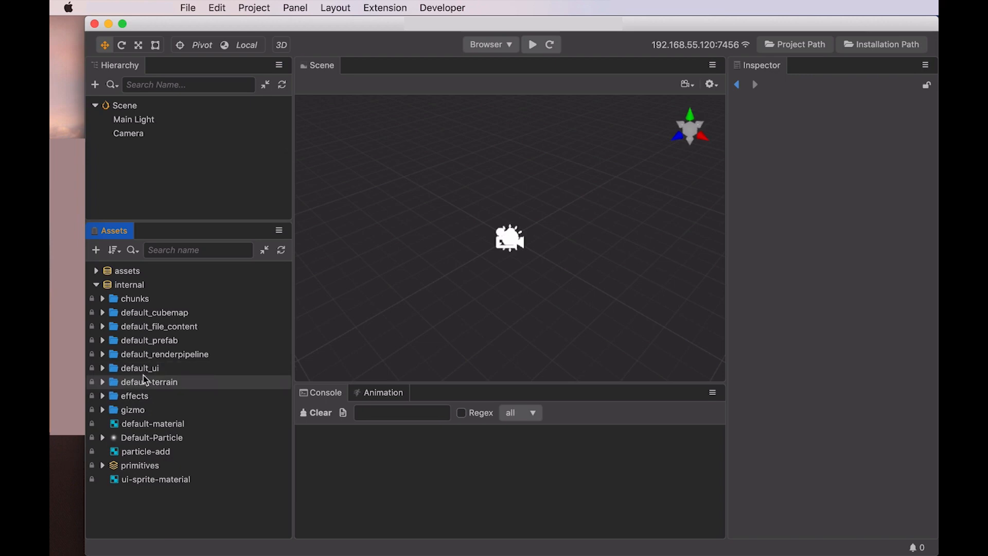
{"action": "left_click", "coordinate": [96, 284]}
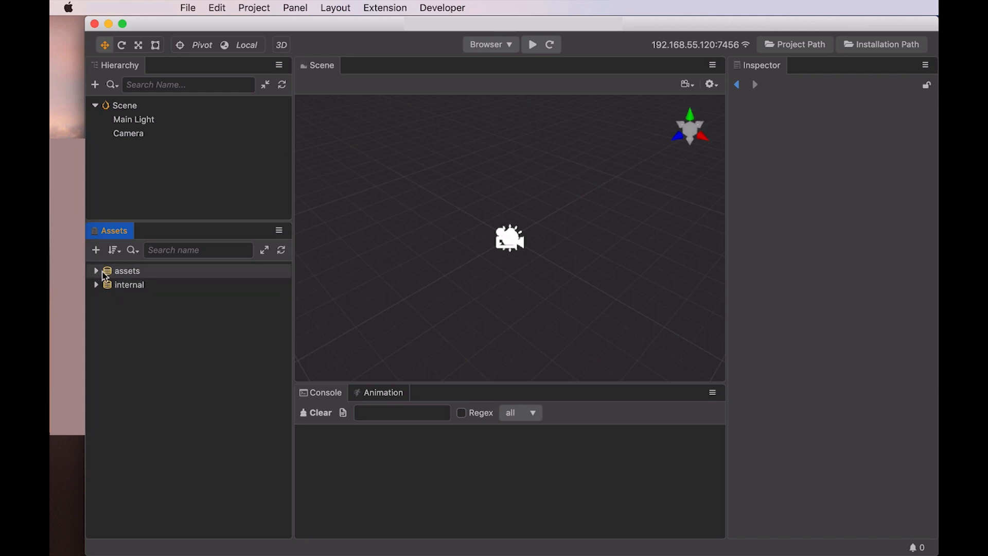
Reveal the project's assets folder in Finder, open it, and close the spare duplicate assets and font tabs.
{"action": "right_click", "coordinate": [130, 269]}
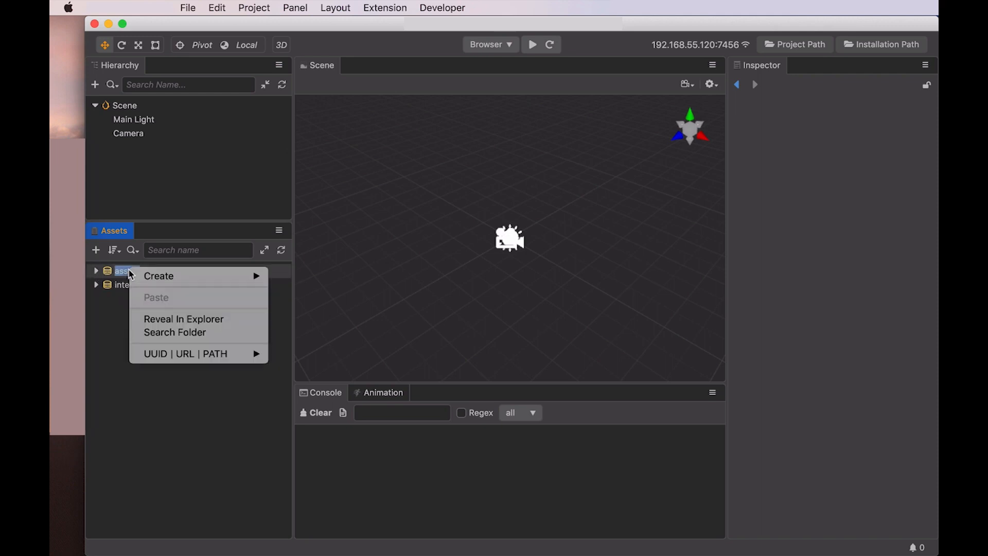
{"action": "left_click", "coordinate": [209, 320]}
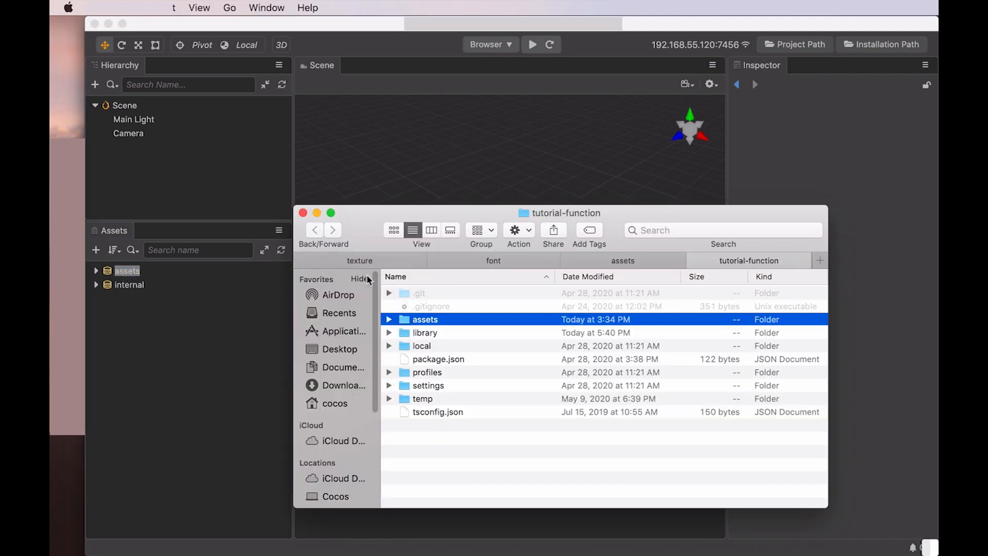
{"action": "double_click", "coordinate": [432, 320]}
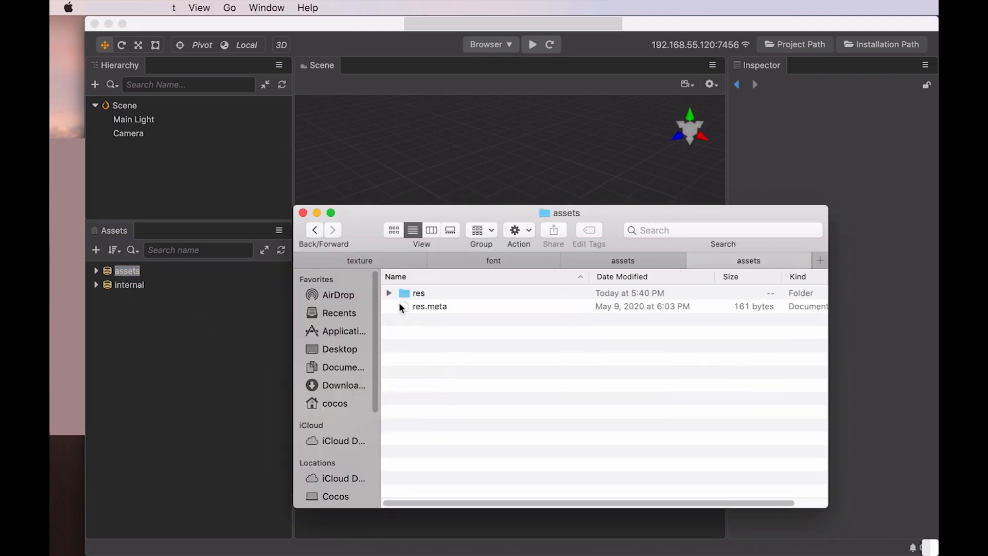
{"action": "left_click", "coordinate": [568, 261]}
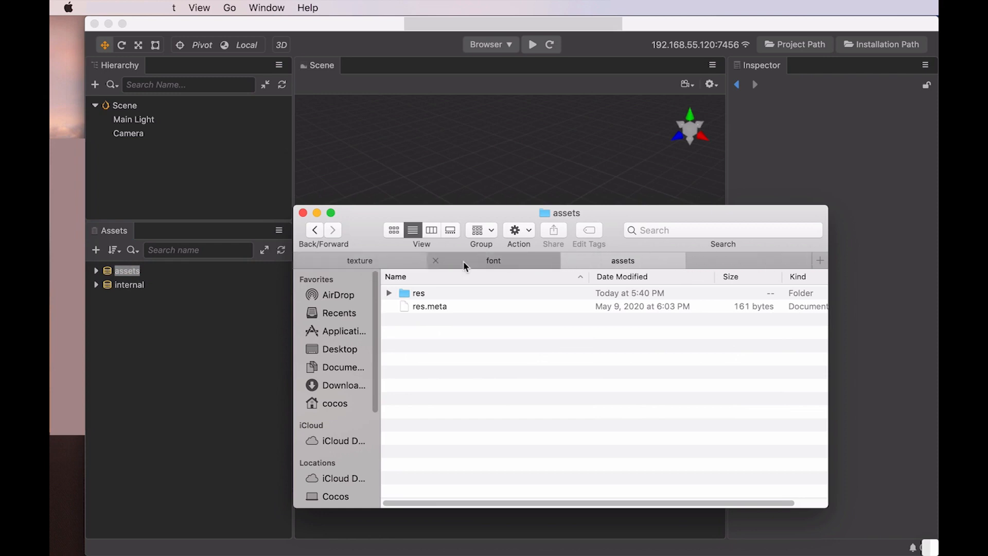
{"action": "left_click", "coordinate": [436, 260]}
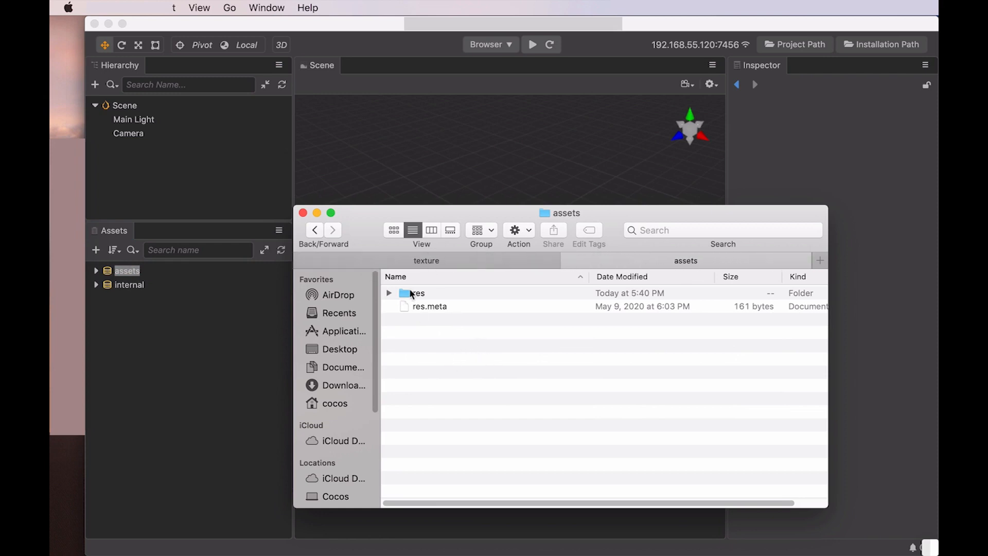
Import star.png and star_slot.png from the Finder texture folder into the project's assets/res/texture folder.
{"action": "left_click", "coordinate": [447, 260]}
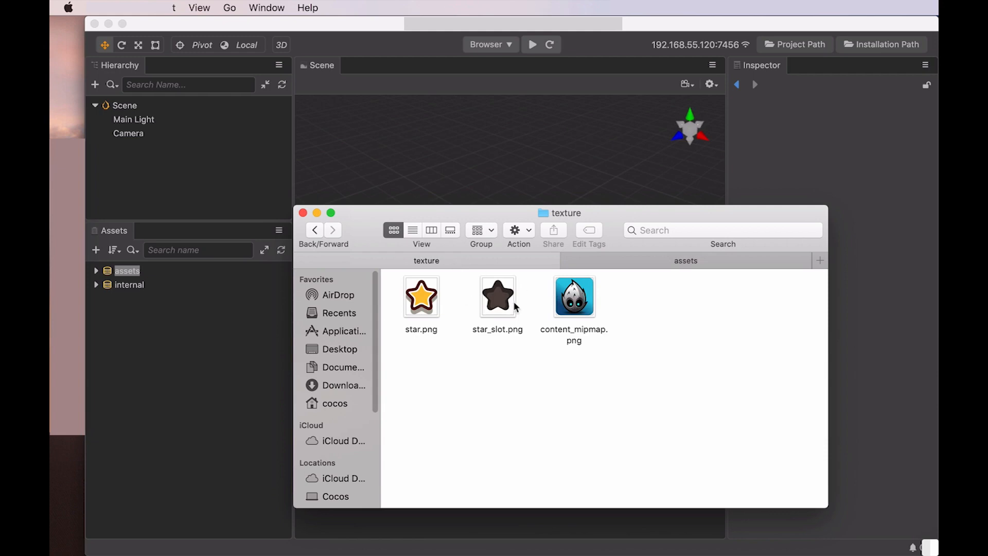
{"action": "left_click", "coordinate": [140, 307]}
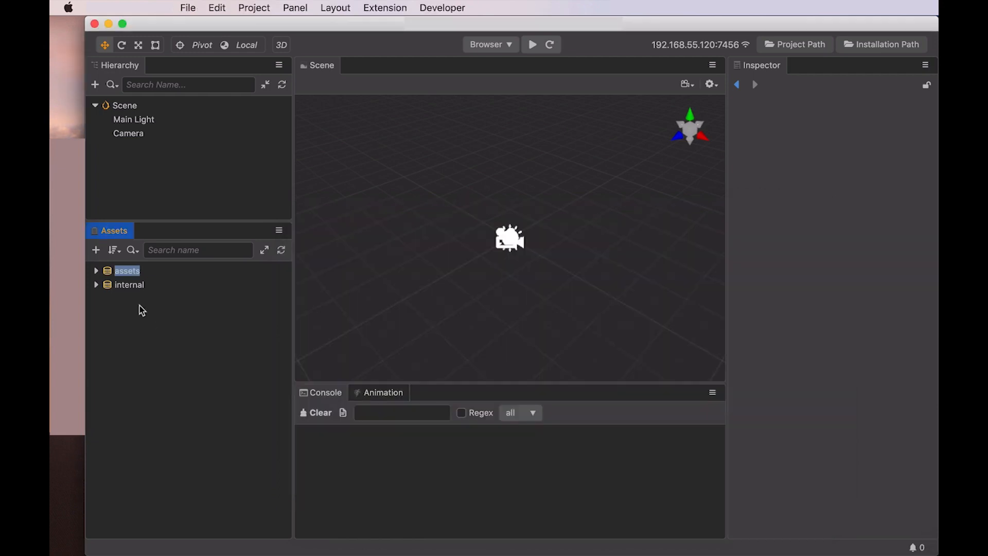
{"action": "left_click", "coordinate": [95, 272]}
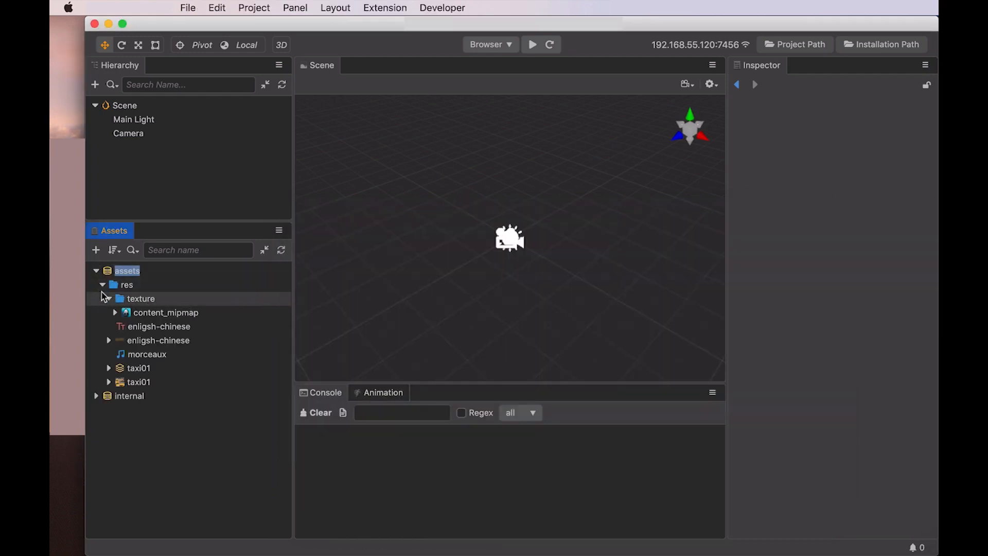
{"action": "left_click", "coordinate": [77, 157]}
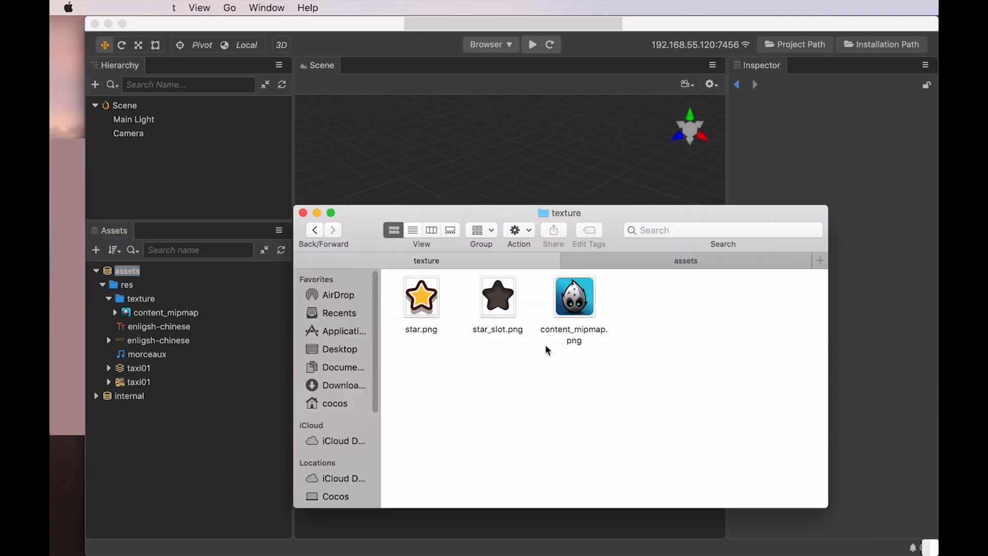
{"action": "left_click", "coordinate": [494, 310]}
{"action": "left_click", "coordinate": [425, 298], "text": "super"}
{"action": "left_click_drag", "start_coordinate": [421, 303], "coordinate": [177, 303]}
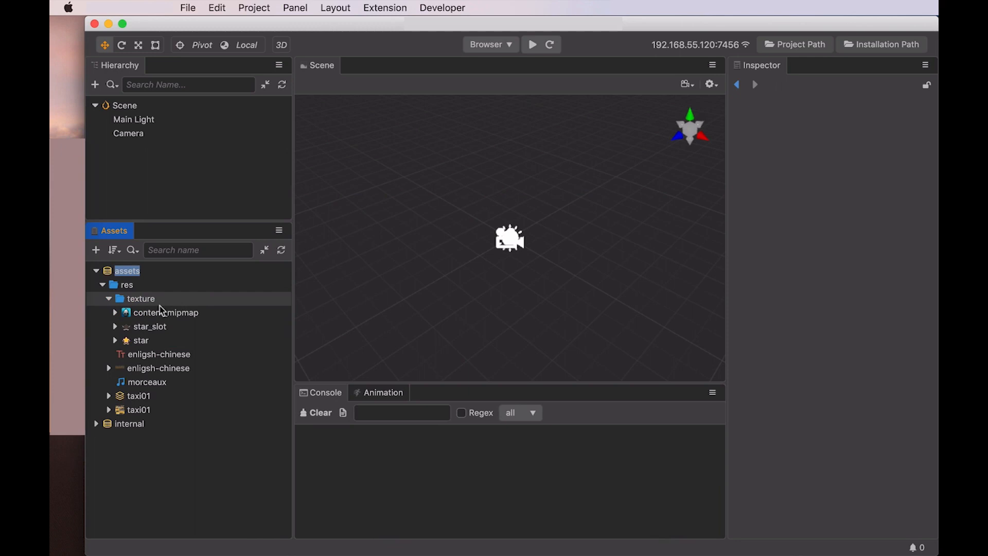
Inspect the properties and previews of the star, star_slot and content_mipmap images in the texture folder.
{"action": "left_click", "coordinate": [149, 326]}
{"action": "left_click", "coordinate": [147, 341]}
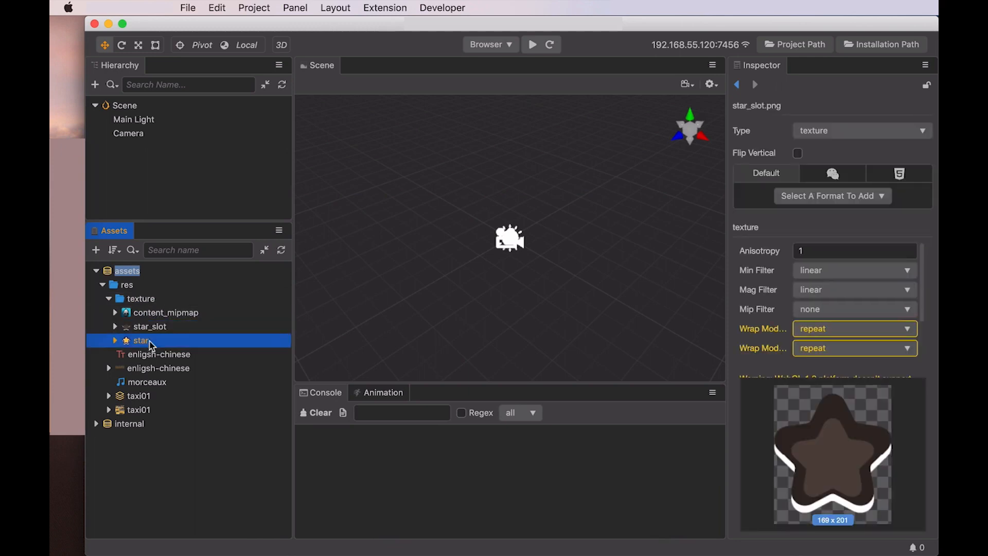
{"action": "left_click", "coordinate": [170, 312]}
{"action": "left_click", "coordinate": [171, 326]}
{"action": "left_click", "coordinate": [168, 341]}
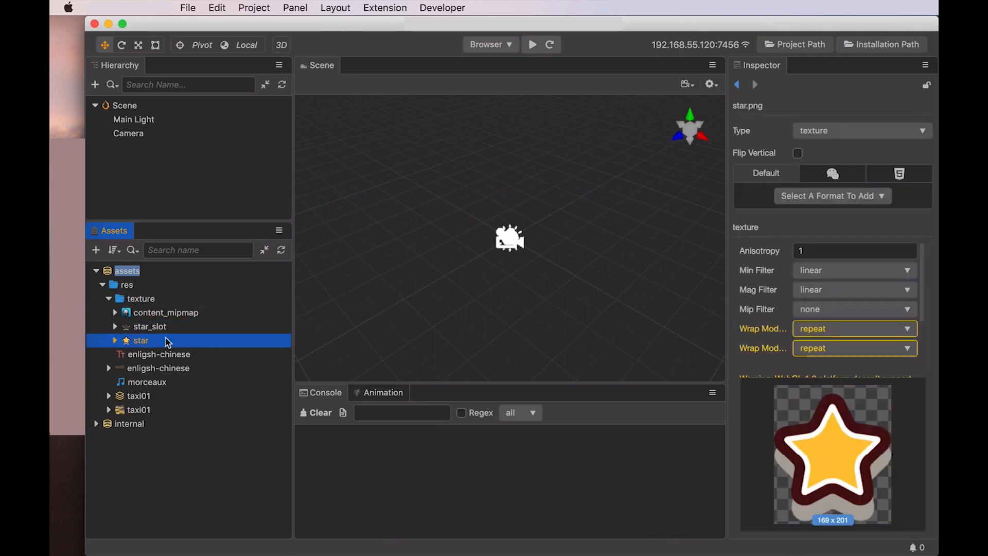
{"action": "left_click", "coordinate": [109, 299]}
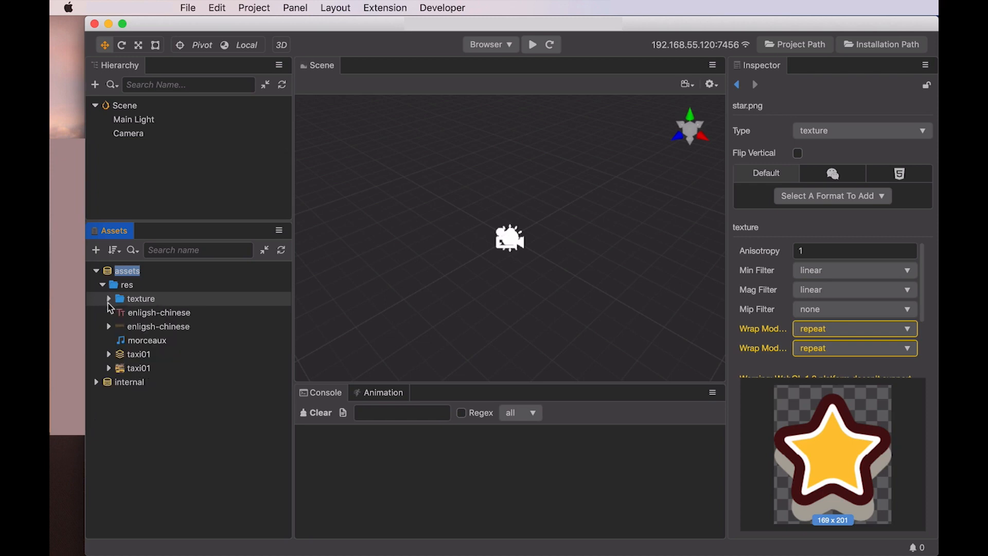
{"action": "left_click", "coordinate": [109, 299]}
{"action": "left_click", "coordinate": [172, 313]}
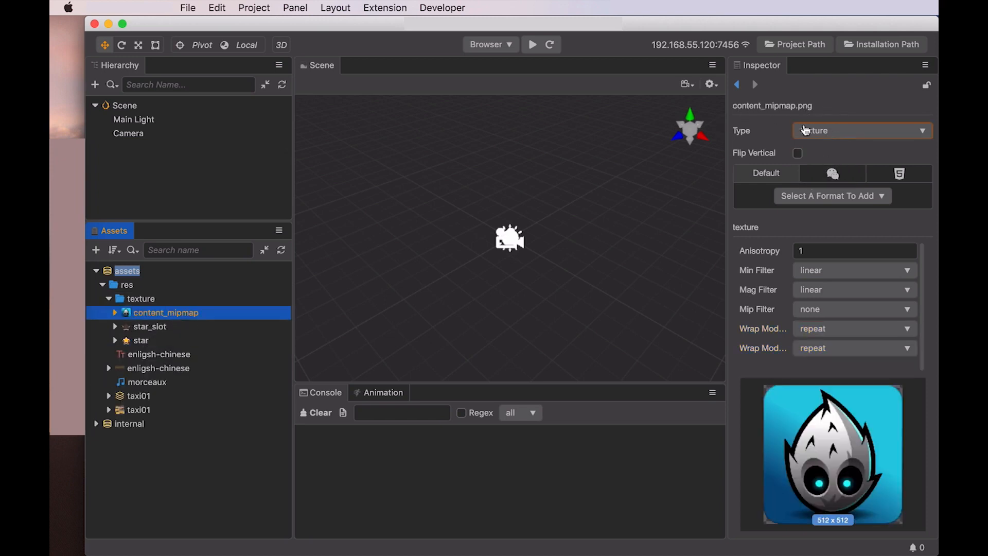
Inspect the enligsh-chinese font image, its .fnt font asset and the morceaux audio asset.
{"action": "left_click", "coordinate": [146, 368]}
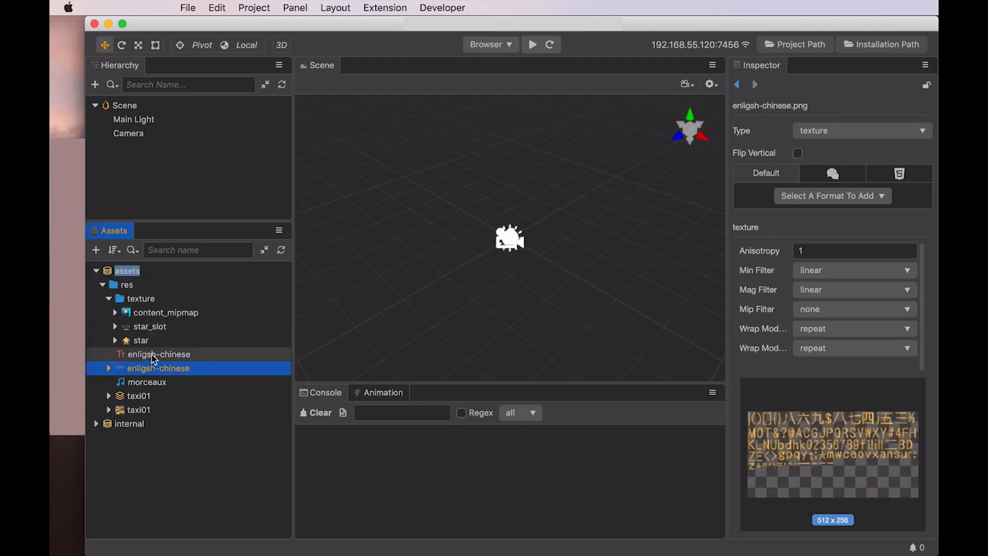
{"action": "left_click", "coordinate": [152, 355]}
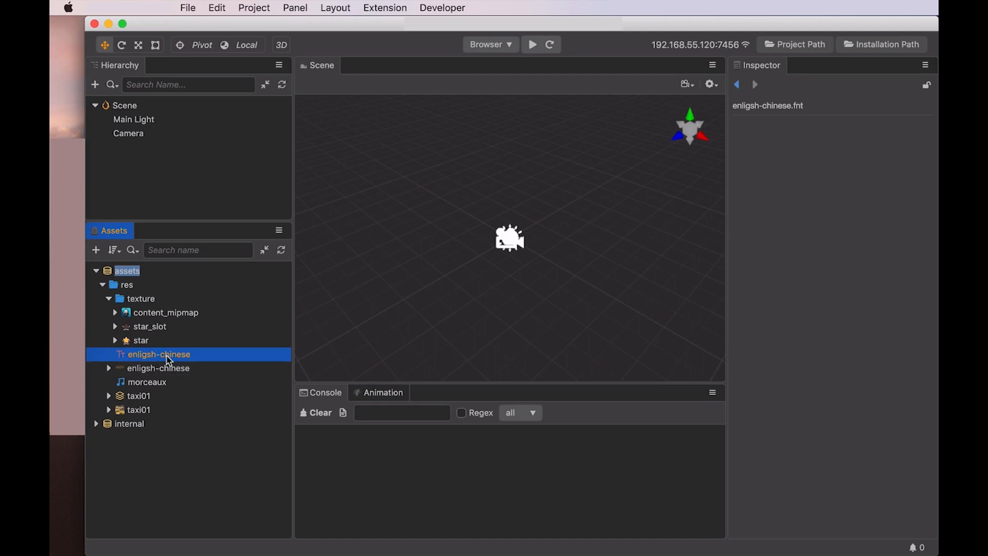
{"action": "left_click", "coordinate": [157, 384]}
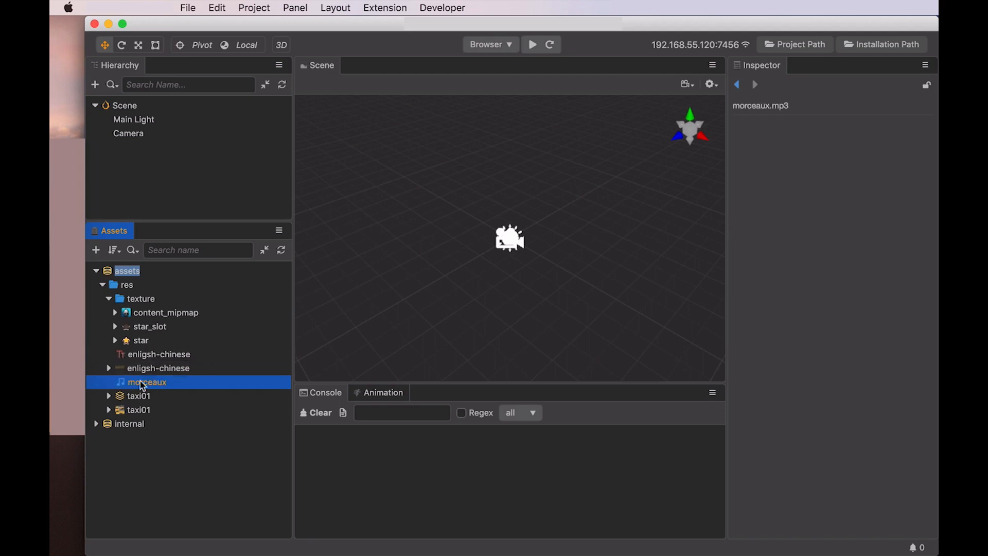
Examine the sub-assets of the taxi01 FBX model and of the taxi01 texture image.
{"action": "left_click", "coordinate": [150, 398]}
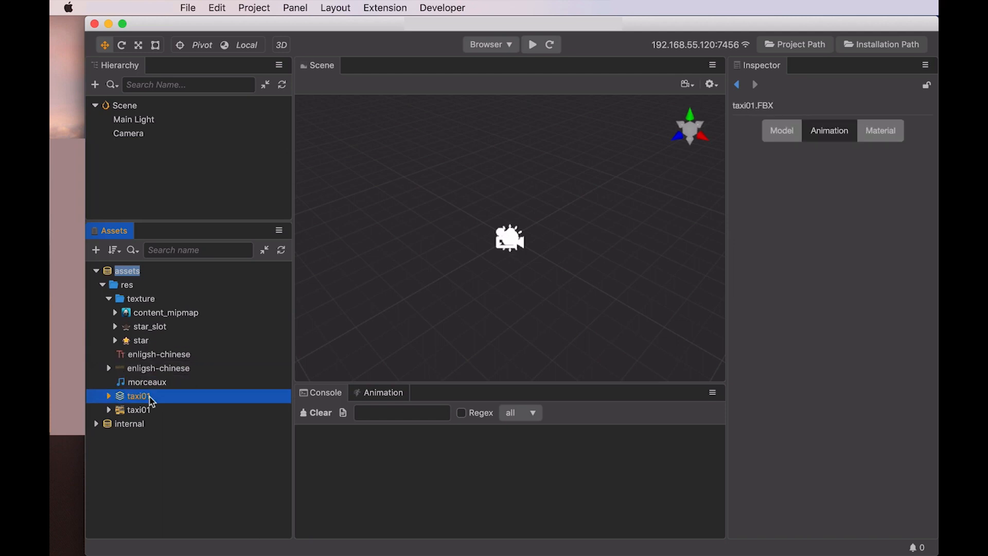
{"action": "left_click", "coordinate": [109, 396]}
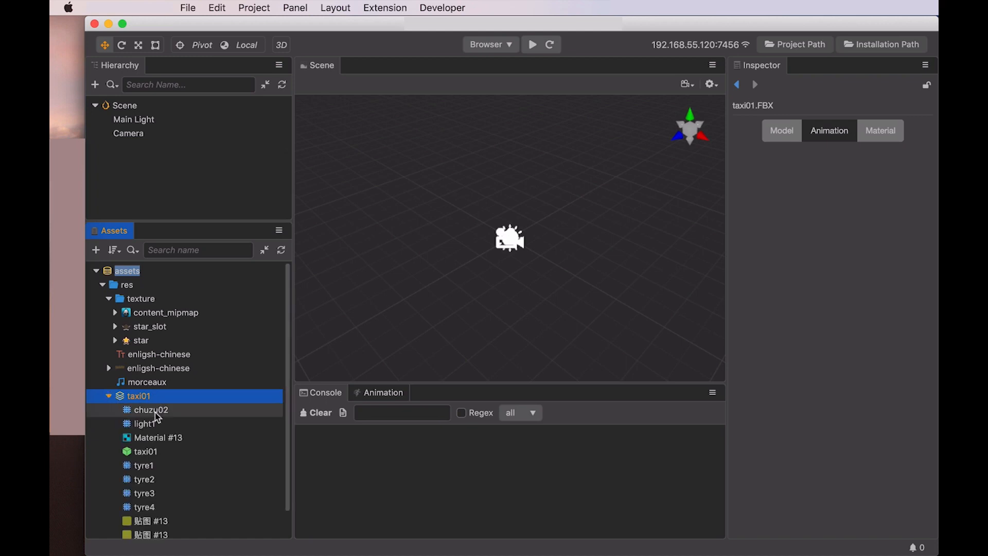
{"action": "scroll", "coordinate": [165, 525], "scroll_direction": "down", "scroll_amount": 1}
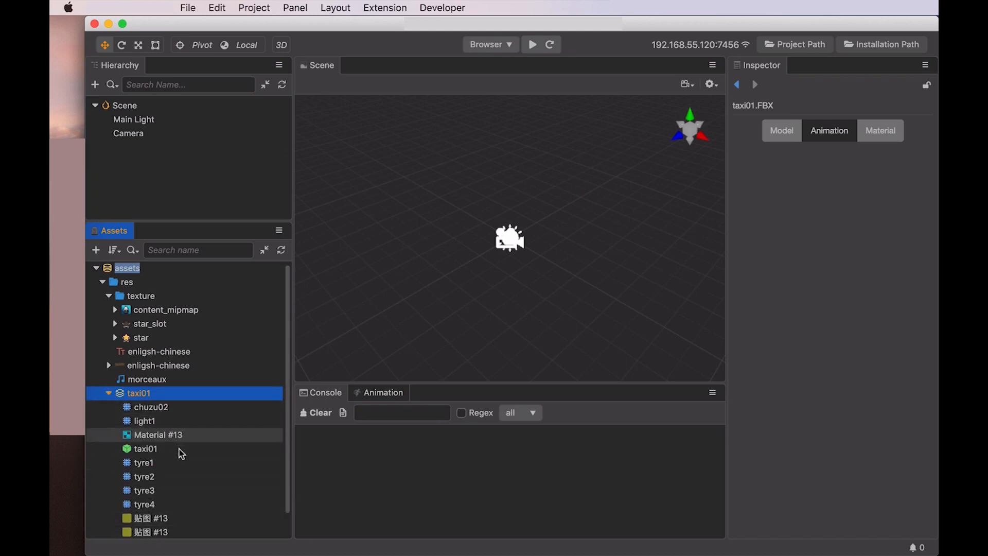
{"action": "scroll", "coordinate": [195, 464], "scroll_direction": "down", "scroll_amount": 3}
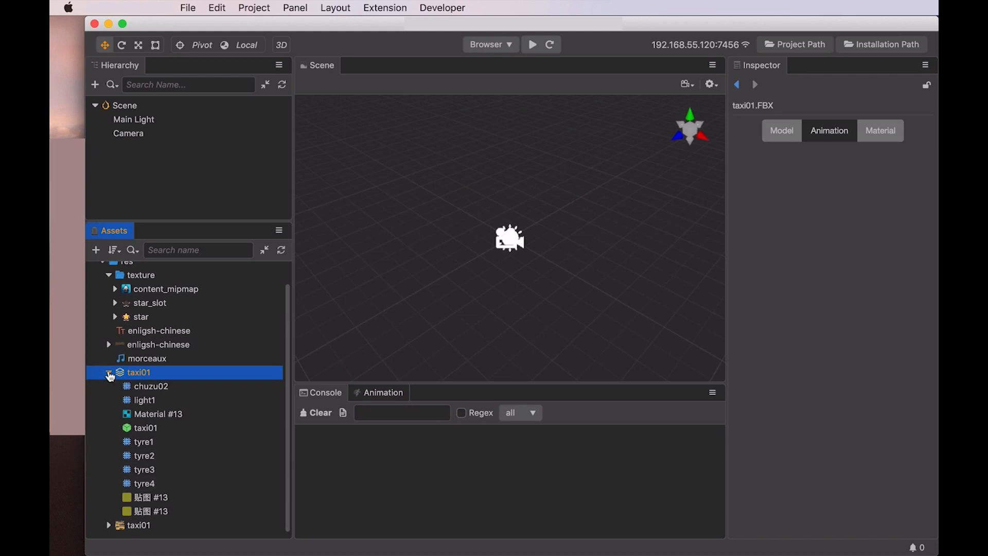
{"action": "left_click", "coordinate": [109, 372]}
{"action": "left_click", "coordinate": [132, 411]}
{"action": "left_click", "coordinate": [108, 410]}
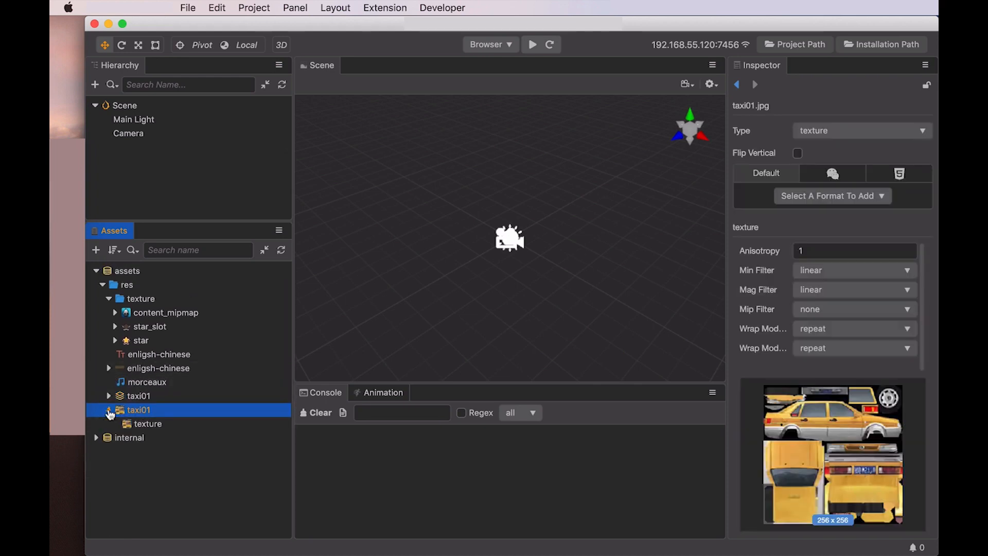
{"action": "left_click", "coordinate": [108, 411]}
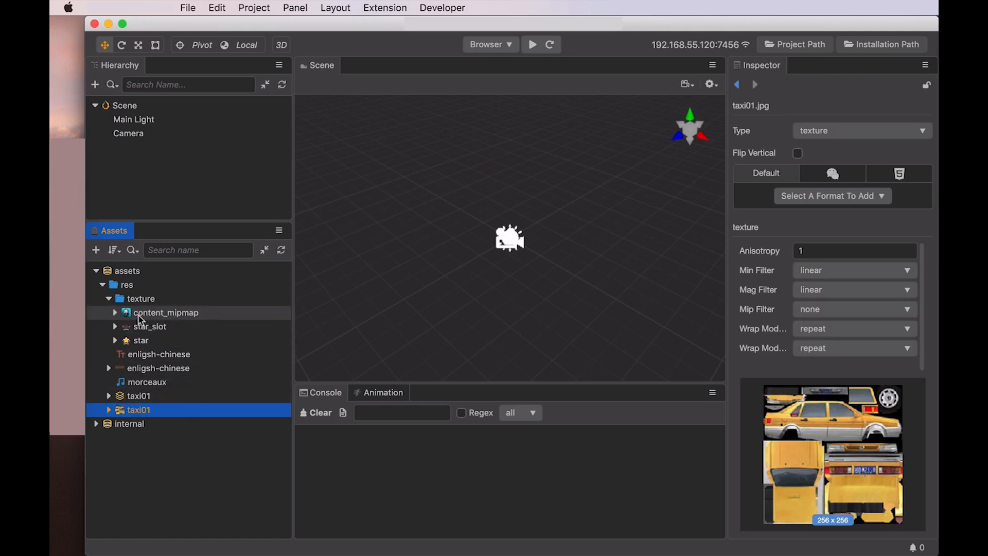
Change the content_mipmap image's type to sprite-frame and review the available type options.
{"action": "left_click", "coordinate": [167, 313]}
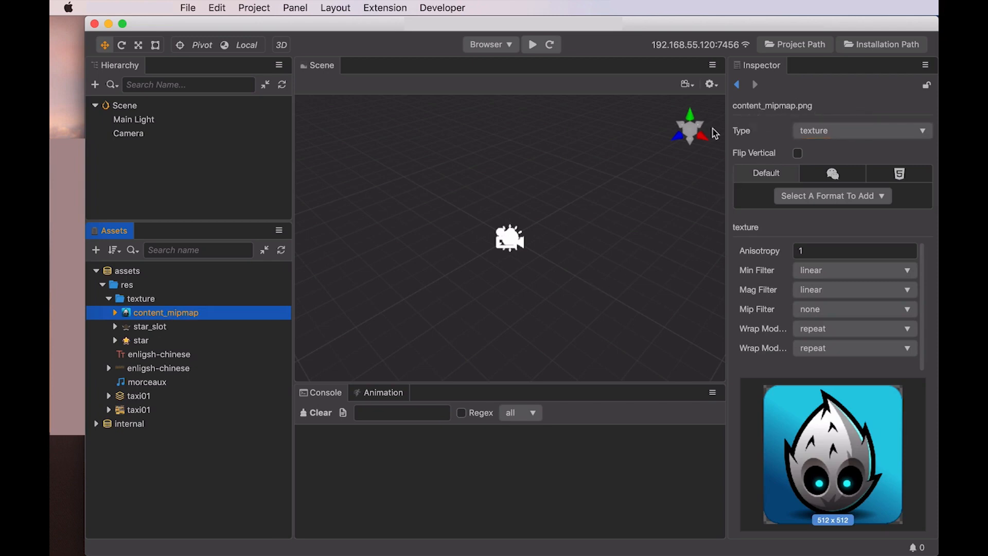
{"action": "left_click", "coordinate": [838, 135]}
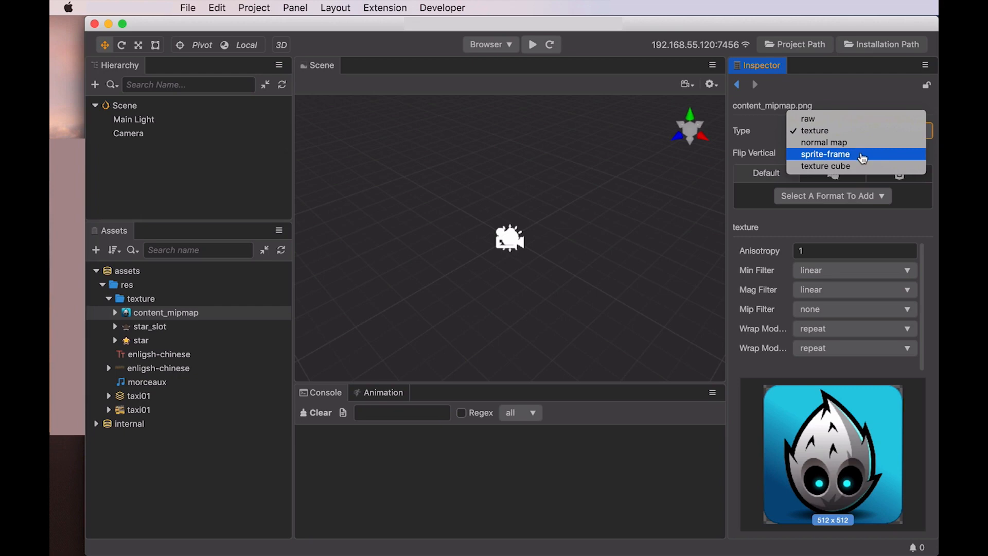
{"action": "left_click", "coordinate": [862, 156]}
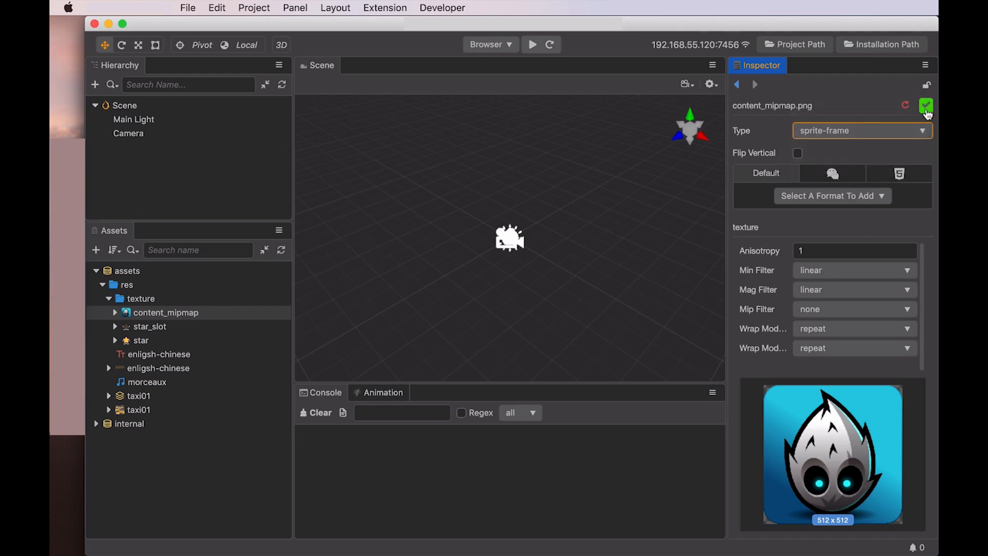
{"action": "left_click", "coordinate": [856, 135]}
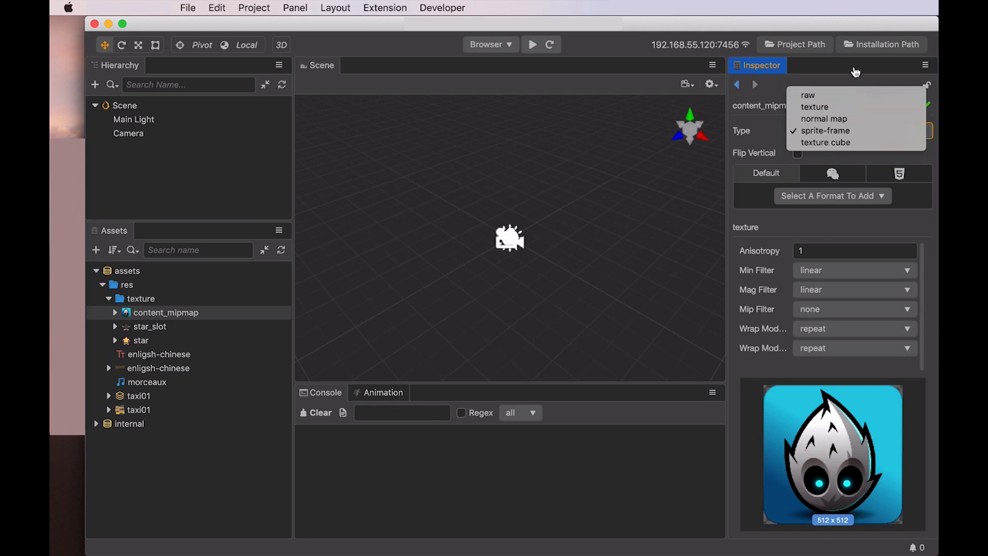
{"action": "left_click", "coordinate": [817, 70]}
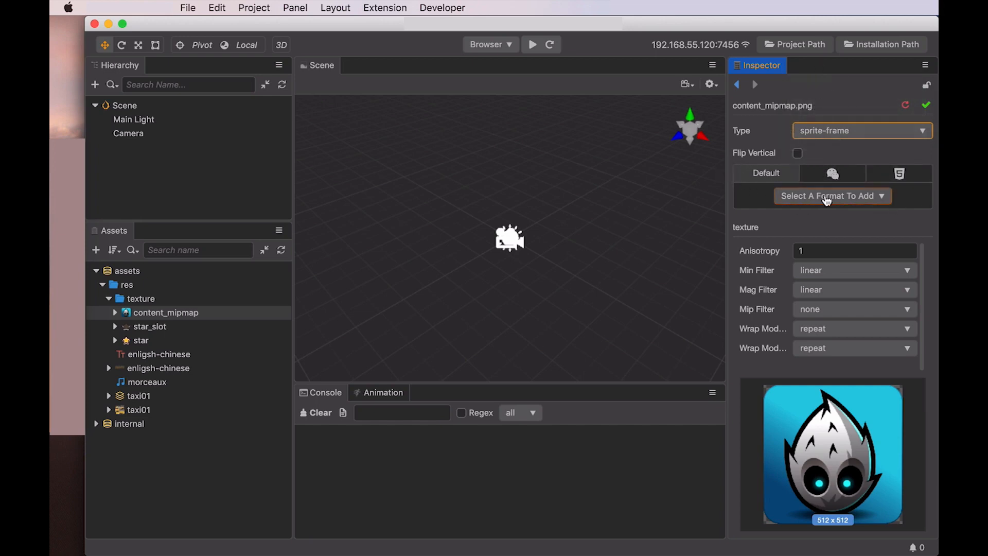
Add the png and jpg compression formats to content_mipmap's default platform settings.
{"action": "left_click", "coordinate": [842, 198]}
{"action": "left_click", "coordinate": [814, 208]}
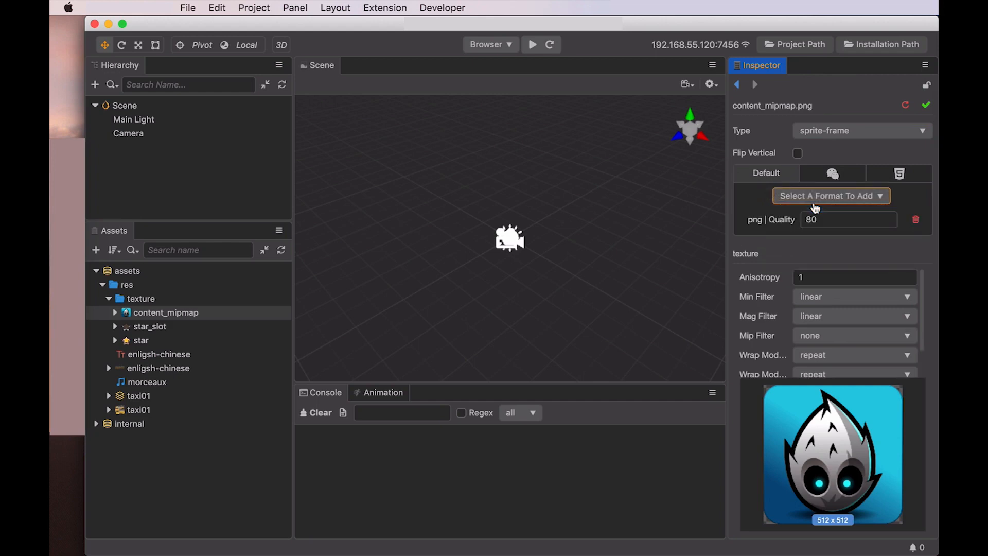
{"action": "left_click", "coordinate": [851, 200]}
{"action": "left_click", "coordinate": [848, 212]}
{"action": "left_click", "coordinate": [834, 199]}
{"action": "left_click", "coordinate": [834, 220]}
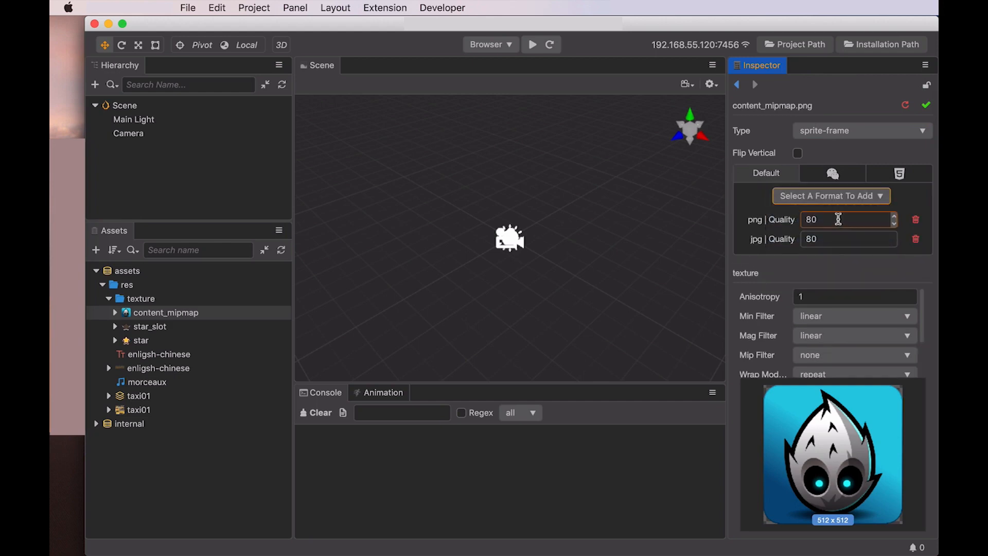
Remove the png and jpg compression formats from content_mipmap's default platform settings.
{"action": "left_click", "coordinate": [841, 197]}
{"action": "left_click", "coordinate": [782, 177]}
{"action": "left_click", "coordinate": [915, 219]}
{"action": "left_click", "coordinate": [915, 220]}
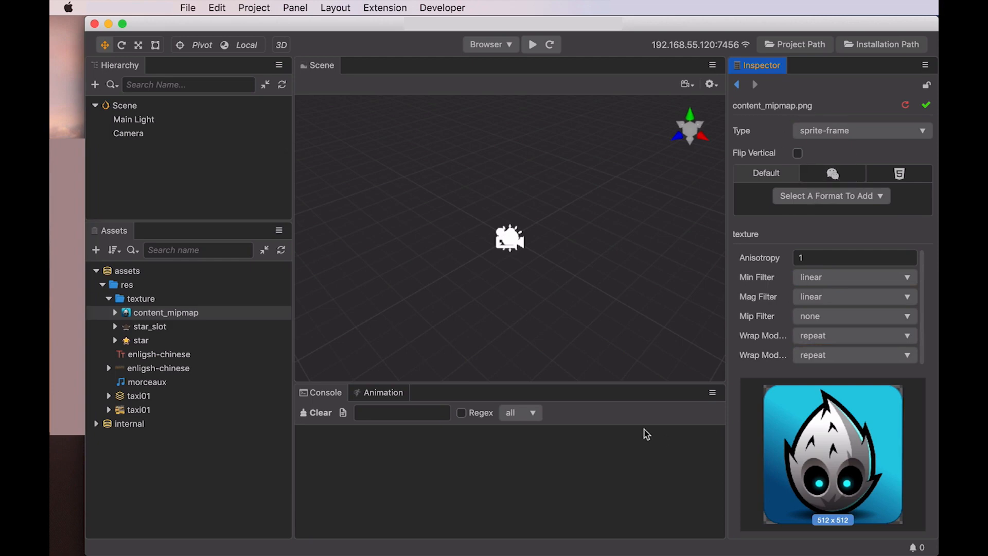
Discard the unsaved import changes of content_mipmap.png, resetting its type to texture.
{"action": "left_click", "coordinate": [169, 354]}
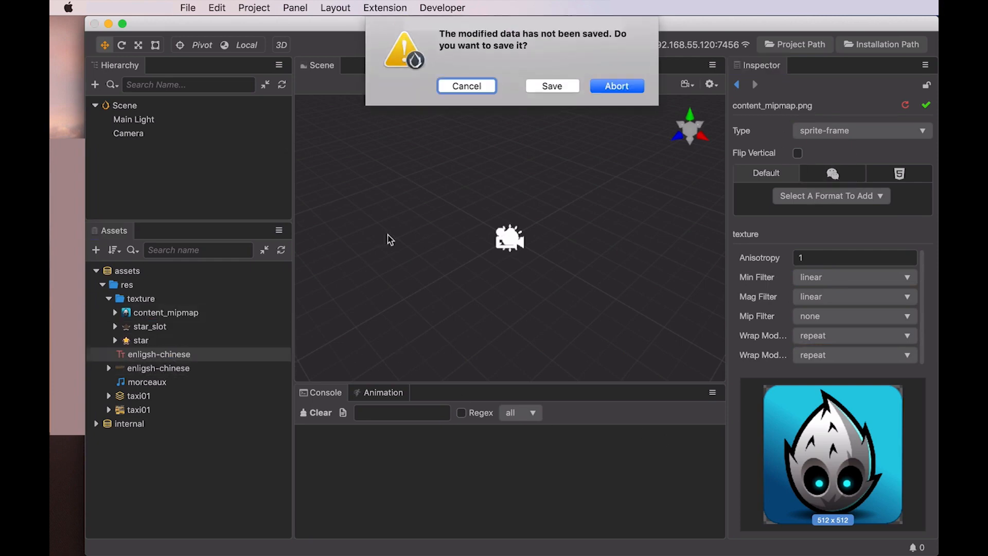
{"action": "left_click", "coordinate": [453, 87]}
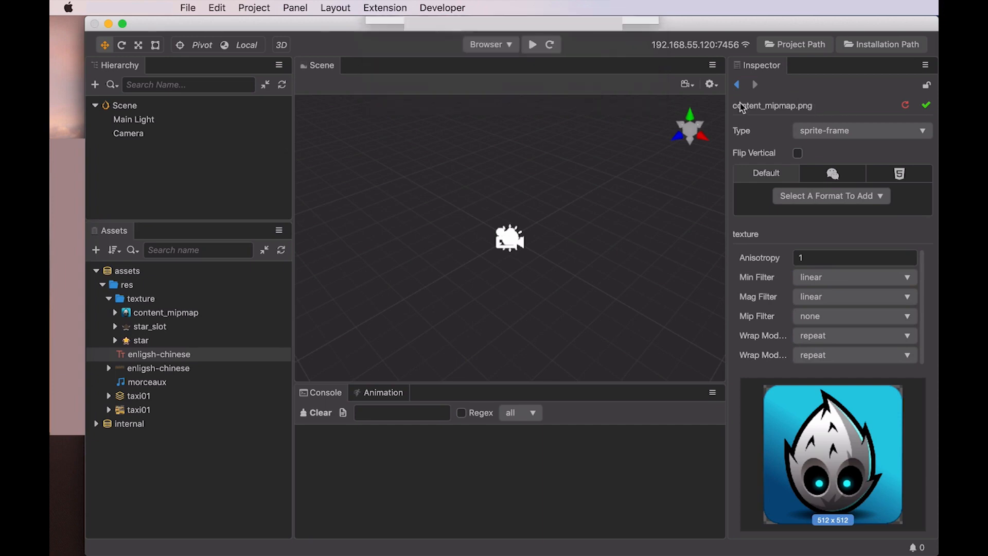
{"action": "left_click", "coordinate": [905, 106]}
Examine the enligsh-chinese.fnt font asset and the sub-assets of the matching enligsh-chinese image.
{"action": "left_click", "coordinate": [151, 354]}
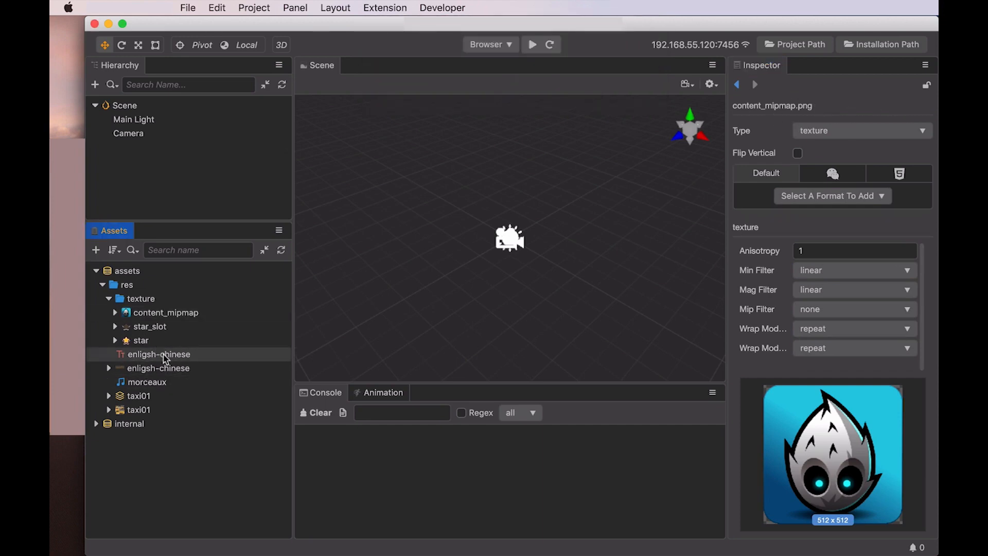
{"action": "left_click", "coordinate": [168, 367]}
{"action": "left_click", "coordinate": [181, 355]}
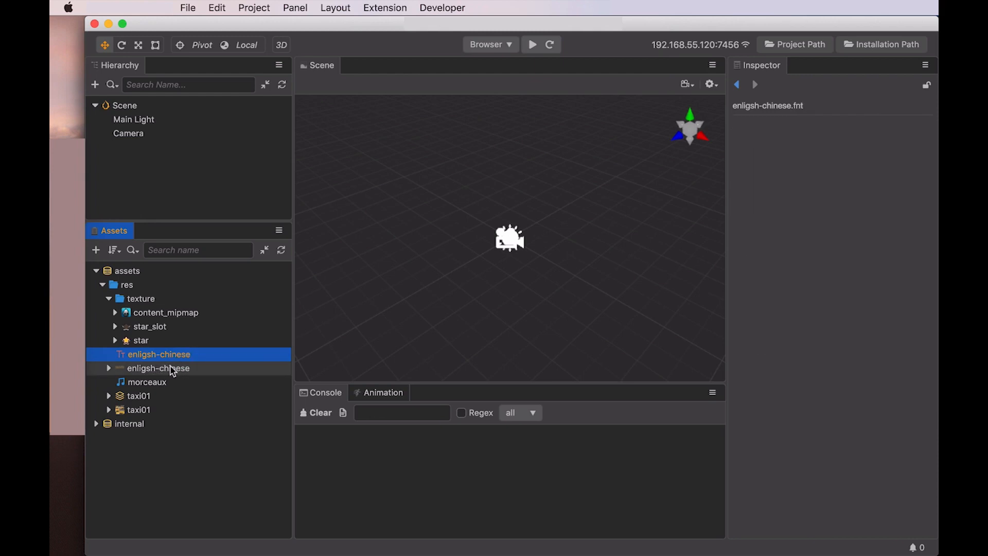
{"action": "left_click", "coordinate": [109, 368]}
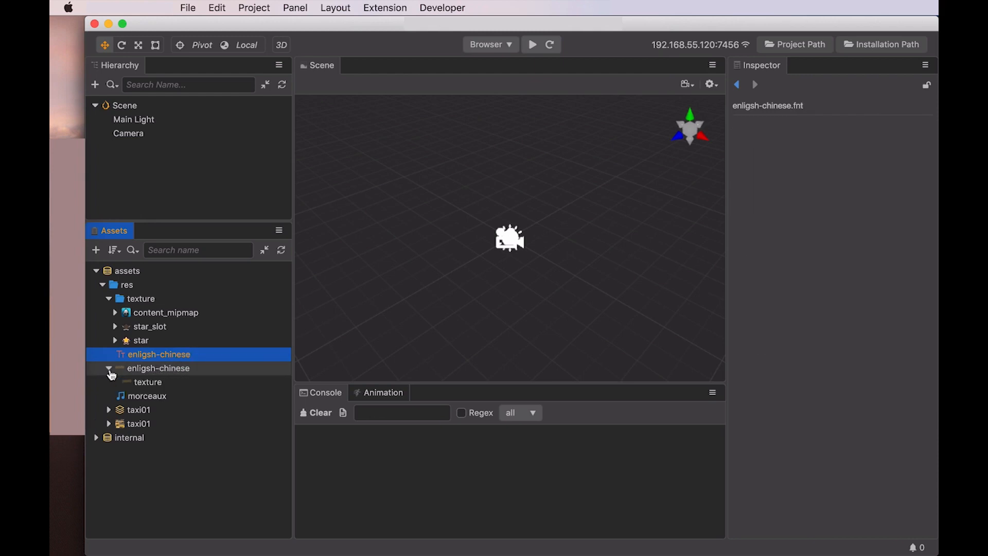
{"action": "left_click", "coordinate": [109, 369]}
Create a UI Label node in the scene, keeping its default name.
{"action": "right_click", "coordinate": [129, 171]}
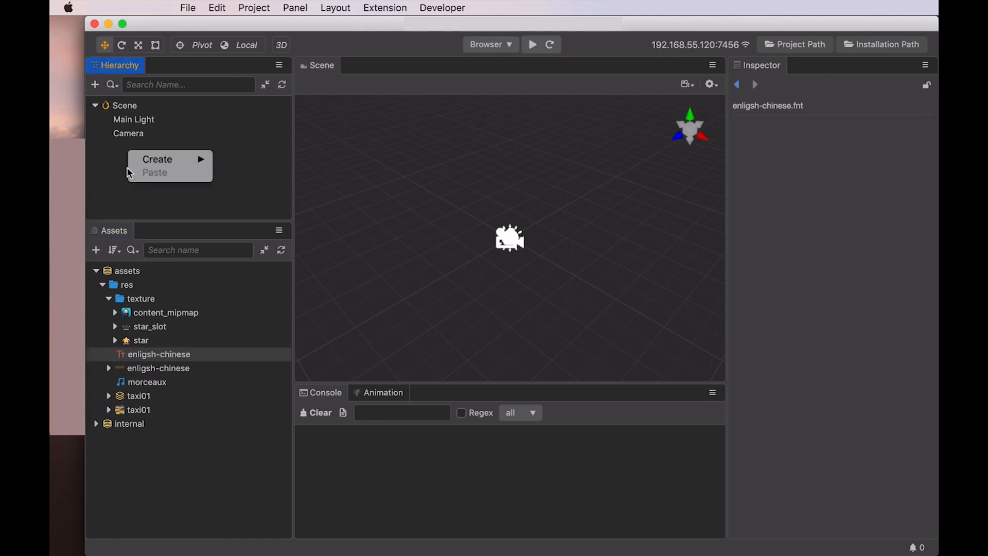
{"action": "mouse_move", "coordinate": [172, 160]}
{"action": "mouse_move", "coordinate": [260, 200]}
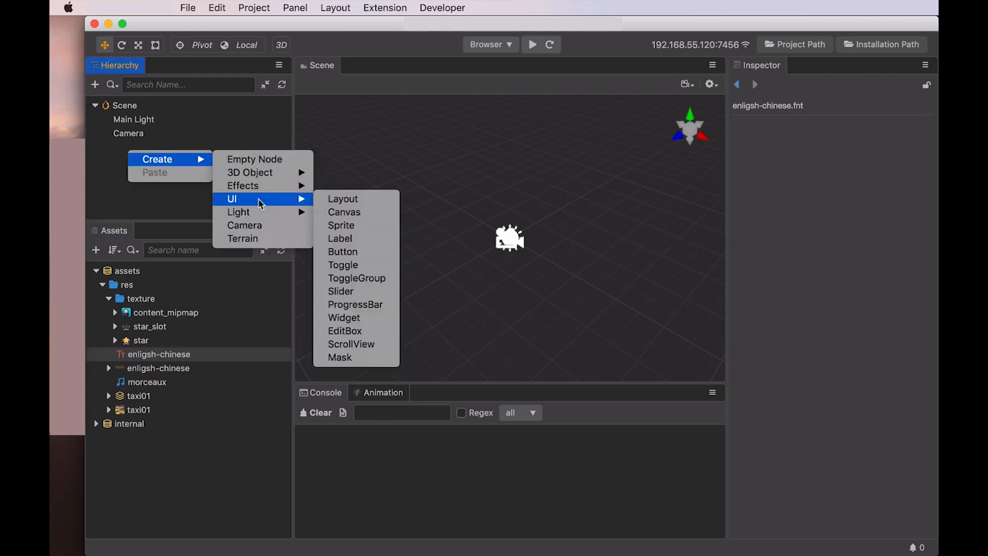
{"action": "left_click", "coordinate": [342, 239]}
{"action": "key", "text": "Return"}
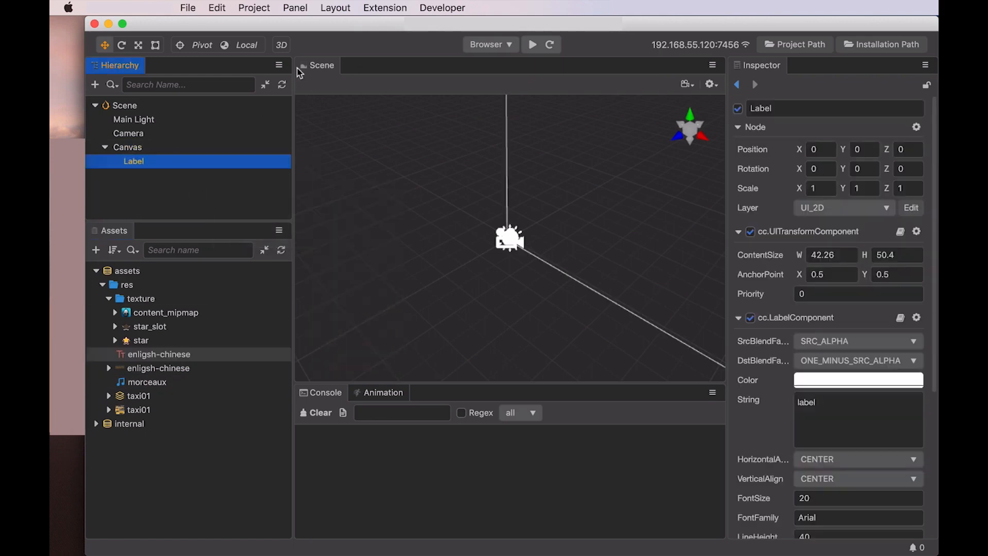
Switch the scene view to 2D and assign enligsh-chinese.fnt as the Label's font.
{"action": "left_click", "coordinate": [281, 46]}
{"action": "scroll", "coordinate": [431, 263], "scroll_direction": "up", "scroll_amount": 4}
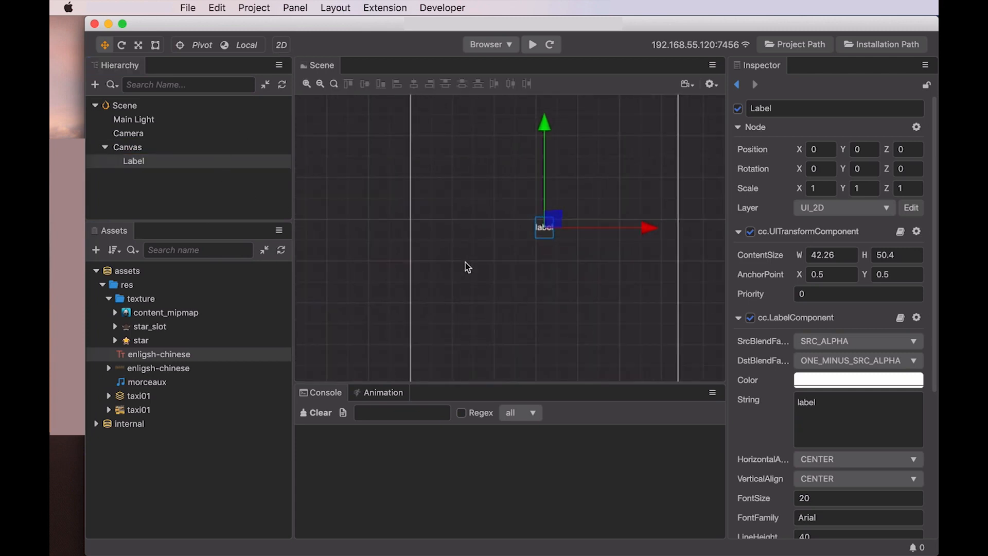
{"action": "scroll", "coordinate": [901, 502], "scroll_direction": "down", "scroll_amount": 5}
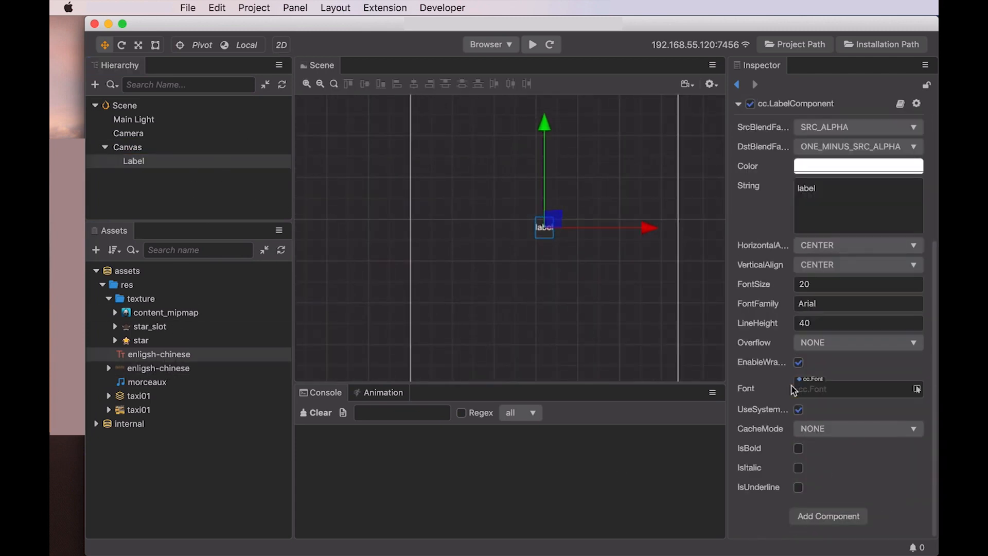
{"action": "left_click_drag", "start_coordinate": [168, 359], "coordinate": [838, 389]}
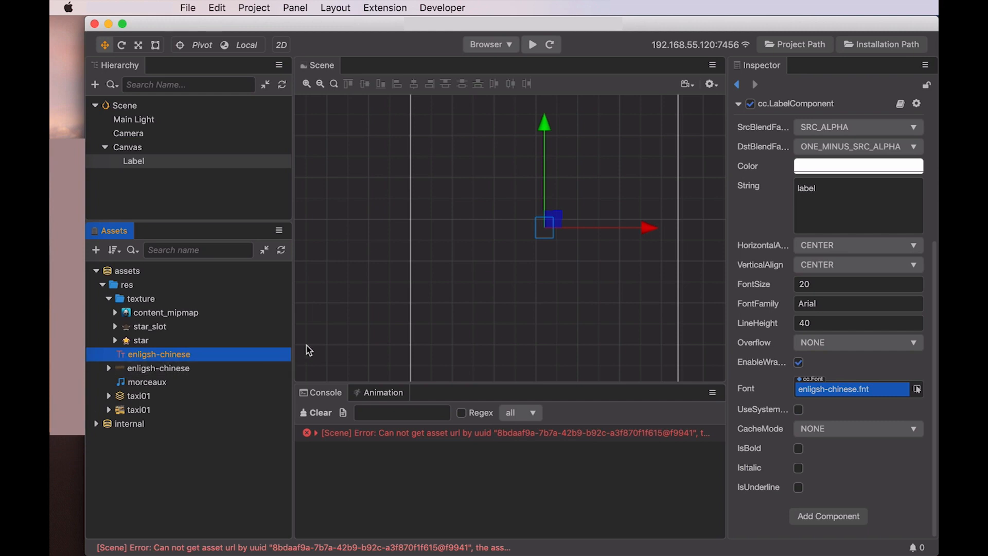
Set the enligsh-chinese.png image's type to sprite-frame, apply it, and inspect the label text up close in the scene.
{"action": "left_click", "coordinate": [174, 368]}
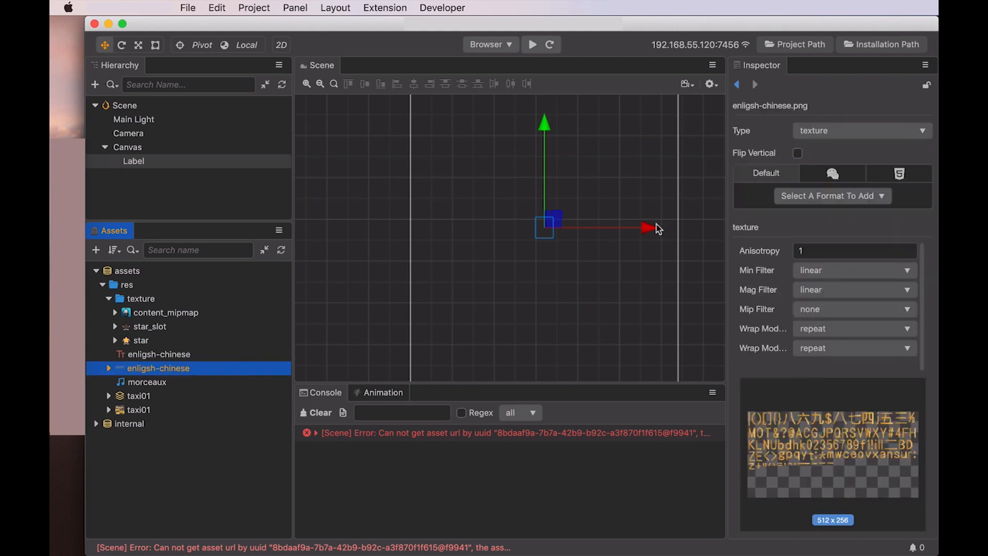
{"action": "left_click", "coordinate": [852, 131]}
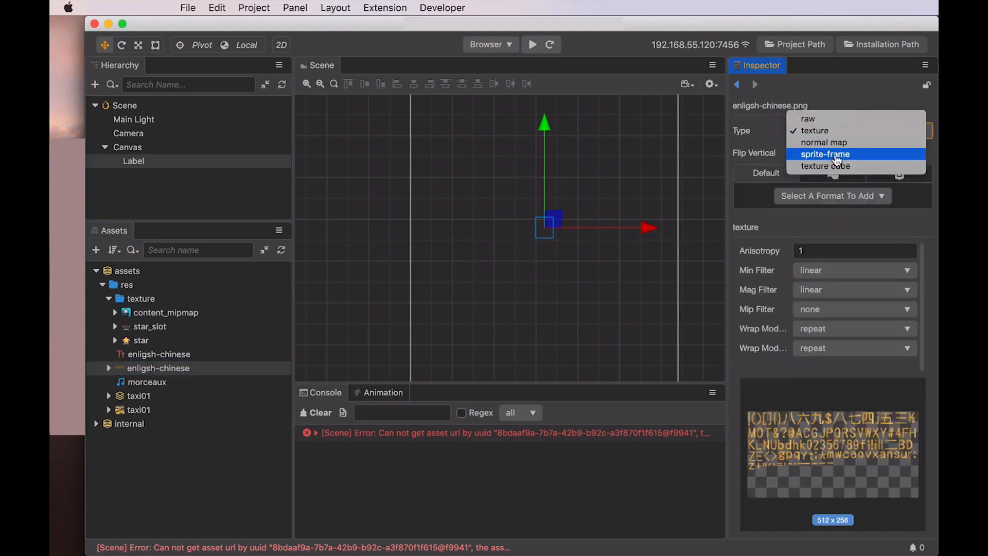
{"action": "left_click", "coordinate": [836, 156]}
{"action": "left_click", "coordinate": [926, 107]}
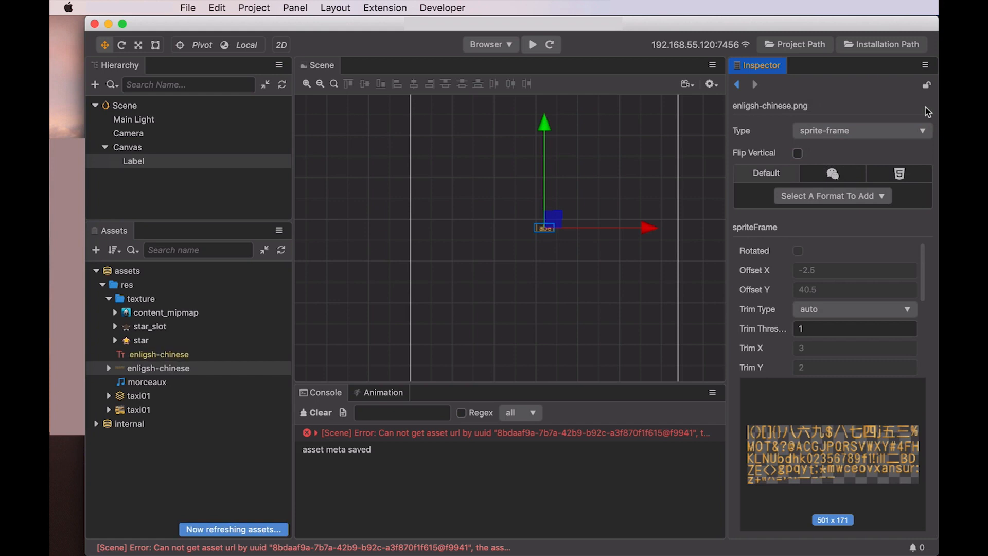
{"action": "scroll", "coordinate": [566, 292], "scroll_direction": "up", "scroll_amount": 5}
{"action": "scroll", "coordinate": [533, 283], "scroll_direction": "up", "scroll_amount": 1}
{"action": "right_click_drag", "start_coordinate": [534, 254], "coordinate": [532, 344]}
{"action": "scroll", "coordinate": [535, 325], "scroll_direction": "up", "scroll_amount": 4}
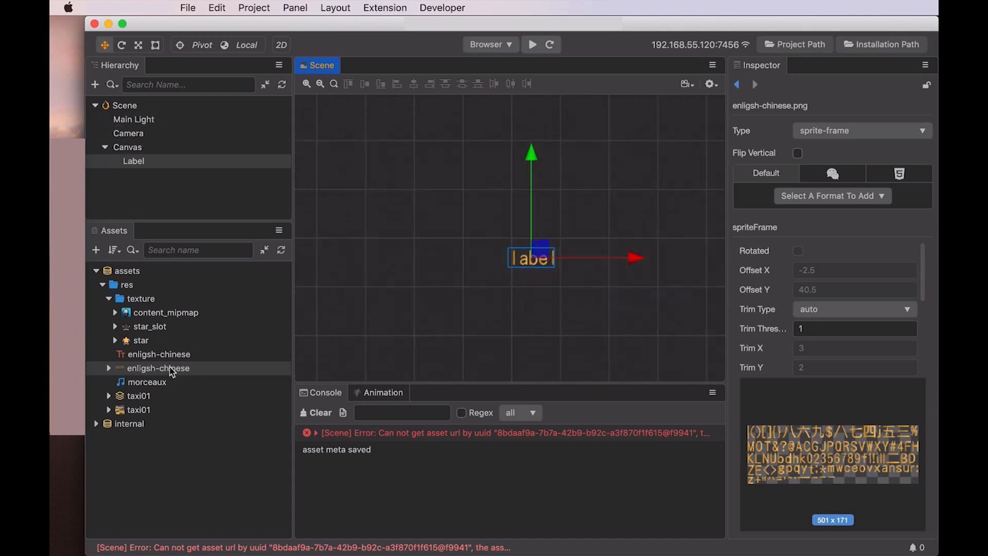
Review the morceaux.mp3 audio asset and the model and animation import settings of taxi01.FBX.
{"action": "left_click", "coordinate": [168, 382]}
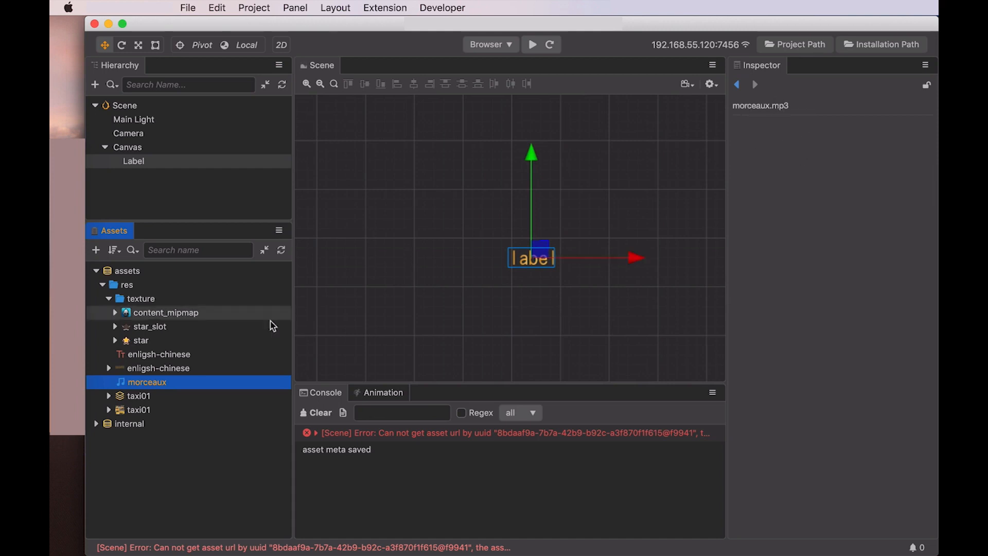
{"action": "left_click", "coordinate": [156, 397]}
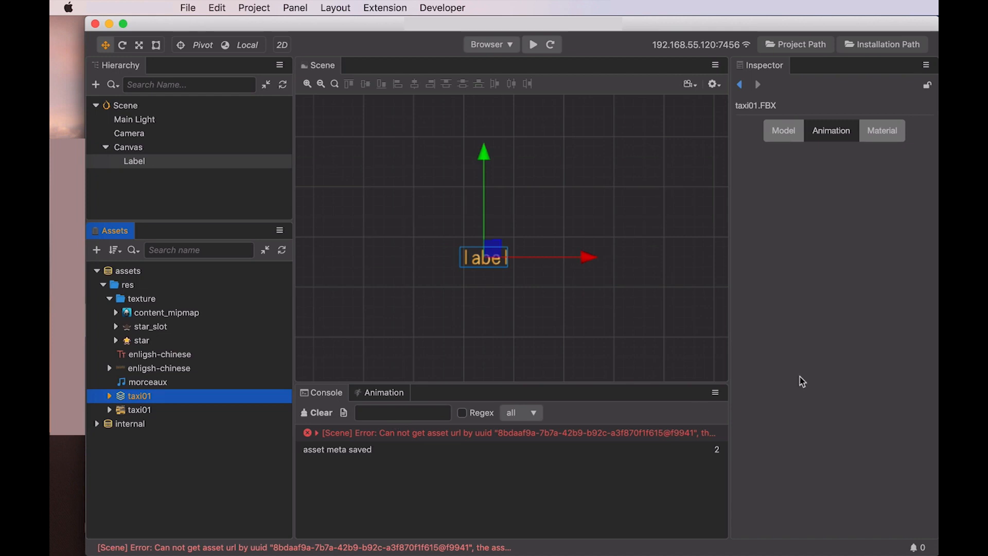
{"action": "left_click", "coordinate": [788, 135]}
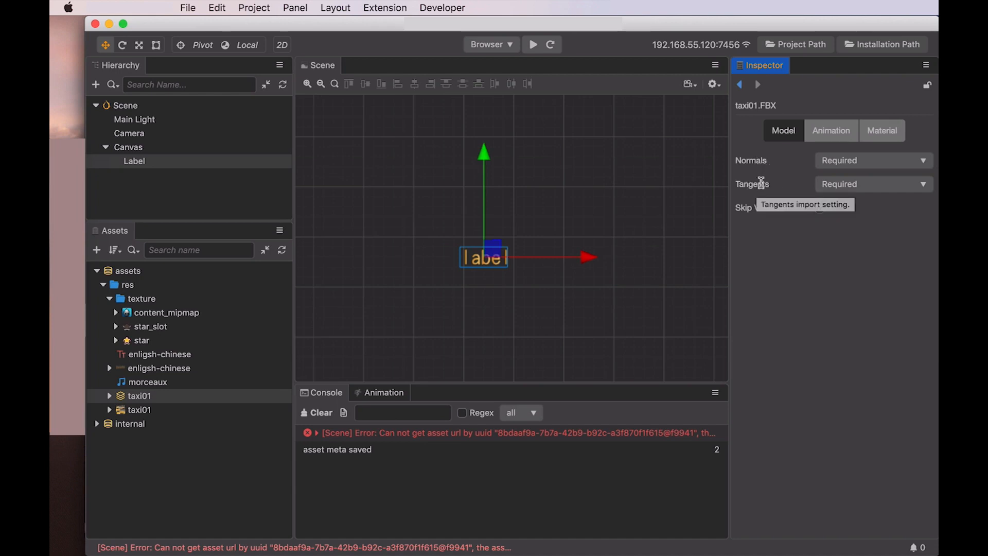
{"action": "left_click", "coordinate": [824, 136]}
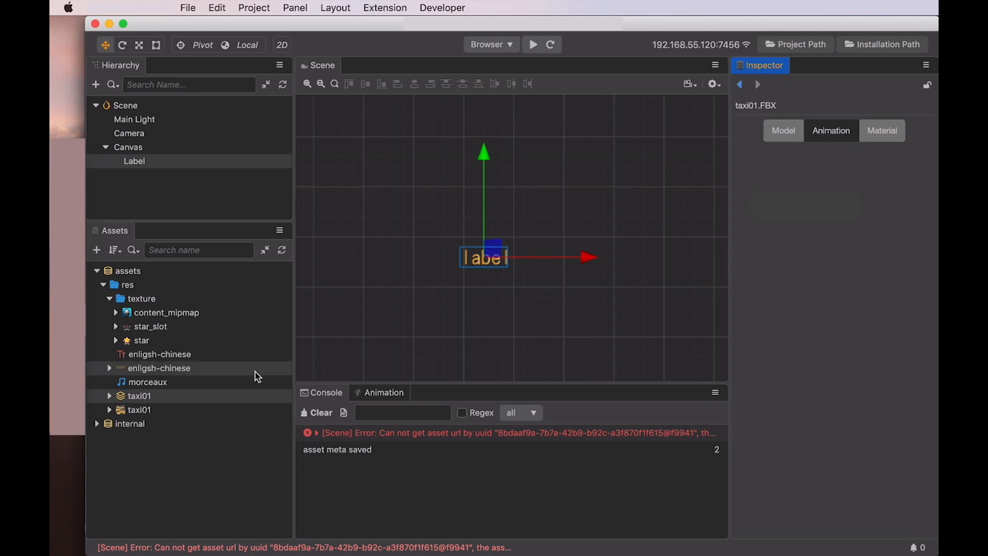
Import the cocos folder from Finder's meshes directory into the project's res folder and clear the console messages.
{"action": "left_click", "coordinate": [68, 155]}
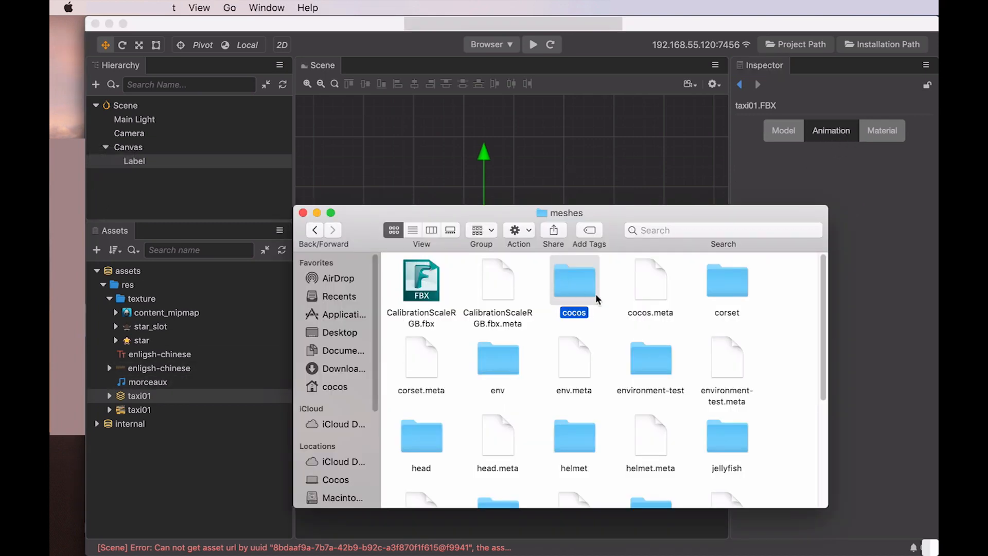
{"action": "left_click_drag", "start_coordinate": [576, 294], "coordinate": [152, 298]}
{"action": "left_click", "coordinate": [111, 300]}
{"action": "left_click", "coordinate": [317, 412]}
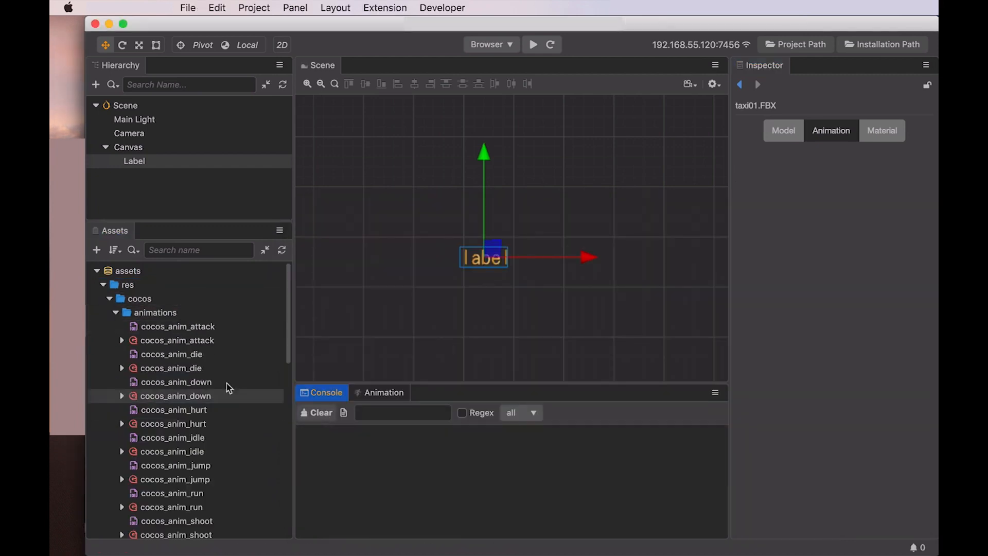
Examine the animation clip and material settings of cocos_anim_attack.gltf, and collapse the cocos folder.
{"action": "left_click", "coordinate": [175, 341]}
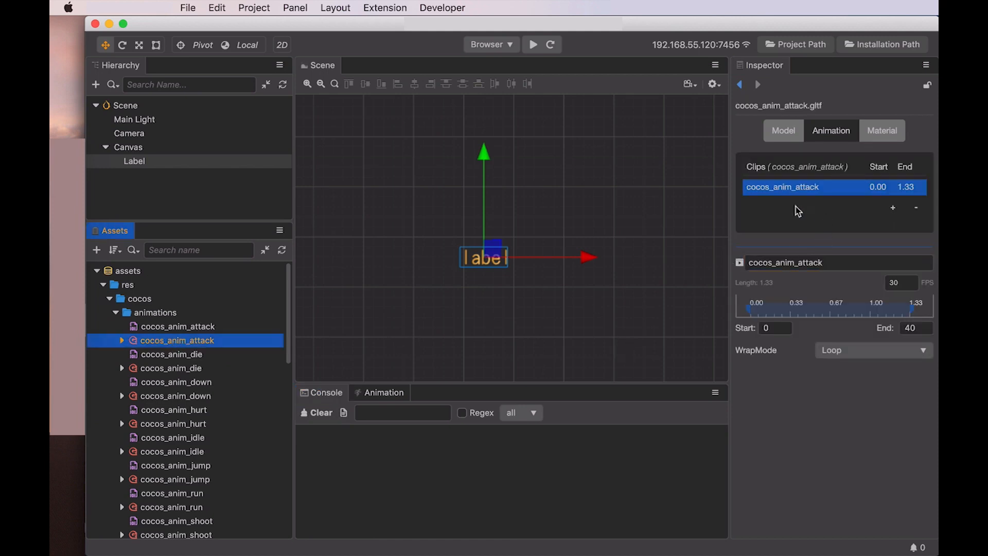
{"action": "left_click", "coordinate": [920, 329]}
{"action": "left_click", "coordinate": [879, 135]}
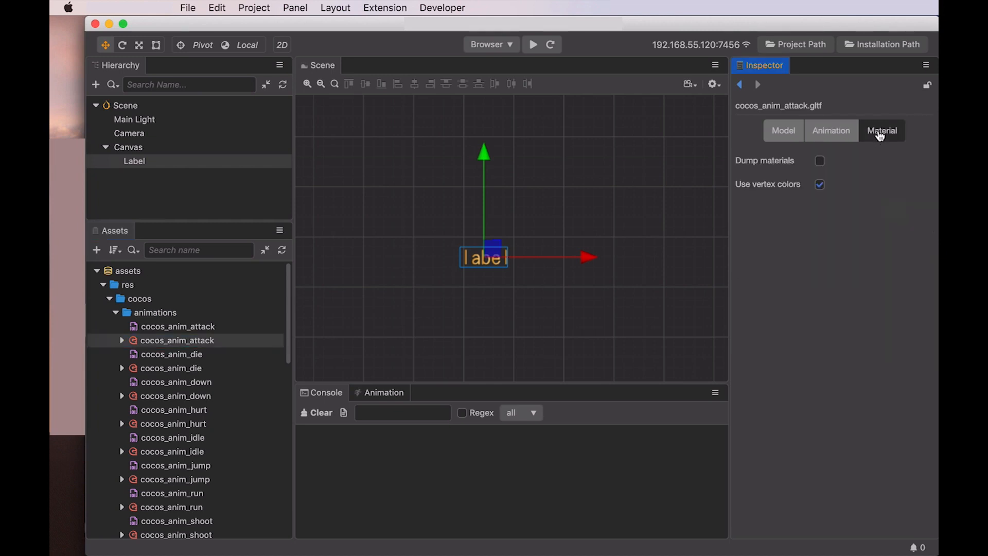
{"action": "left_click", "coordinate": [116, 313]}
{"action": "left_click", "coordinate": [109, 299]}
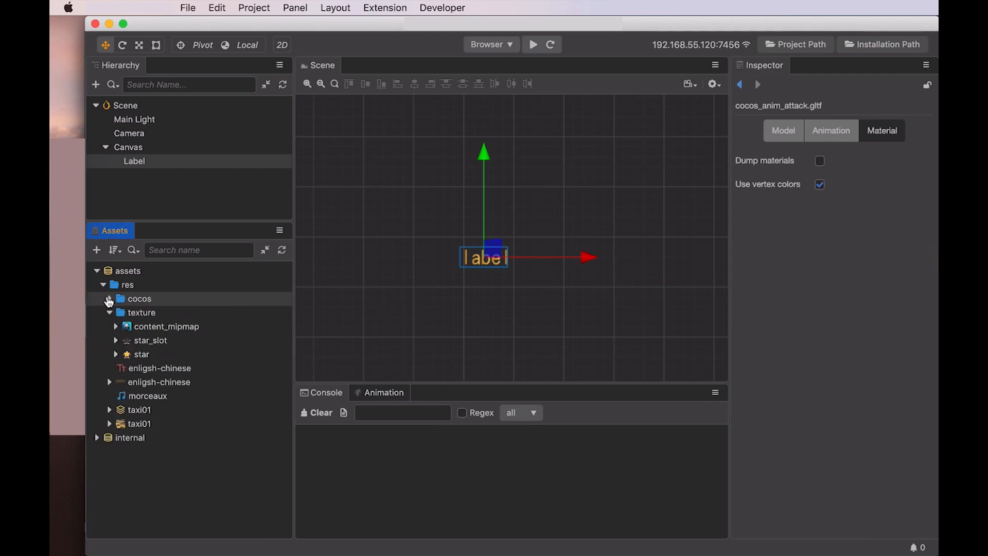
Disable the Canvas node and switch the scene view to 3D.
{"action": "left_click", "coordinate": [128, 147]}
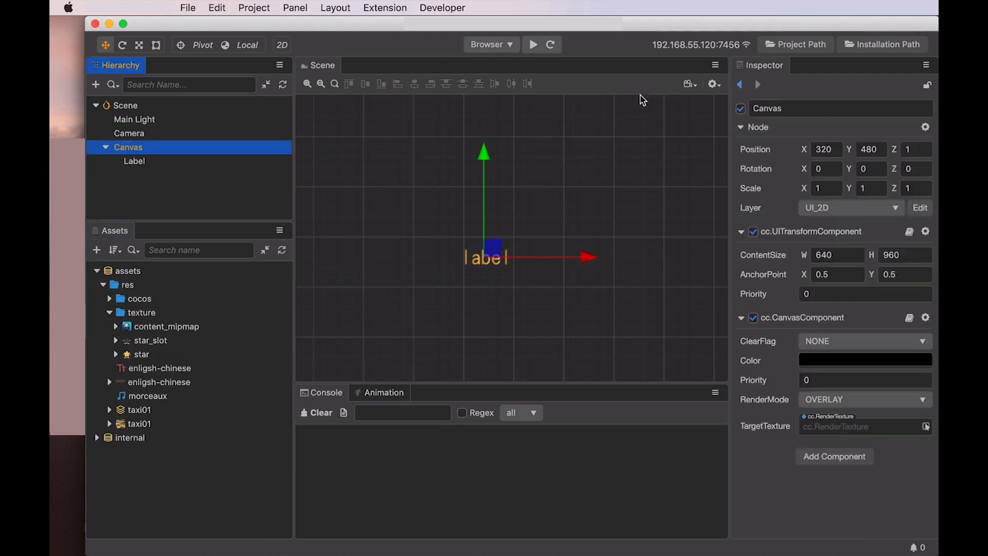
{"action": "left_click", "coordinate": [740, 109]}
{"action": "left_click", "coordinate": [282, 45]}
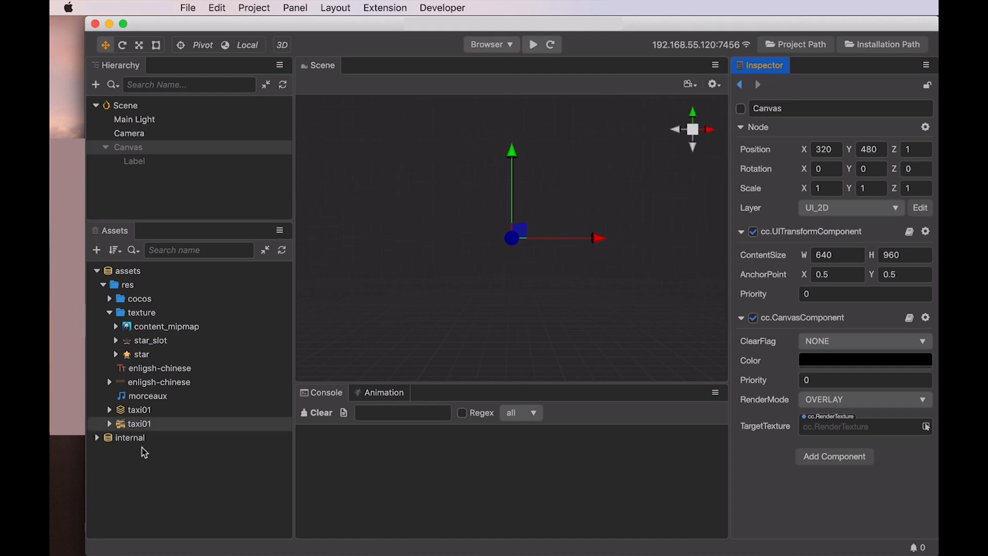
Add the taxi01 model to the scene and select its chuzu02 body node under RootNode.
{"action": "left_click_drag", "start_coordinate": [147, 409], "coordinate": [157, 204]}
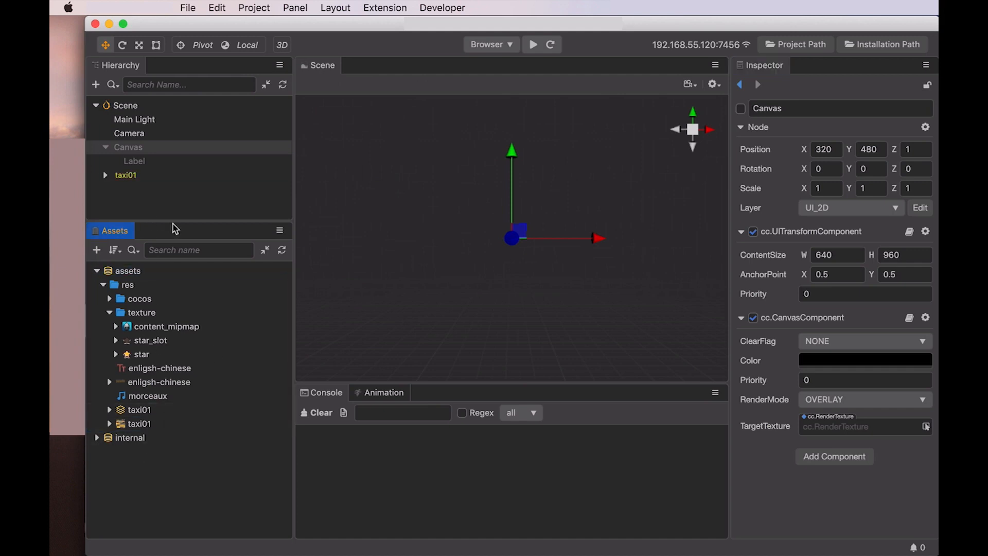
{"action": "left_click", "coordinate": [105, 175]}
{"action": "left_click", "coordinate": [115, 189]}
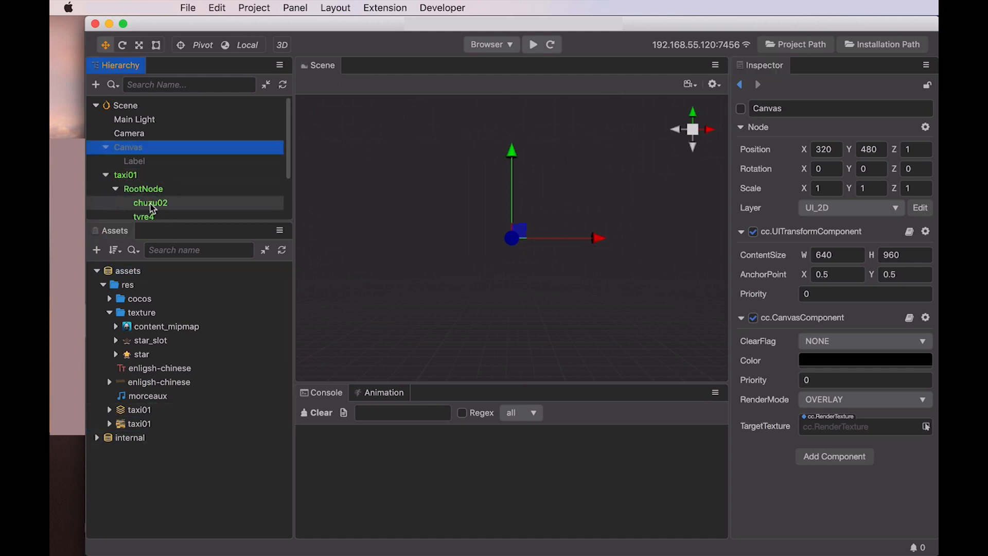
{"action": "left_click", "coordinate": [151, 203]}
{"action": "right_click_drag", "start_coordinate": [475, 259], "coordinate": [591, 227]}
{"action": "middle_click_drag", "start_coordinate": [592, 226], "coordinate": [554, 252]}
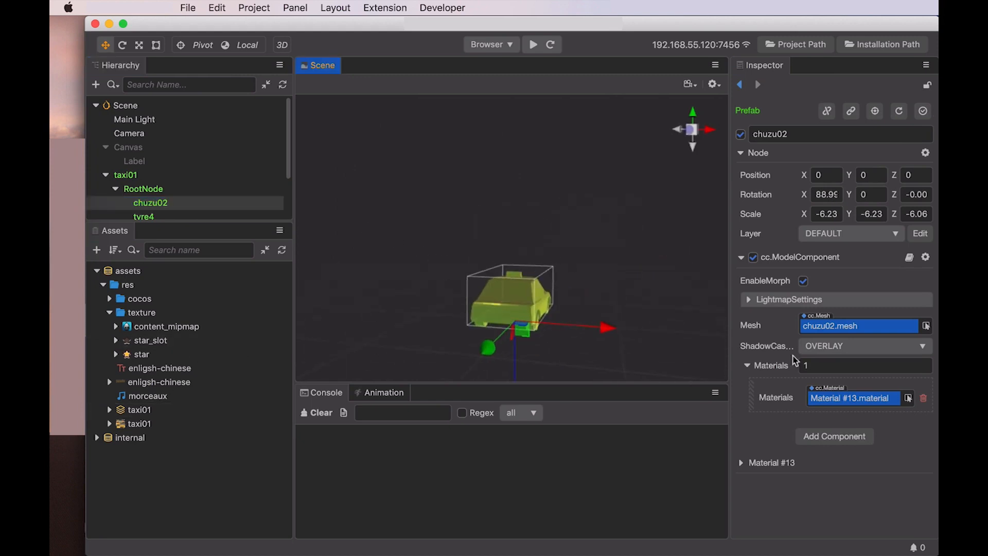
Locate chuzu02's material, Material #13, among the taxi01 sub-assets and inspect its albedo texture setting.
{"action": "left_click", "coordinate": [875, 398]}
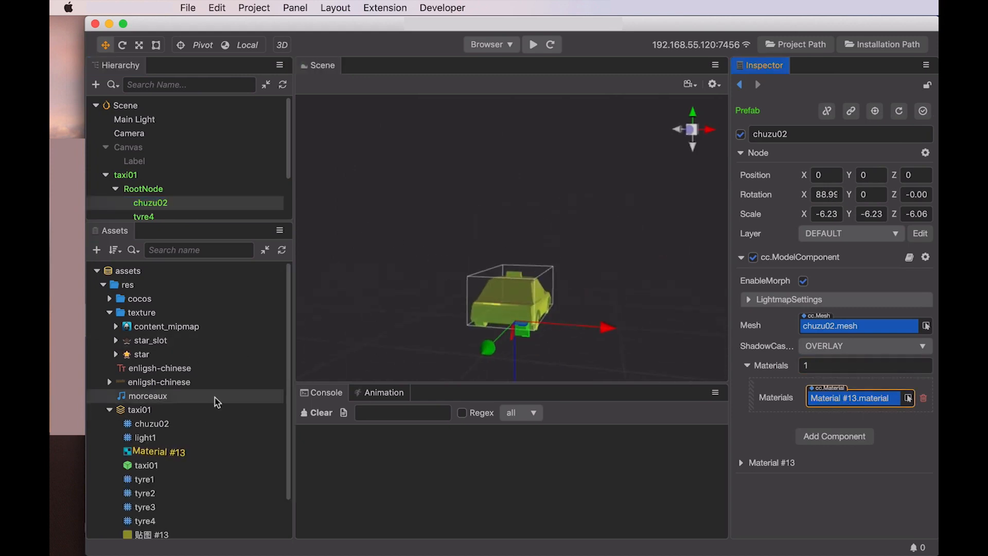
{"action": "left_click", "coordinate": [166, 453]}
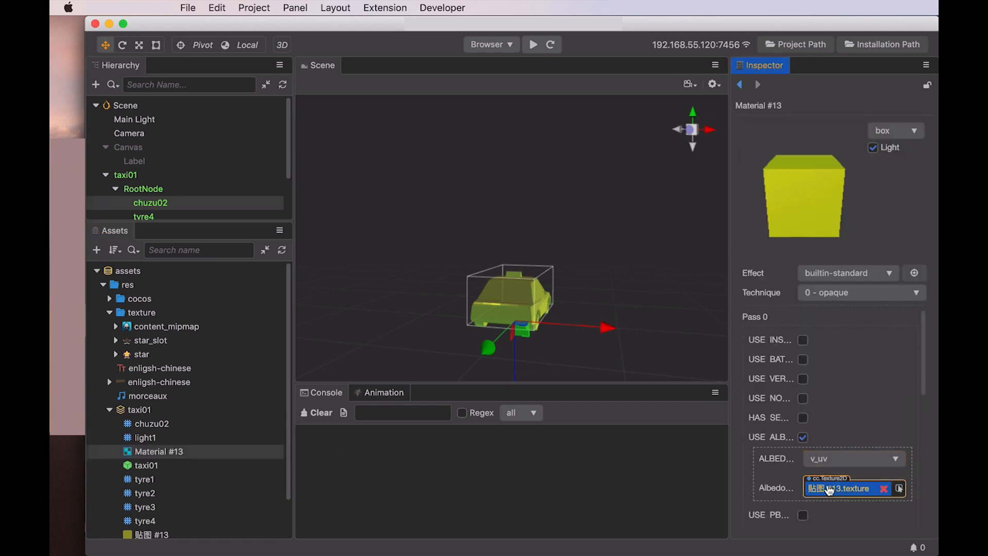
{"action": "scroll", "coordinate": [175, 478], "scroll_direction": "down", "scroll_amount": 2}
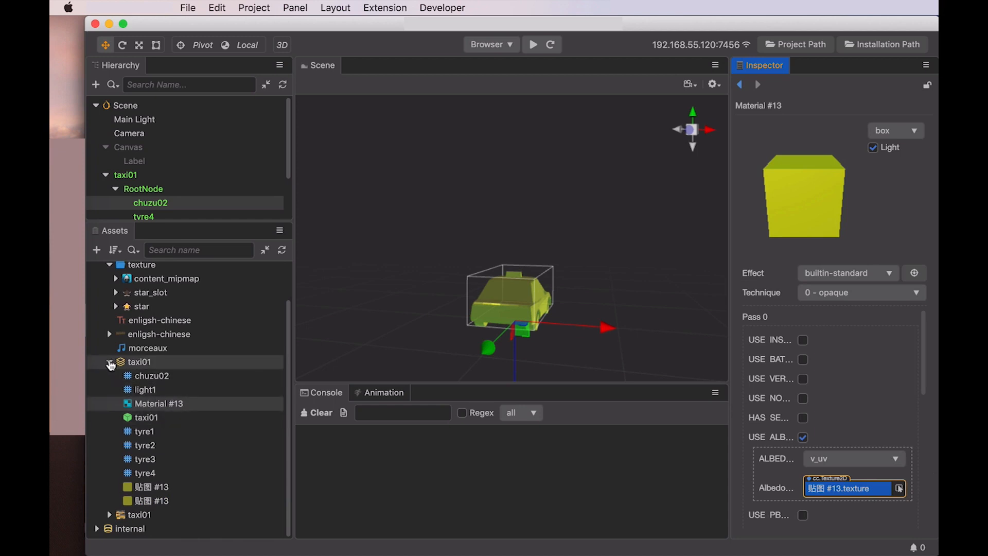
Enable Dump materials in the material import settings of taxi01.FBX and apply the change.
{"action": "left_click", "coordinate": [148, 362]}
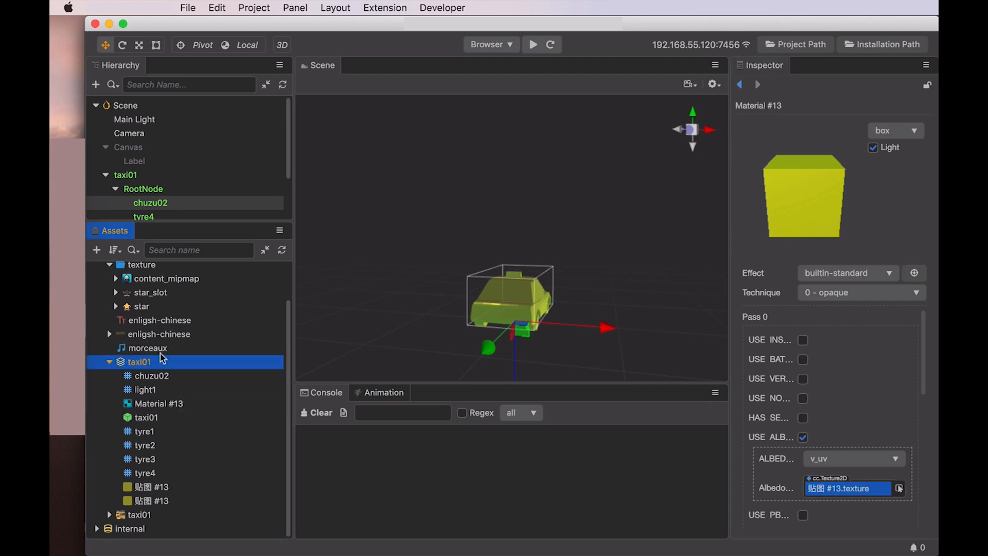
{"action": "left_click", "coordinate": [883, 131]}
{"action": "left_click", "coordinate": [819, 161]}
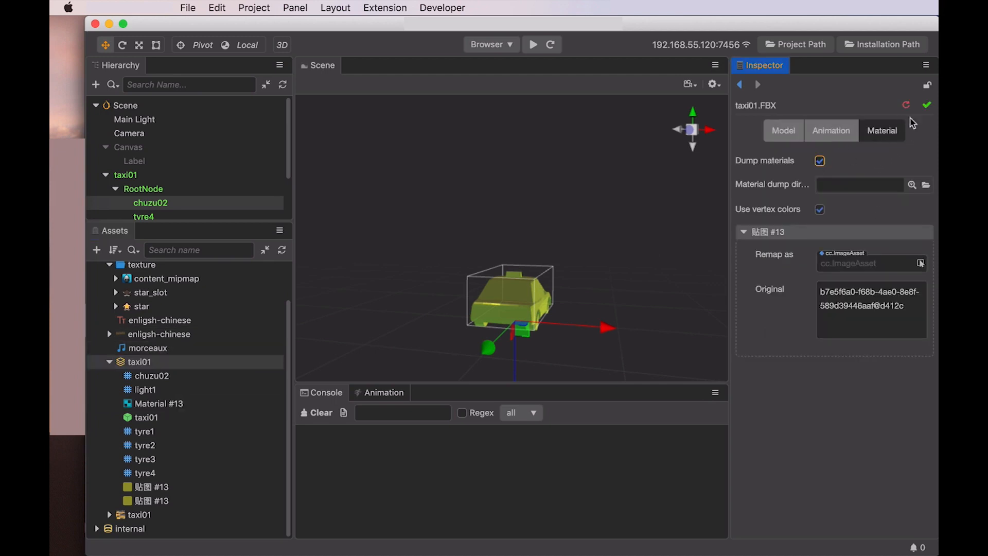
{"action": "left_click", "coordinate": [926, 105]}
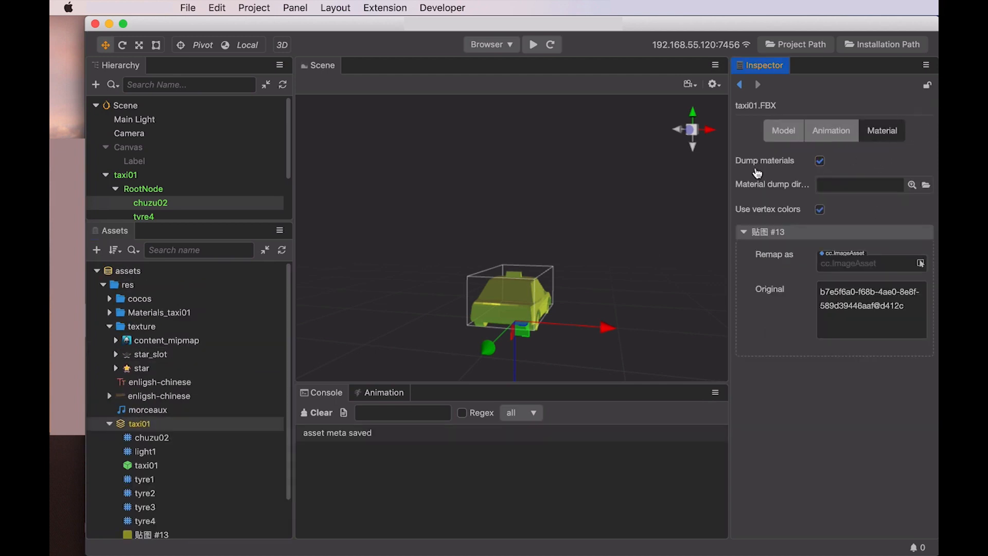
Set the albedo texture of Material #13 in the Materials_taxi01 folder to taxi01 and apply the change.
{"action": "left_click", "coordinate": [110, 313]}
{"action": "left_click", "coordinate": [151, 328]}
{"action": "scroll", "coordinate": [150, 470], "scroll_direction": "down", "scroll_amount": 2}
{"action": "left_click_drag", "start_coordinate": [138, 515], "coordinate": [839, 489]}
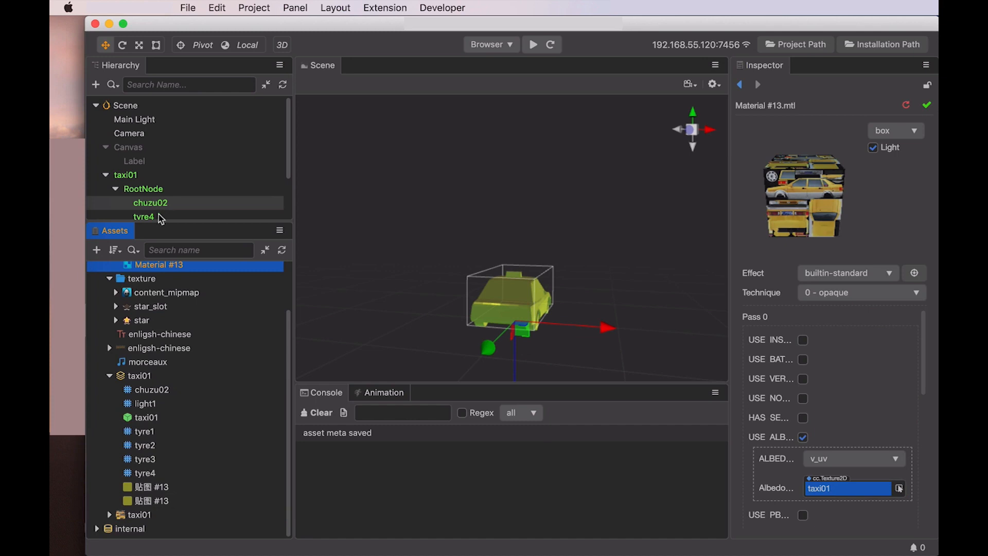
{"action": "scroll", "coordinate": [159, 215], "scroll_direction": "down", "scroll_amount": 2}
{"action": "left_click", "coordinate": [926, 105]}
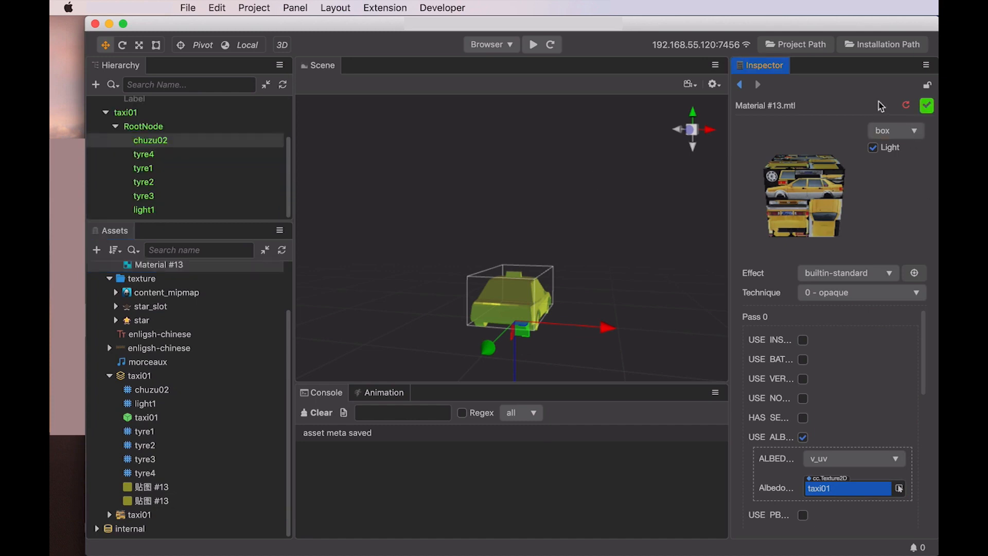
Assign Material #13 from the Materials_taxi01 folder to the material slot of the taxi's chuzu02 body node.
{"action": "left_click", "coordinate": [153, 155]}
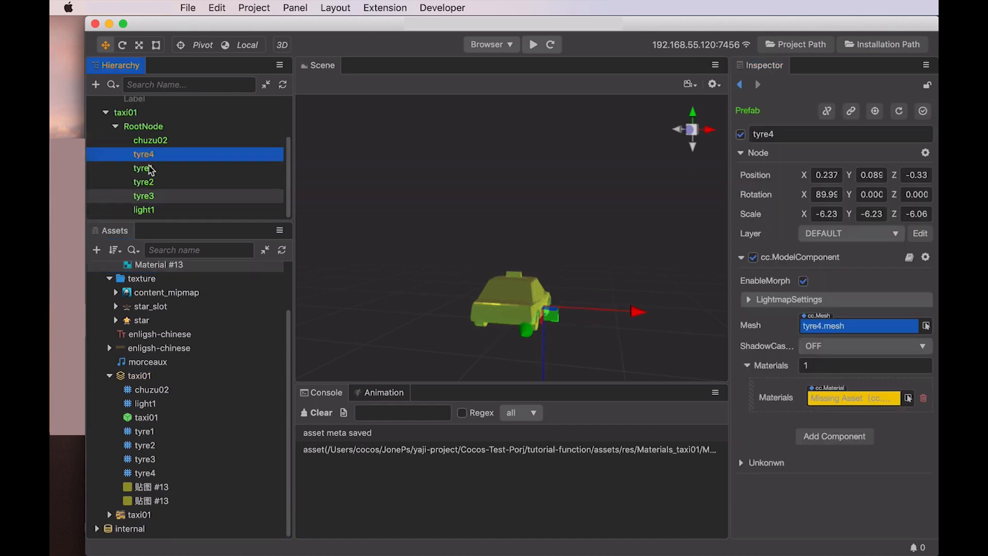
{"action": "left_click", "coordinate": [150, 140]}
{"action": "left_click_drag", "start_coordinate": [137, 515], "coordinate": [486, 463]}
{"action": "scroll", "coordinate": [228, 420], "scroll_direction": "up", "scroll_amount": 3}
{"action": "left_click_drag", "start_coordinate": [179, 330], "coordinate": [837, 403]}
{"action": "scroll", "coordinate": [628, 358], "scroll_direction": "up", "scroll_amount": 3}
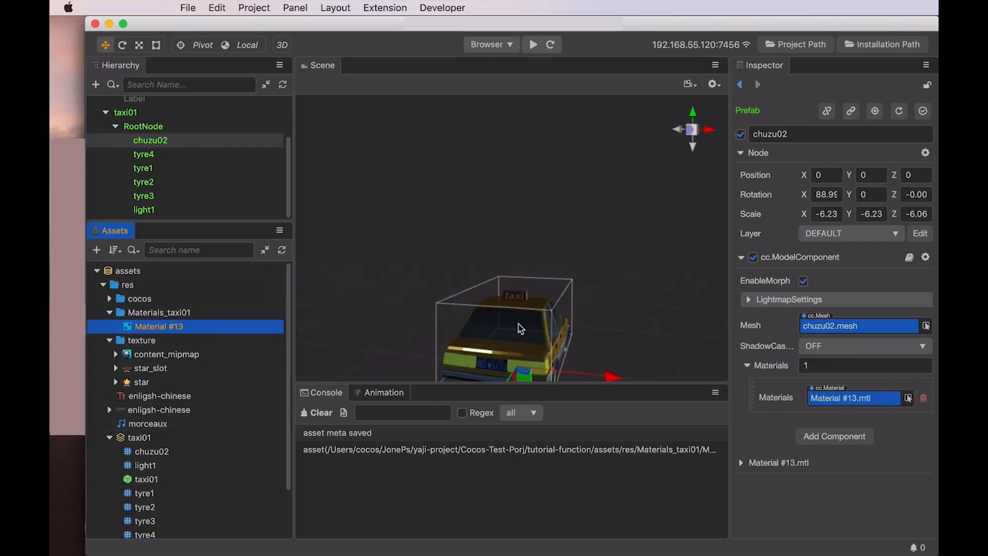
{"action": "scroll", "coordinate": [520, 329], "scroll_direction": "down", "scroll_amount": 3}
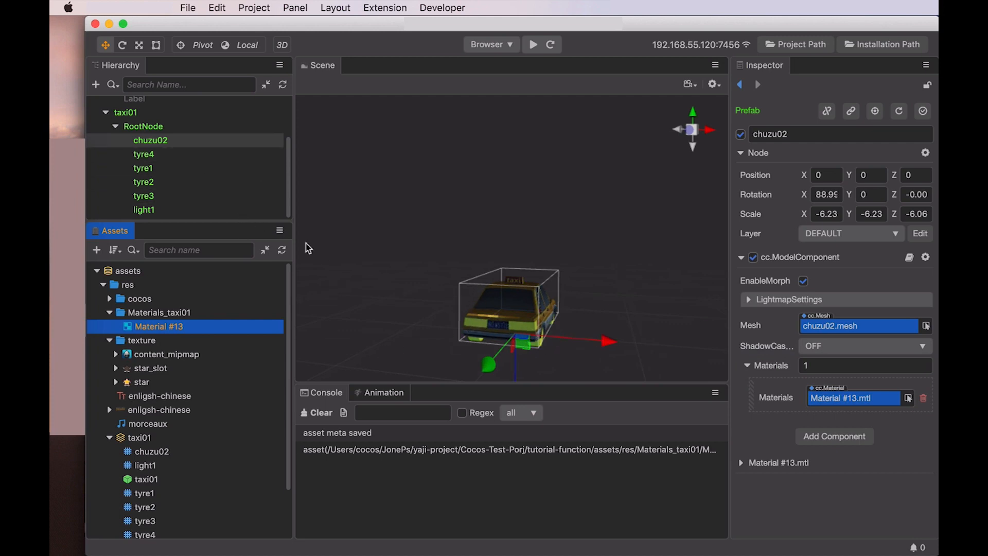
Collapse the taxi01 node, the Materials_taxi01 folder and the taxi01 model asset, and examine the model's material import settings.
{"action": "left_click", "coordinate": [154, 154]}
{"action": "left_click", "coordinate": [105, 113]}
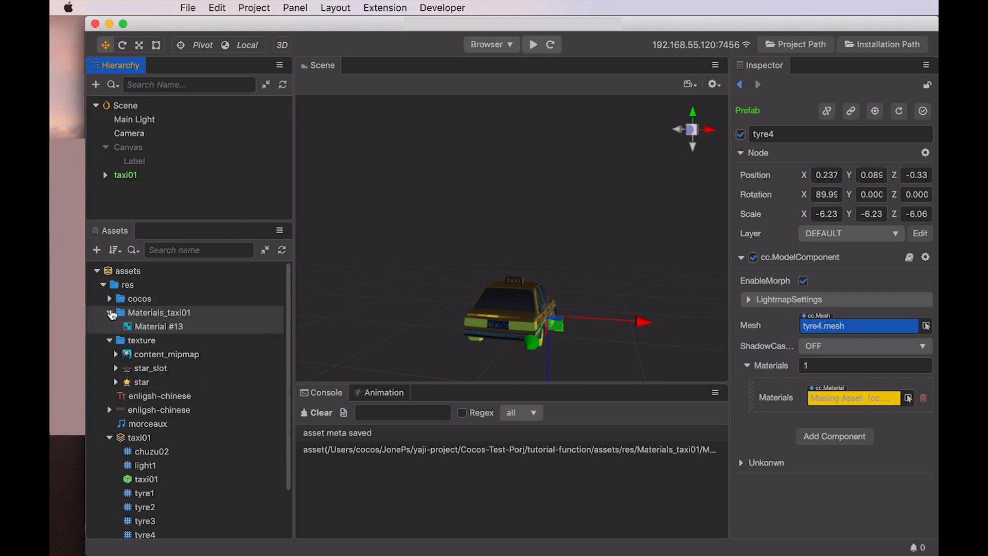
{"action": "left_click", "coordinate": [110, 313]}
{"action": "scroll", "coordinate": [121, 445], "scroll_direction": "down", "scroll_amount": 1}
{"action": "left_click", "coordinate": [110, 400]}
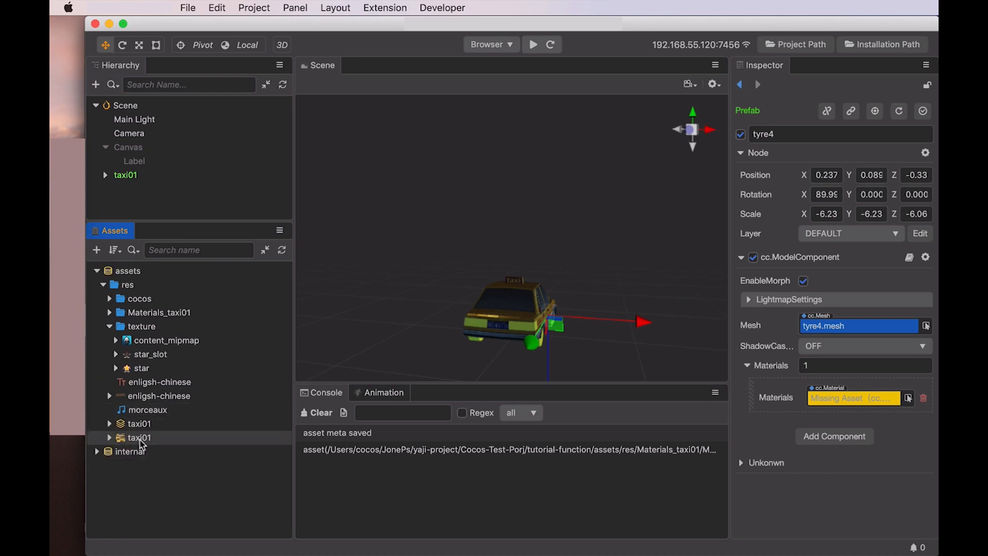
{"action": "left_click", "coordinate": [154, 424]}
{"action": "left_click", "coordinate": [882, 130]}
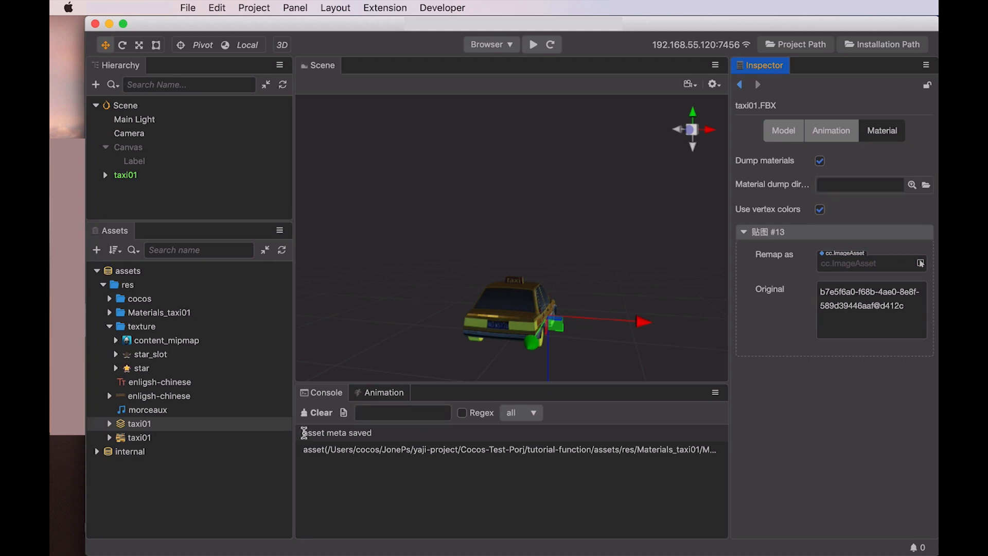
Collapse the res folder and review the asset types that can be created under assets, including the Render Pipeline options.
{"action": "left_click", "coordinate": [144, 199]}
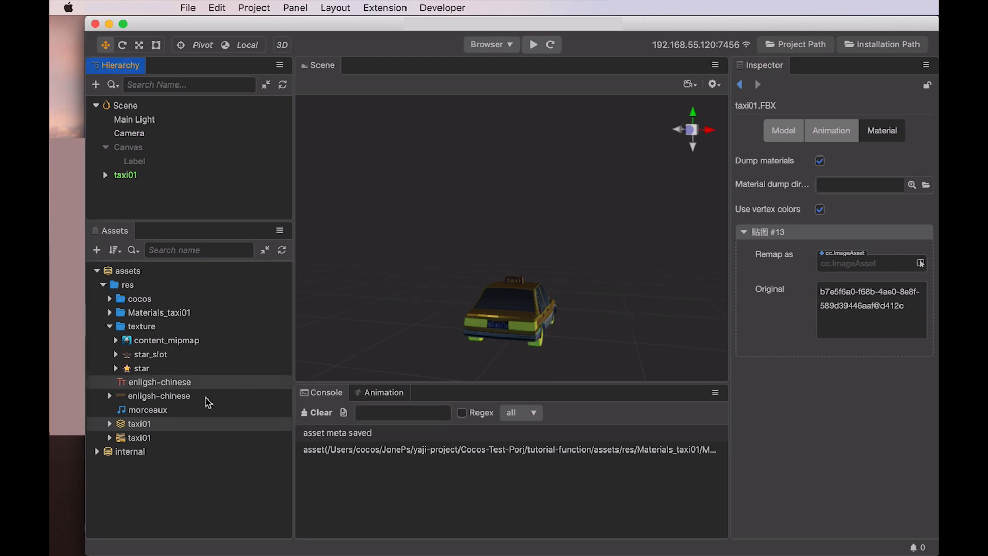
{"action": "left_click", "coordinate": [104, 286]}
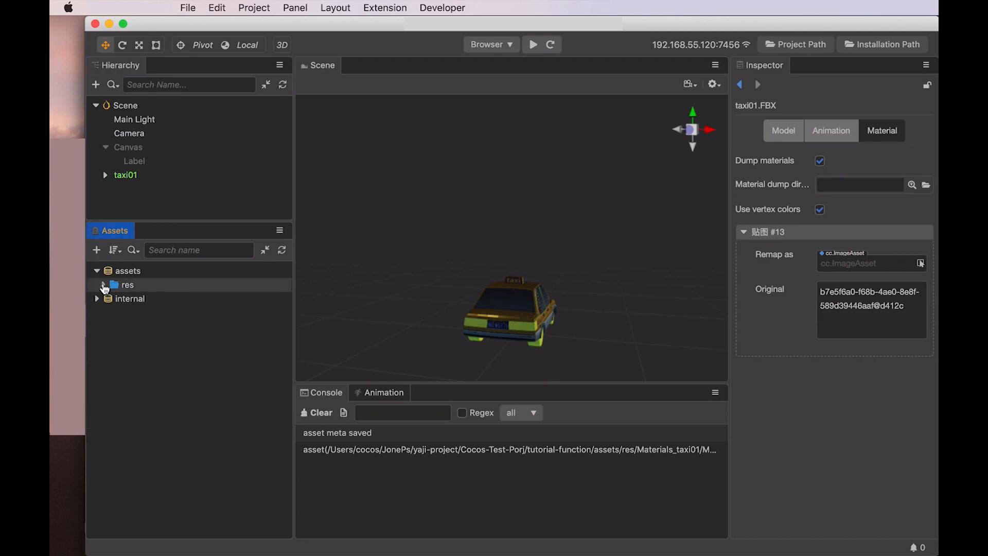
{"action": "right_click", "coordinate": [143, 278]}
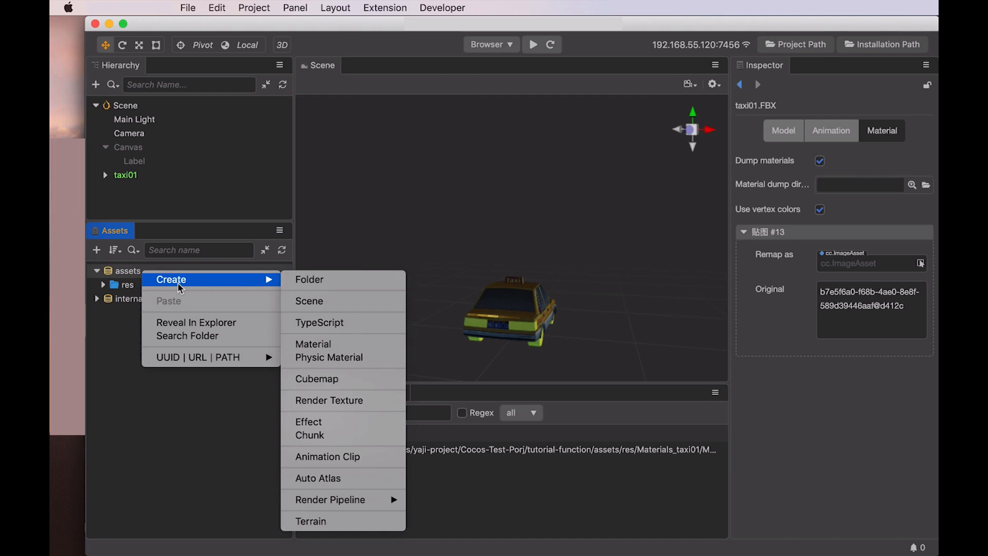
{"action": "left_click", "coordinate": [181, 401]}
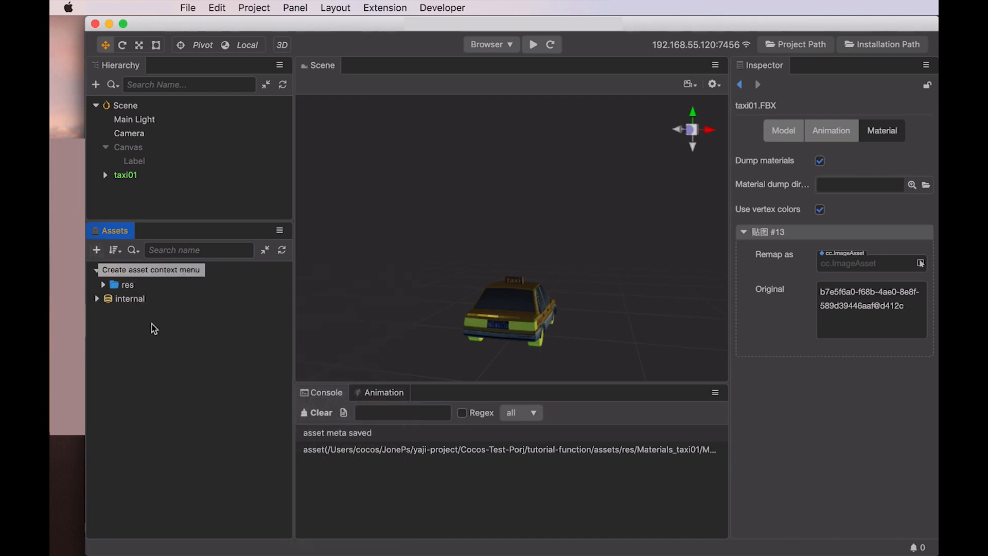
{"action": "right_click", "coordinate": [165, 267]}
{"action": "mouse_move", "coordinate": [227, 278]}
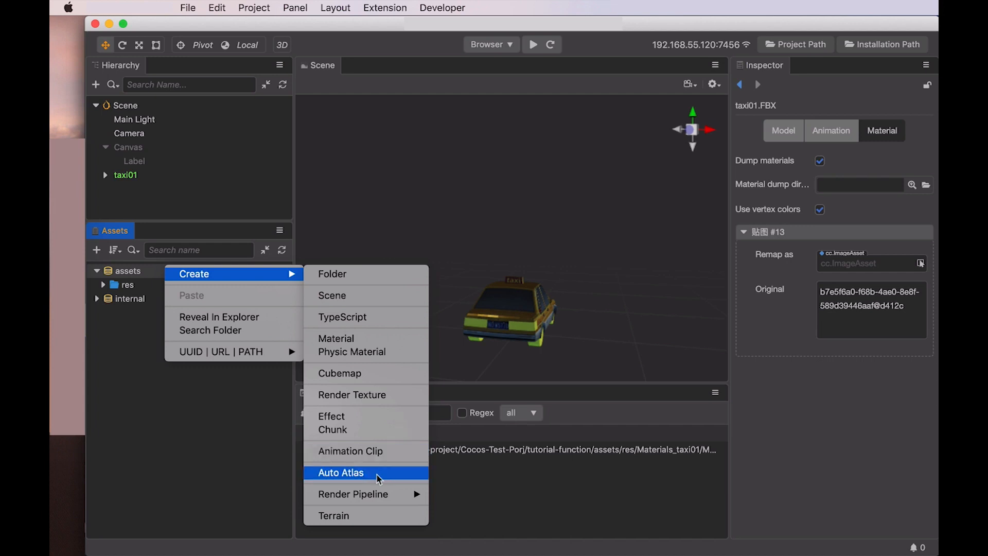
{"action": "mouse_move", "coordinate": [367, 495]}
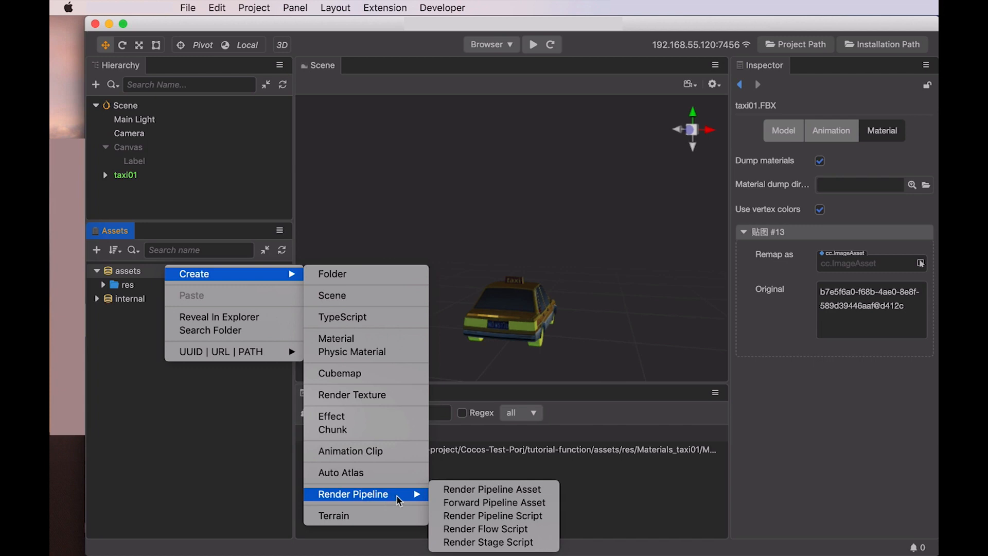
{"action": "left_click", "coordinate": [235, 435]}
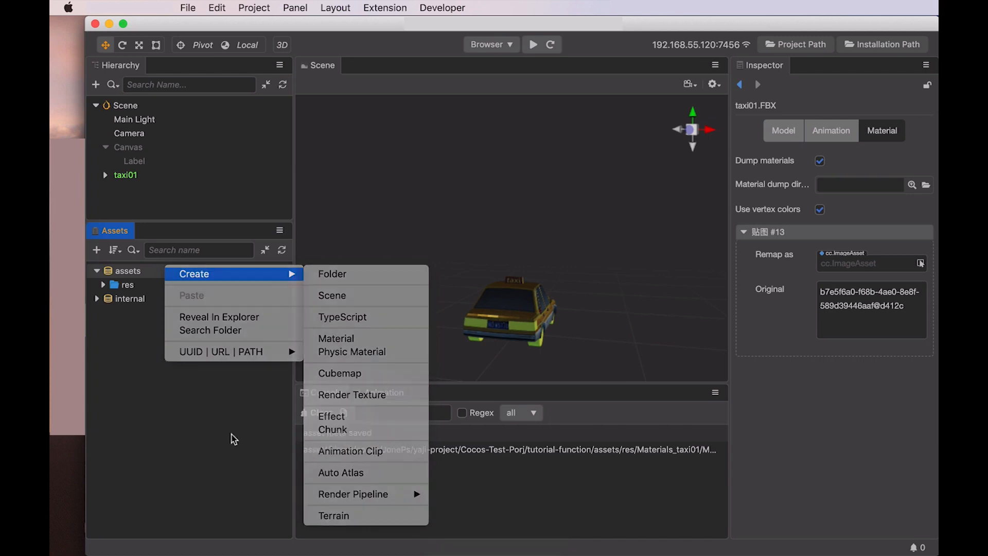
Create a folder named custom directly under assets.
{"action": "right_click", "coordinate": [135, 273]}
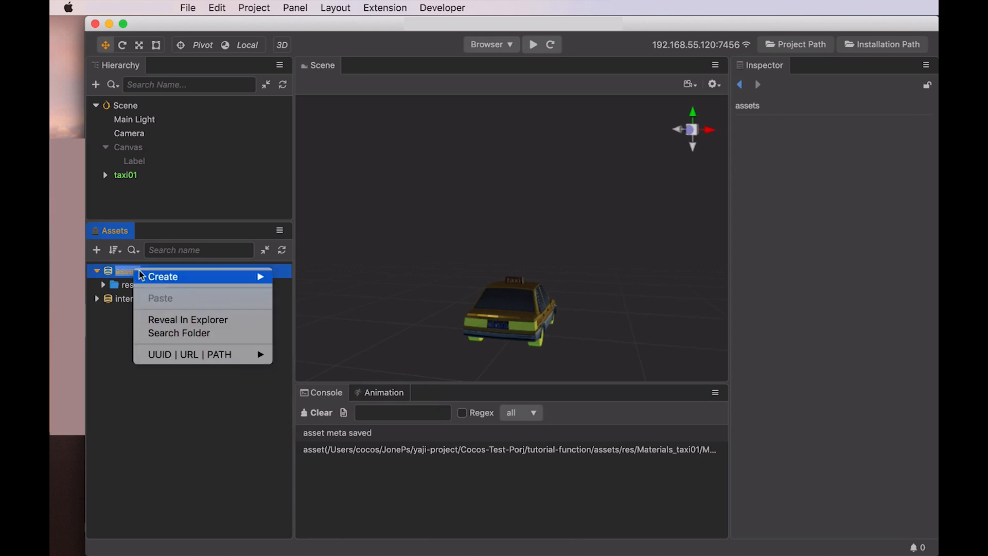
{"action": "left_click", "coordinate": [313, 278]}
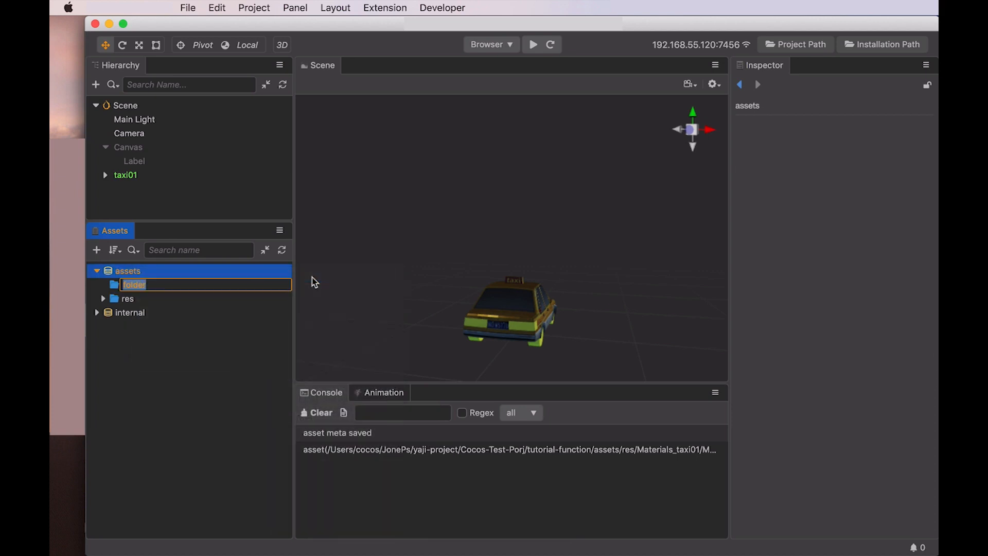
{"action": "type", "text": "c"}
{"action": "key", "text": "Return"}
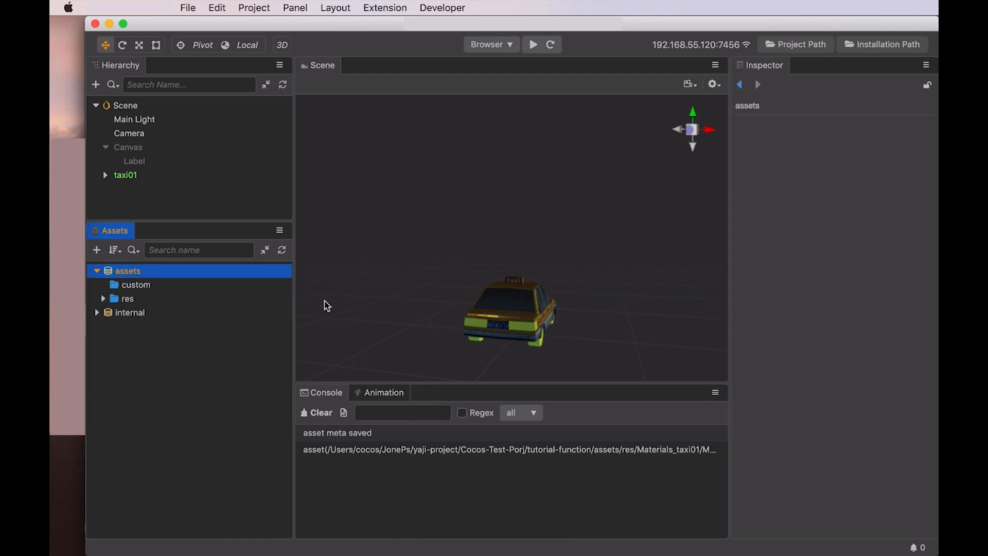
Select the custom folder and review the asset types that can be created inside it.
{"action": "left_click", "coordinate": [136, 284]}
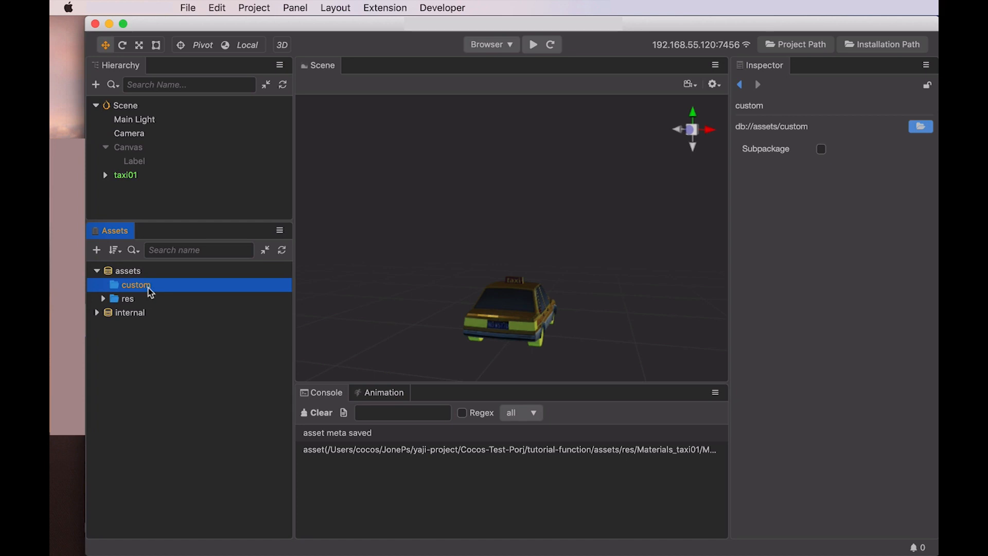
{"action": "right_click", "coordinate": [141, 286]}
{"action": "mouse_move", "coordinate": [218, 294]}
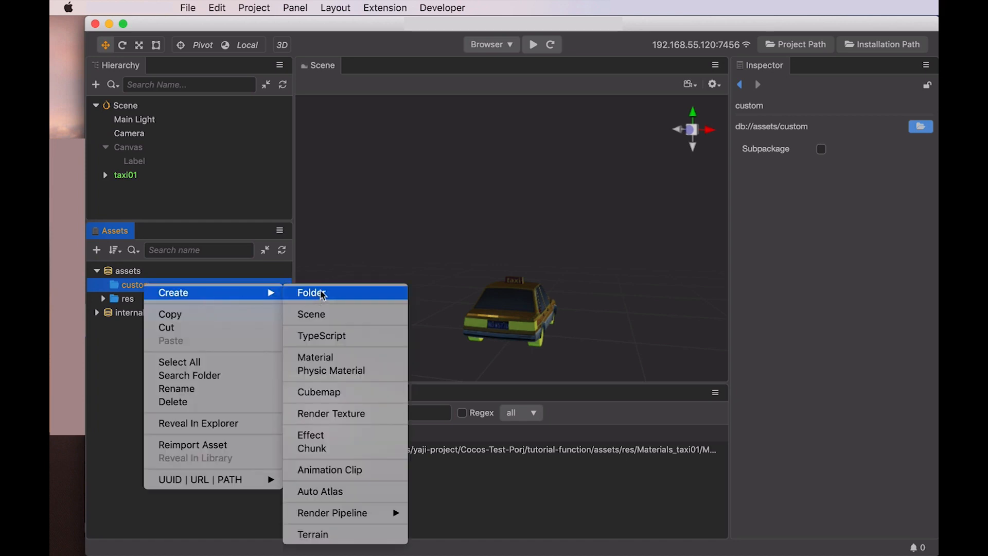
{"action": "left_click", "coordinate": [226, 231]}
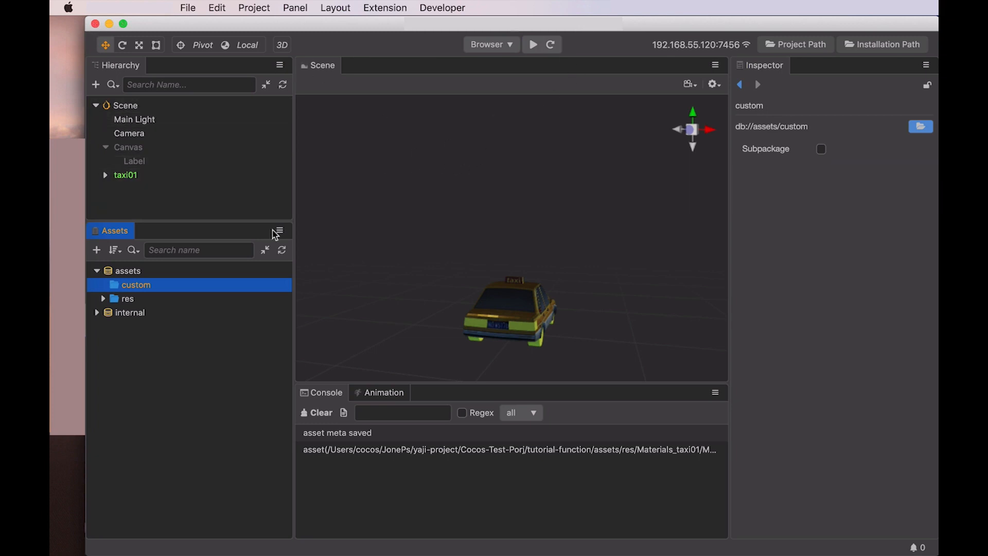
{"action": "right_click", "coordinate": [146, 289]}
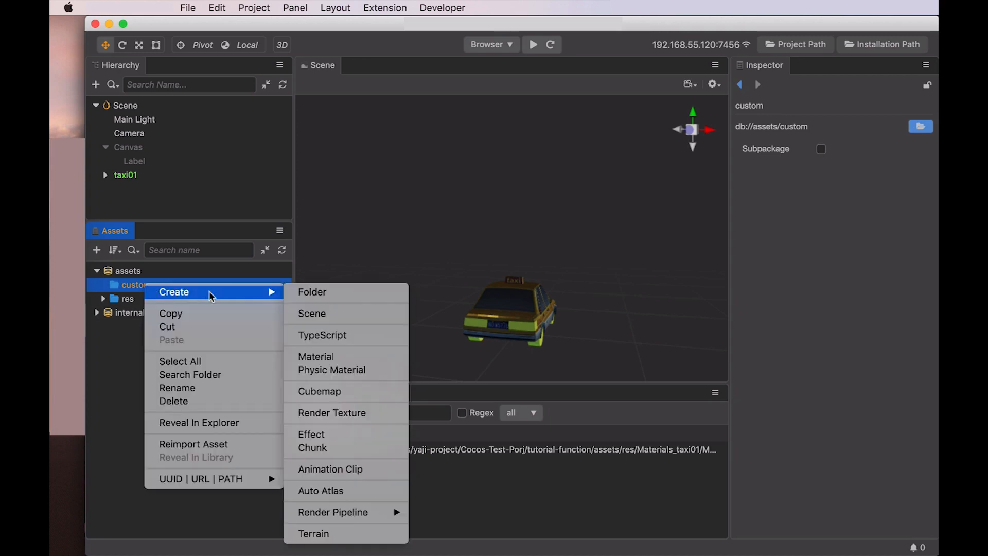
{"action": "left_click", "coordinate": [198, 214]}
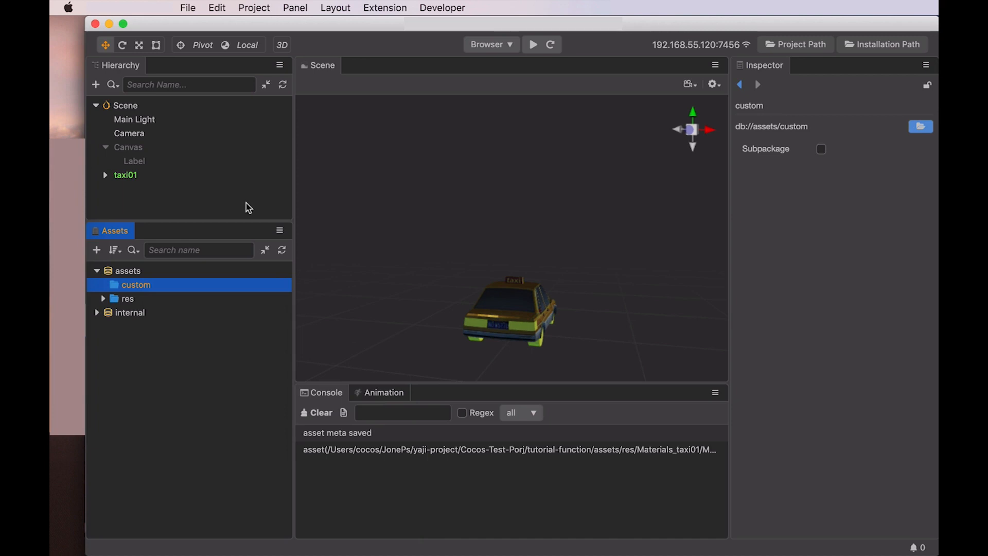
Save the current scene under assets as New Scene, and delete that scene asset.
{"action": "key", "text": "super+s"}
{"action": "left_click", "coordinate": [160, 315]}
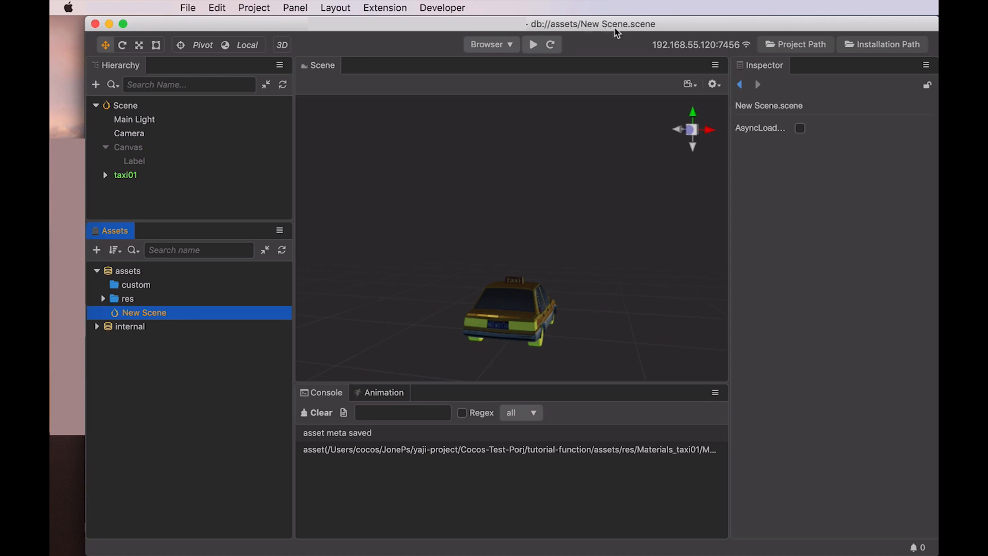
{"action": "right_click", "coordinate": [155, 312]}
{"action": "left_click", "coordinate": [204, 425]}
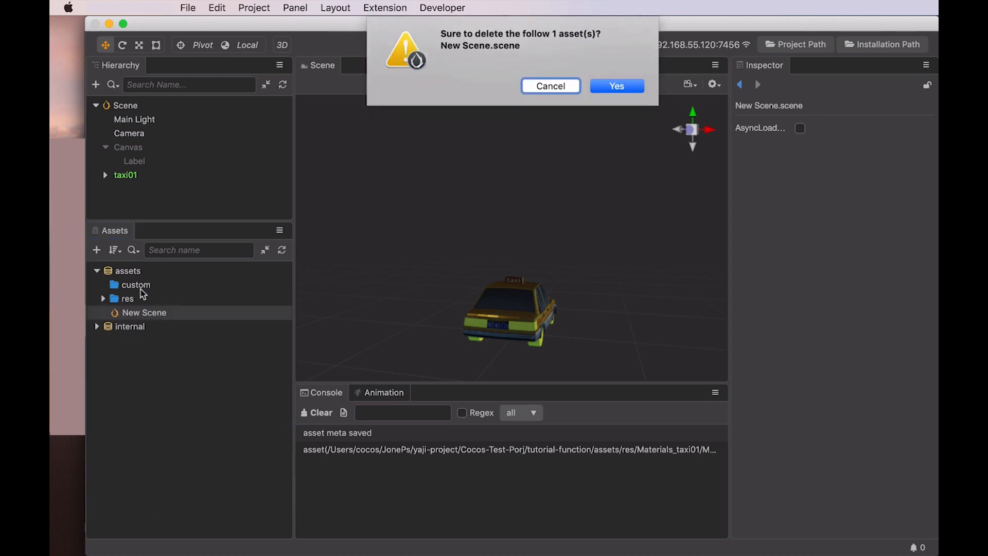
{"action": "left_click", "coordinate": [610, 86]}
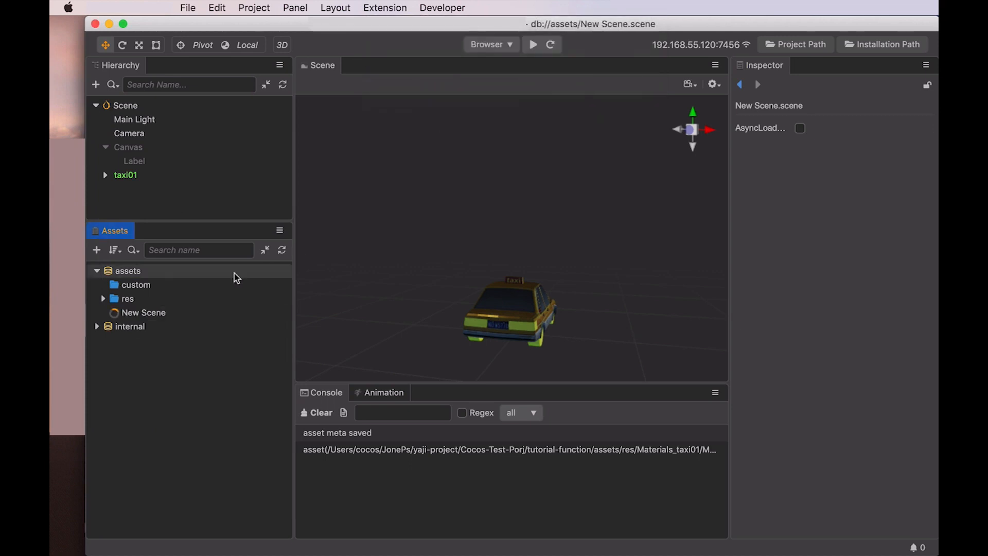
Create a scene named test inside the custom folder and open it.
{"action": "left_click", "coordinate": [135, 286]}
{"action": "right_click", "coordinate": [149, 288]}
{"action": "mouse_move", "coordinate": [211, 293]}
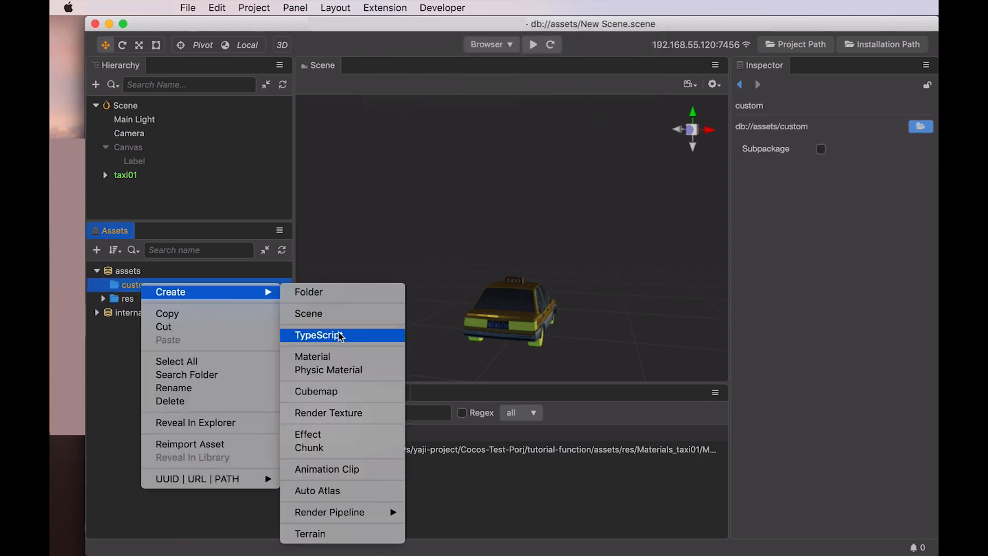
{"action": "left_click", "coordinate": [338, 315]}
{"action": "type", "text": "test"}
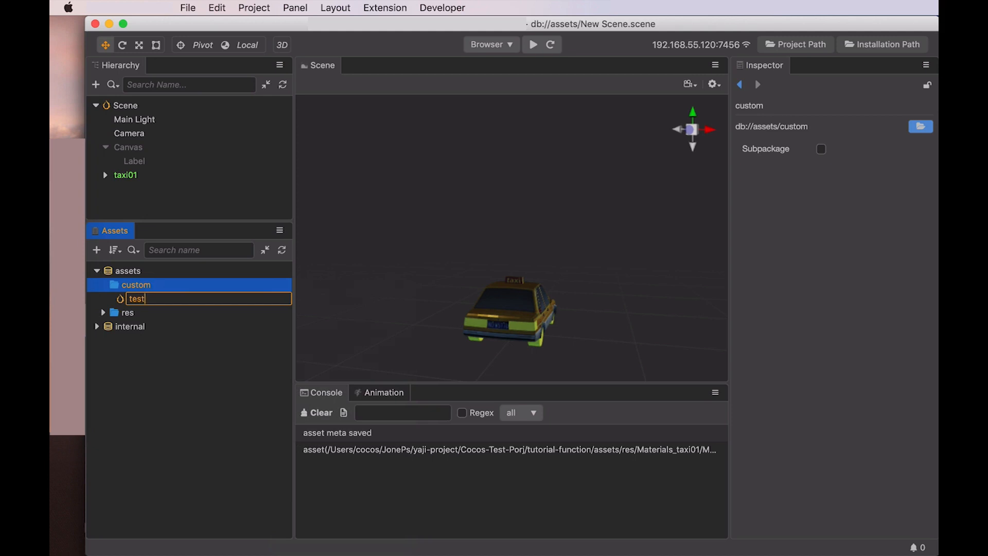
{"action": "key", "text": "Return"}
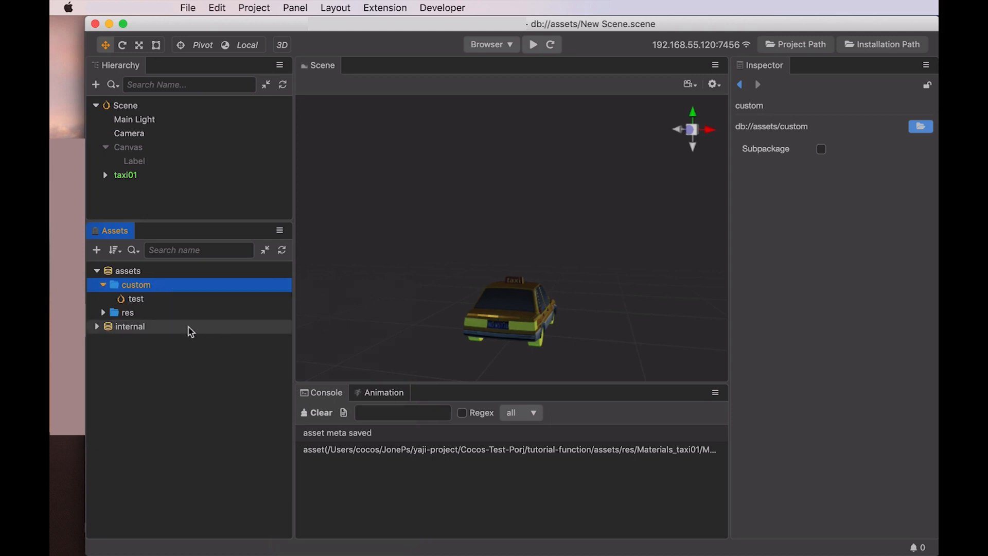
{"action": "double_click", "coordinate": [138, 299]}
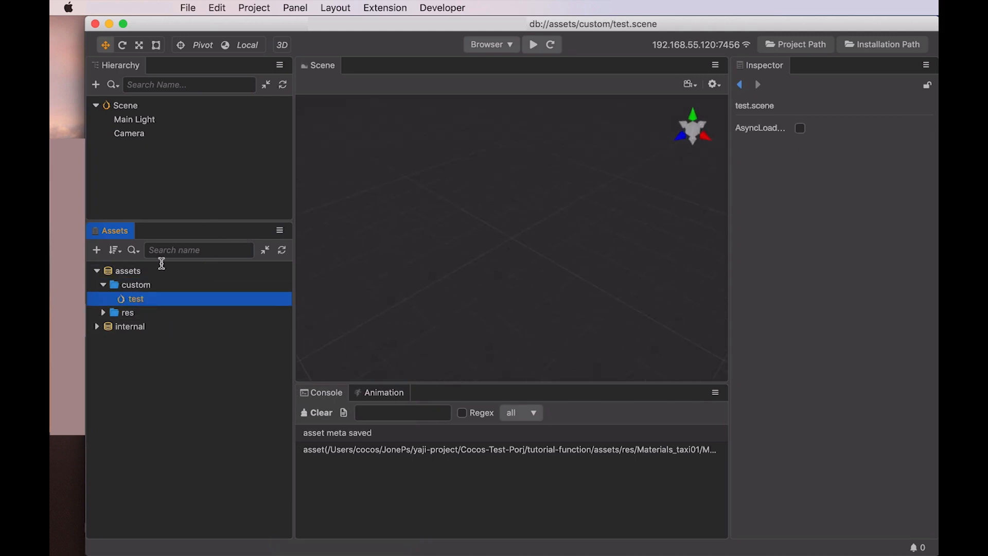
Add an empty node to the test scene and save the scene.
{"action": "right_click", "coordinate": [130, 133]}
{"action": "mouse_move", "coordinate": [180, 143]}
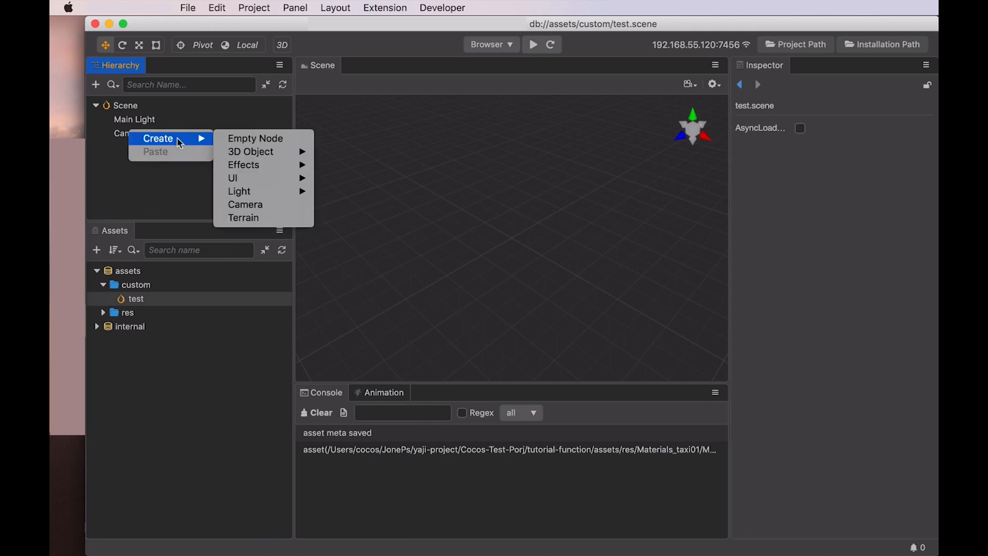
{"action": "left_click", "coordinate": [256, 139]}
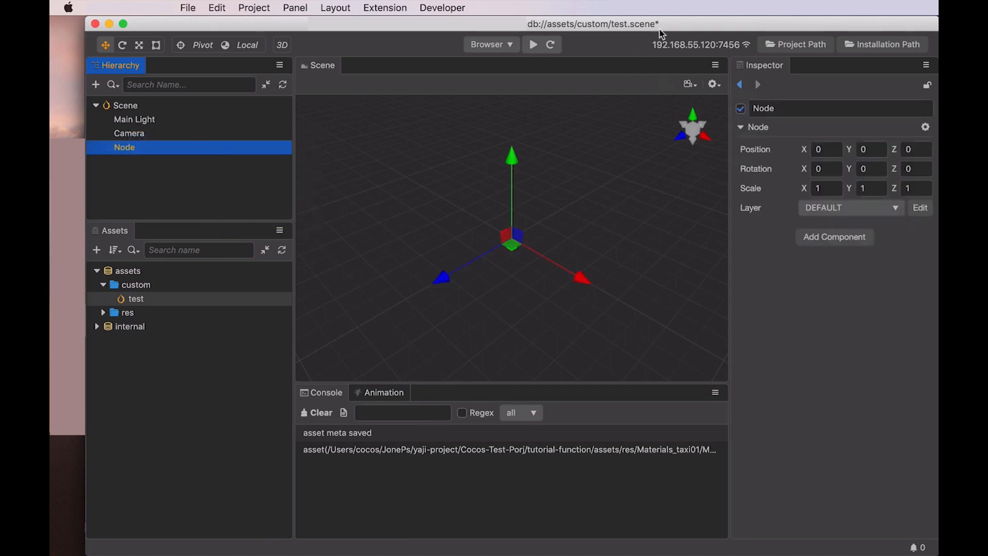
{"action": "key", "text": "super+s"}
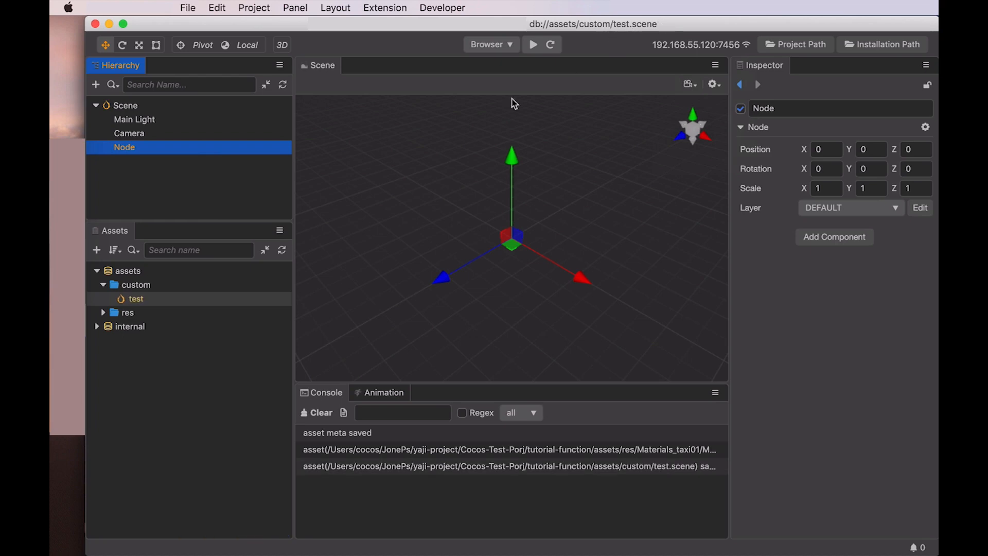
Create a TypeScript file named test inside the custom folder.
{"action": "left_click", "coordinate": [140, 286]}
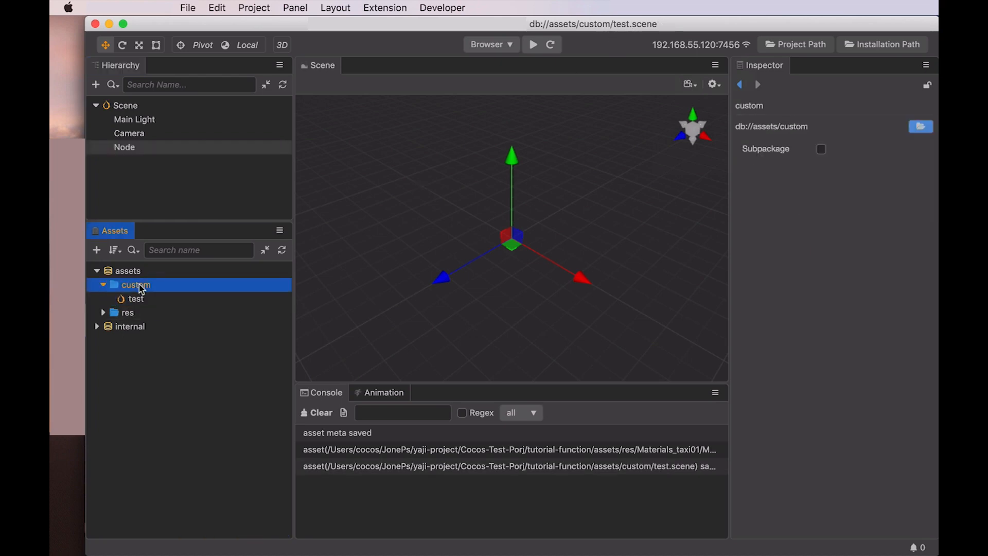
{"action": "right_click", "coordinate": [150, 288]}
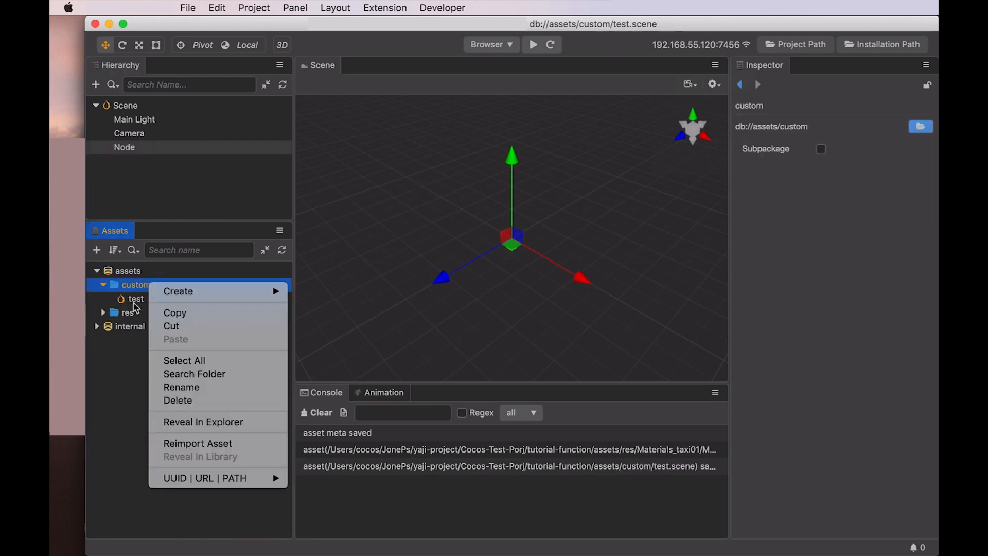
{"action": "left_click", "coordinate": [148, 305]}
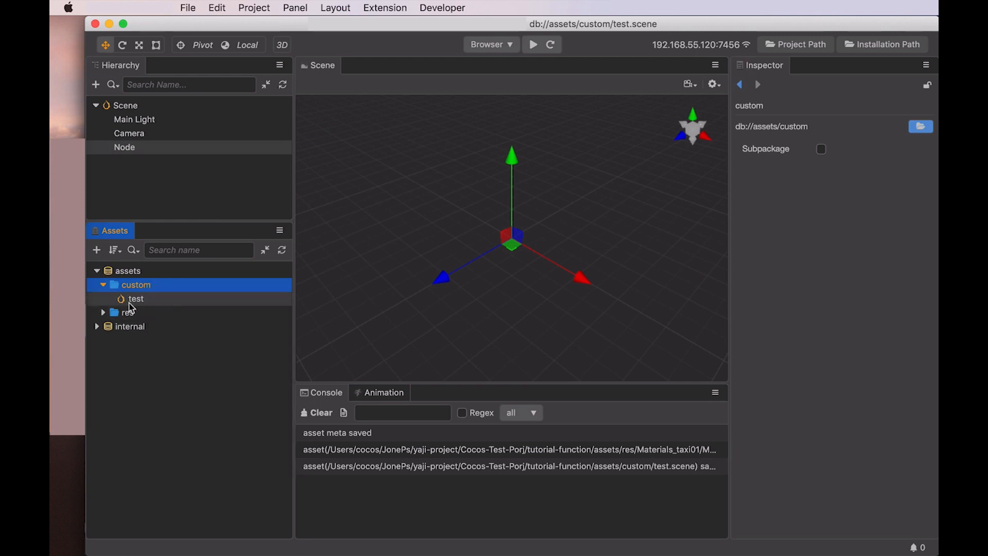
{"action": "right_click", "coordinate": [158, 288]}
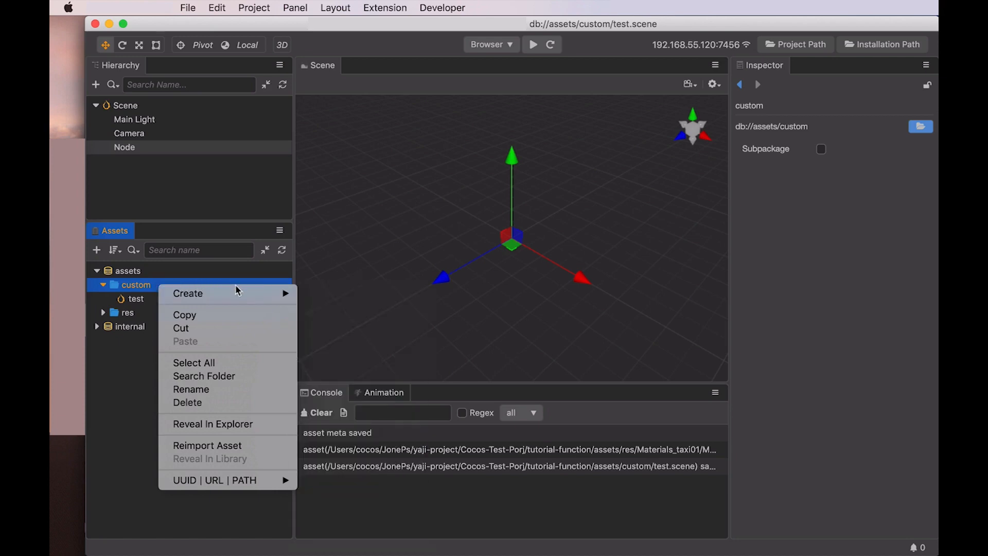
{"action": "mouse_move", "coordinate": [263, 297]}
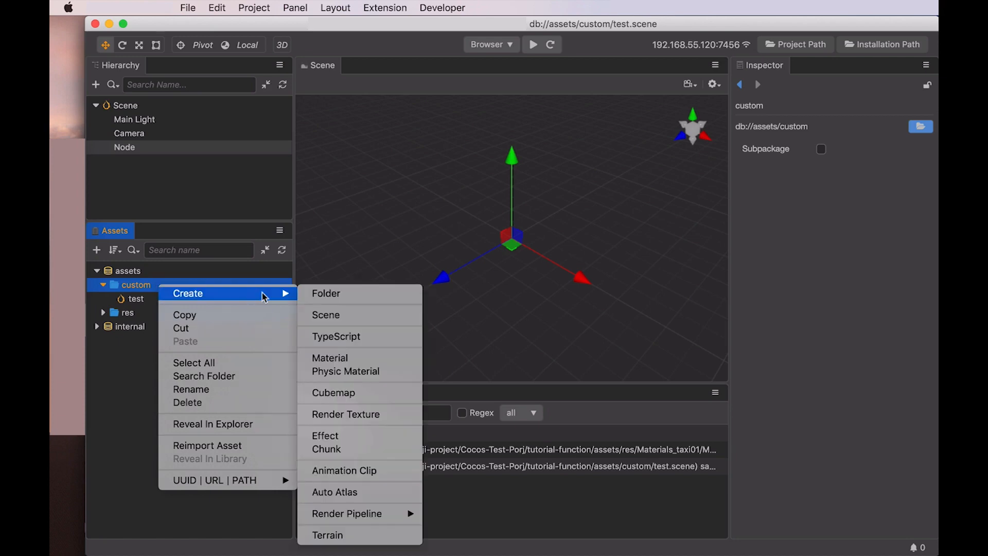
{"action": "left_click", "coordinate": [355, 339]}
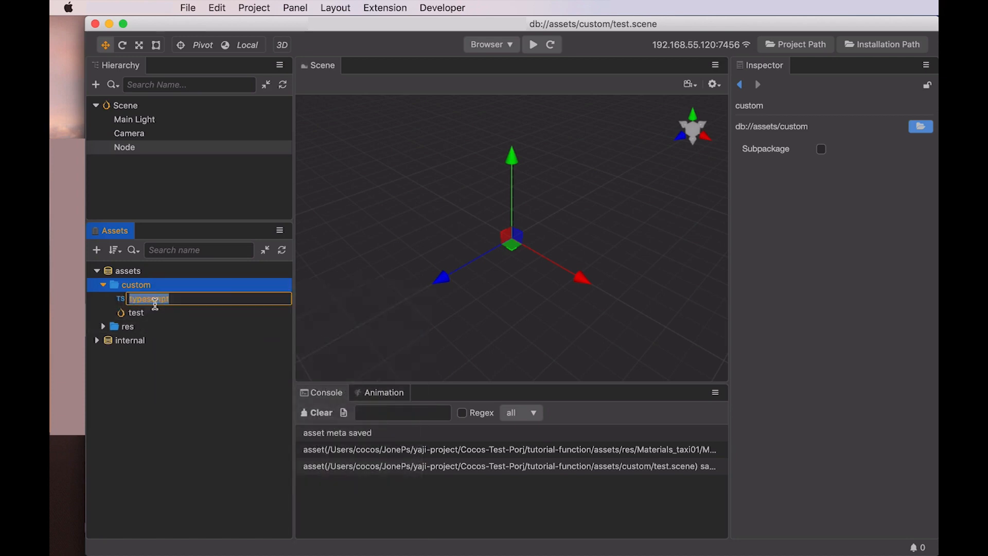
{"action": "type", "text": "test"}
{"action": "key", "text": "Return"}
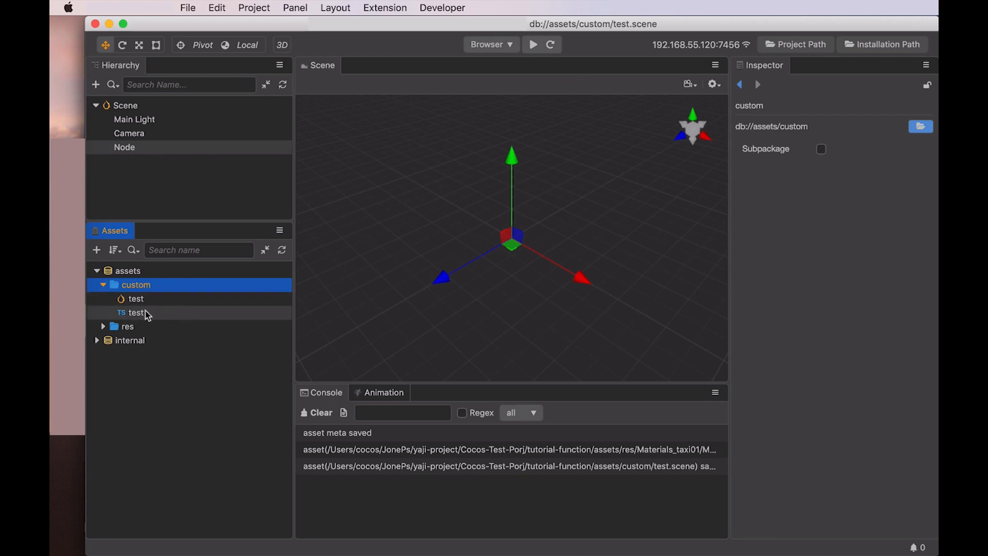
Create a material inside the custom folder, keeping the default name material.
{"action": "right_click", "coordinate": [152, 286]}
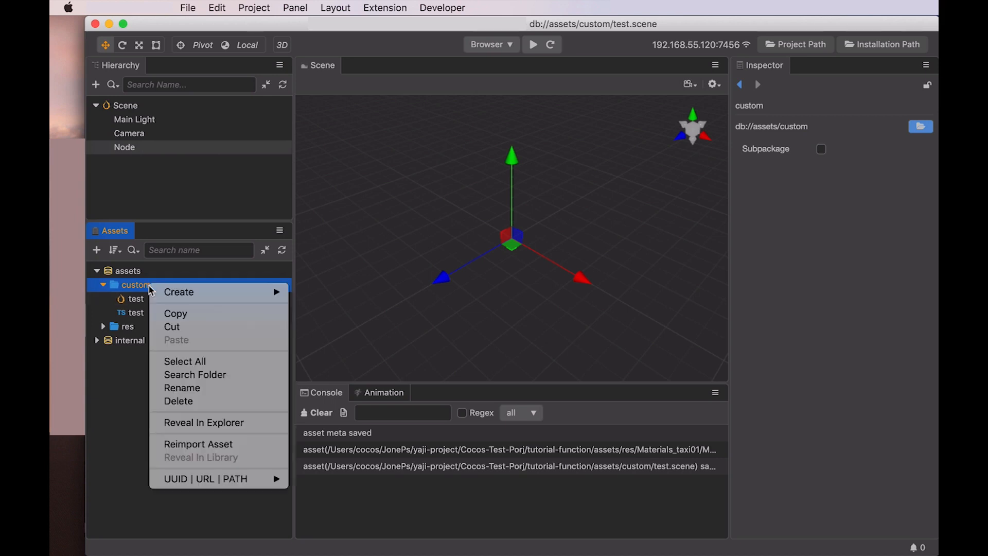
{"action": "mouse_move", "coordinate": [252, 292]}
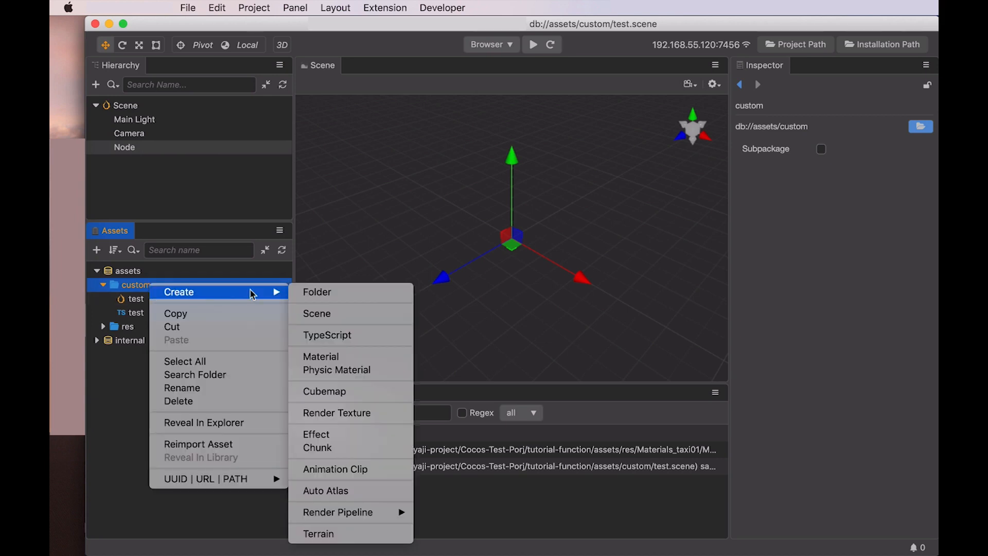
{"action": "left_click", "coordinate": [321, 356]}
{"action": "key", "text": "Return"}
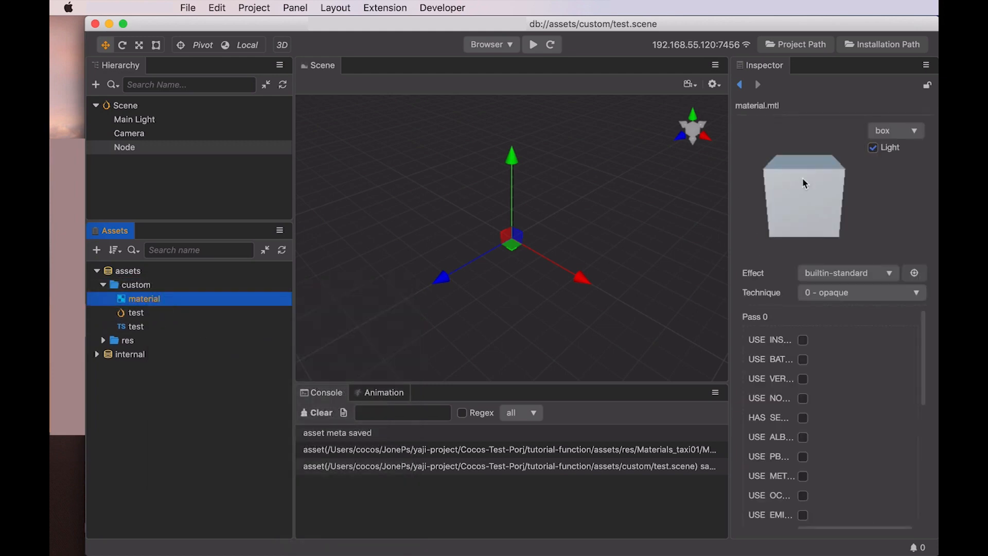
Rotate the material preview and review the available preview shapes and built-in effects.
{"action": "left_click_drag", "start_coordinate": [820, 207], "coordinate": [851, 205]}
{"action": "left_click", "coordinate": [904, 132]}
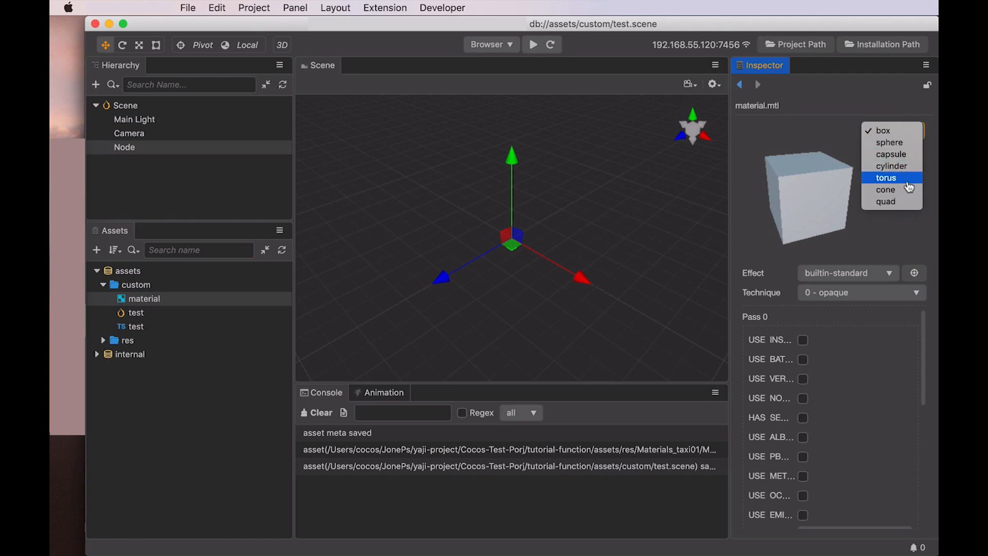
{"action": "left_click", "coordinate": [762, 139]}
{"action": "left_click_drag", "start_coordinate": [762, 139], "coordinate": [794, 197]}
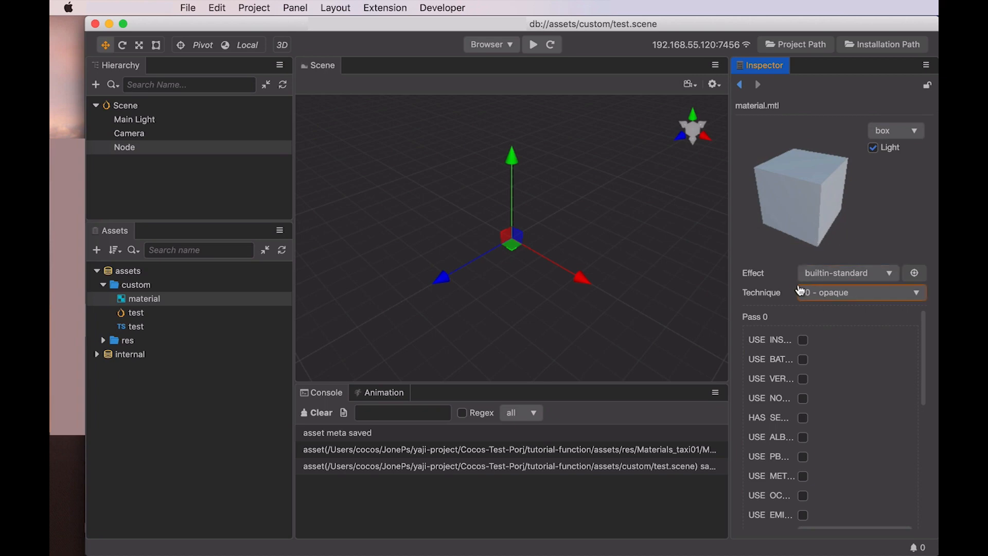
{"action": "left_click", "coordinate": [841, 276]}
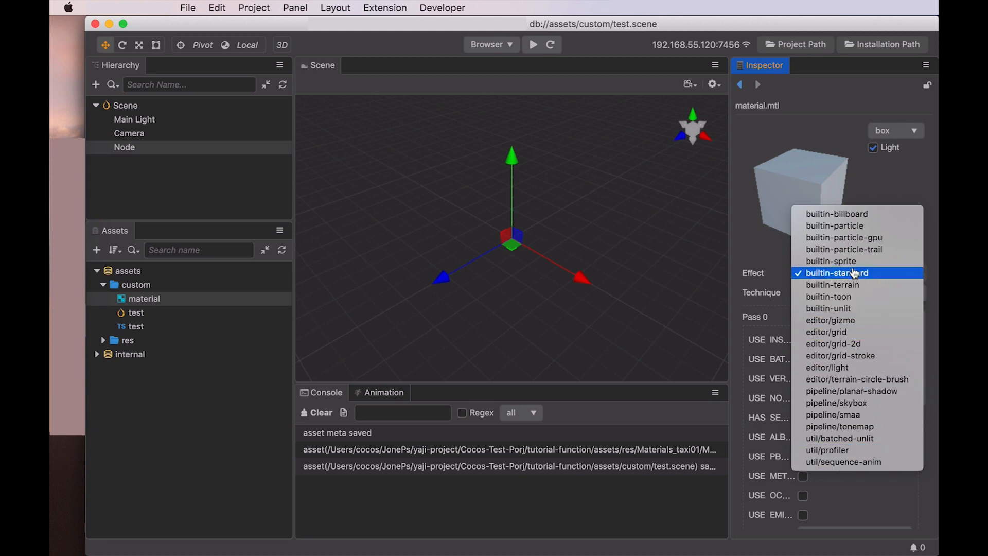
{"action": "left_click", "coordinate": [643, 392]}
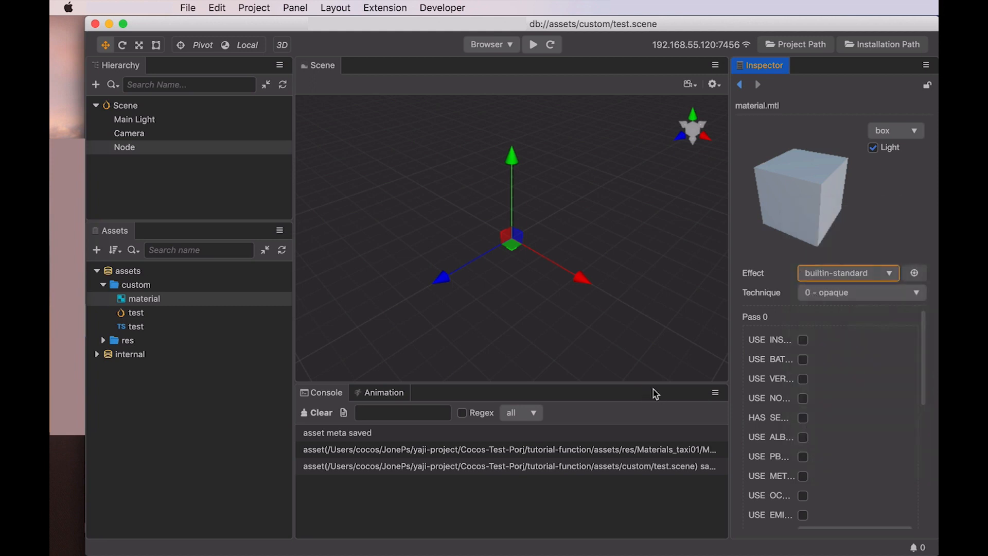
Create an effect named test inside the custom folder.
{"action": "left_click", "coordinate": [144, 284]}
{"action": "right_click", "coordinate": [148, 288]}
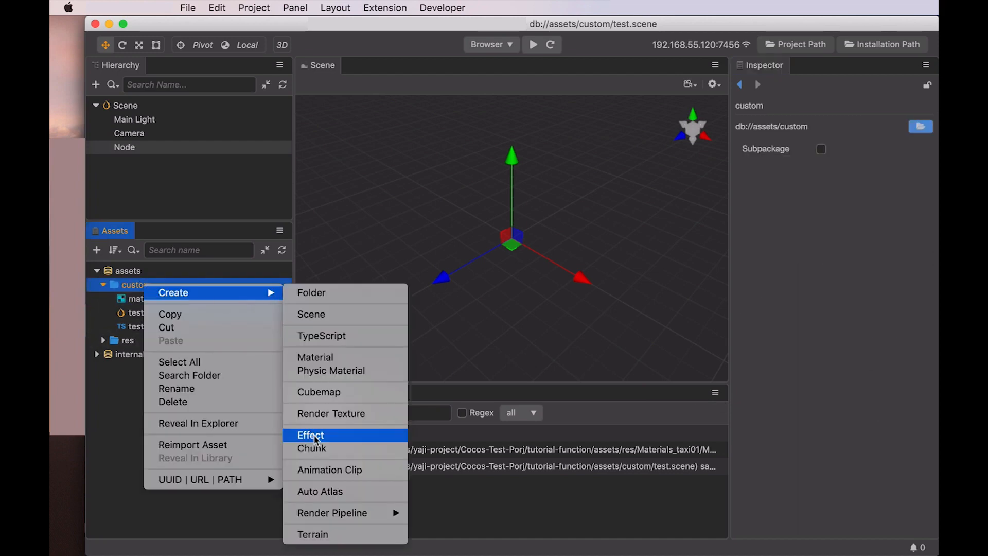
{"action": "left_click", "coordinate": [316, 437]}
{"action": "type", "text": "te"}
{"action": "key", "text": "Return"}
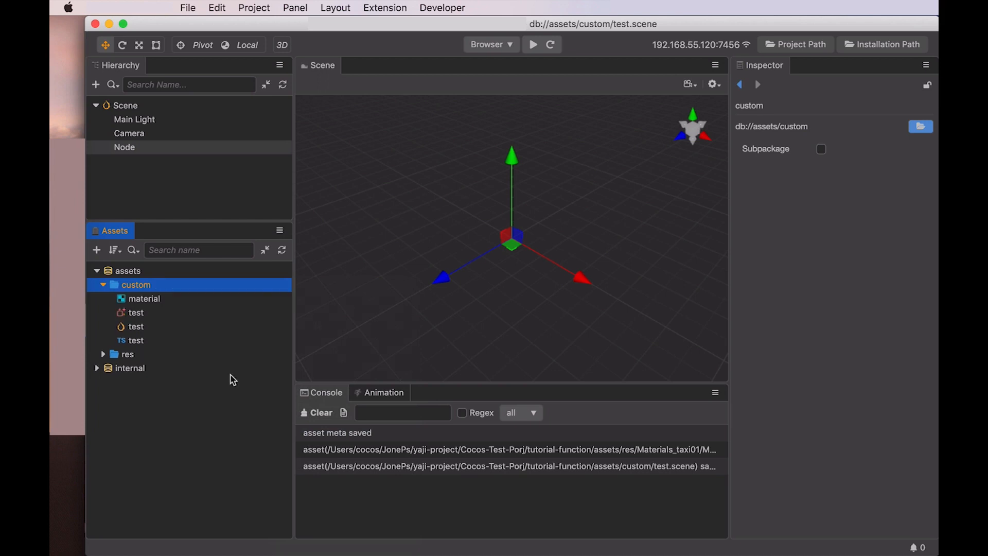
Set the new material's effect to ../custom/test and apply the change.
{"action": "left_click", "coordinate": [148, 300]}
{"action": "left_click", "coordinate": [823, 273]}
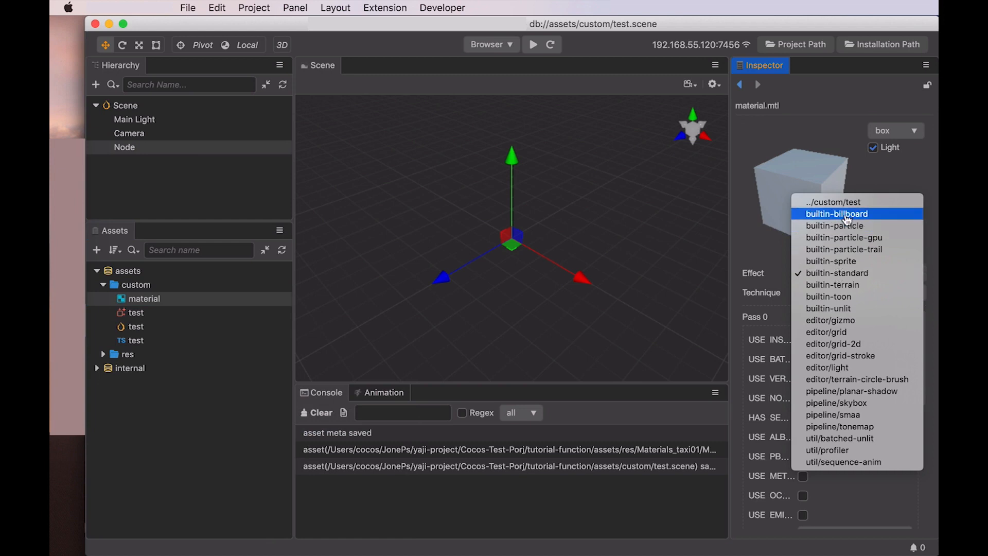
{"action": "left_click", "coordinate": [869, 203]}
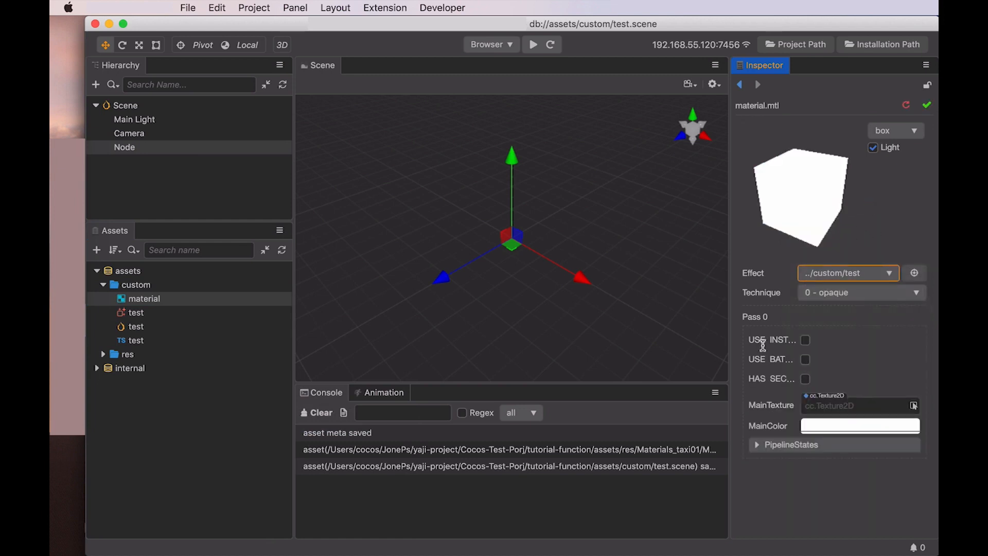
{"action": "left_click", "coordinate": [926, 105]}
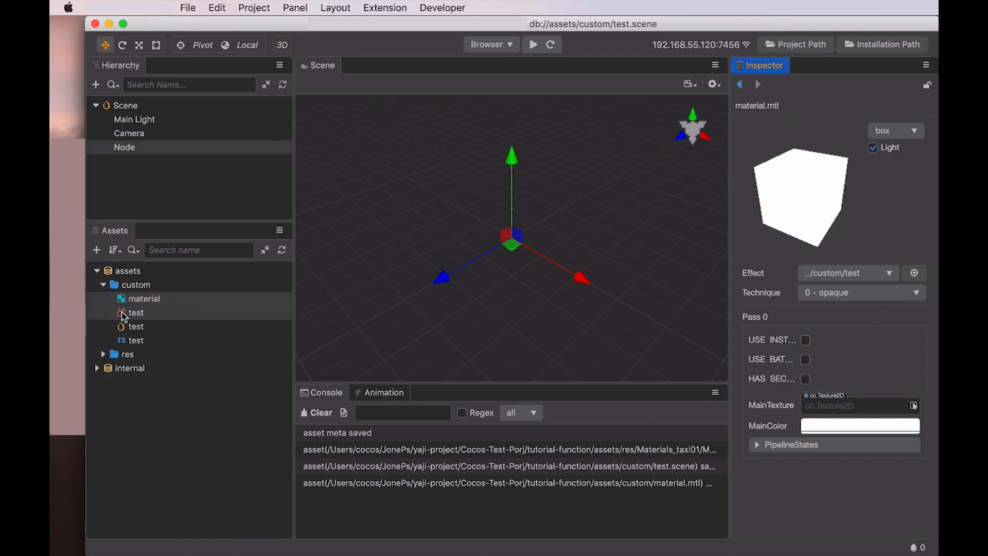
Create a chunk named test in the custom folder and widen the inspector to read its code.
{"action": "left_click", "coordinate": [138, 298]}
{"action": "right_click", "coordinate": [152, 286]}
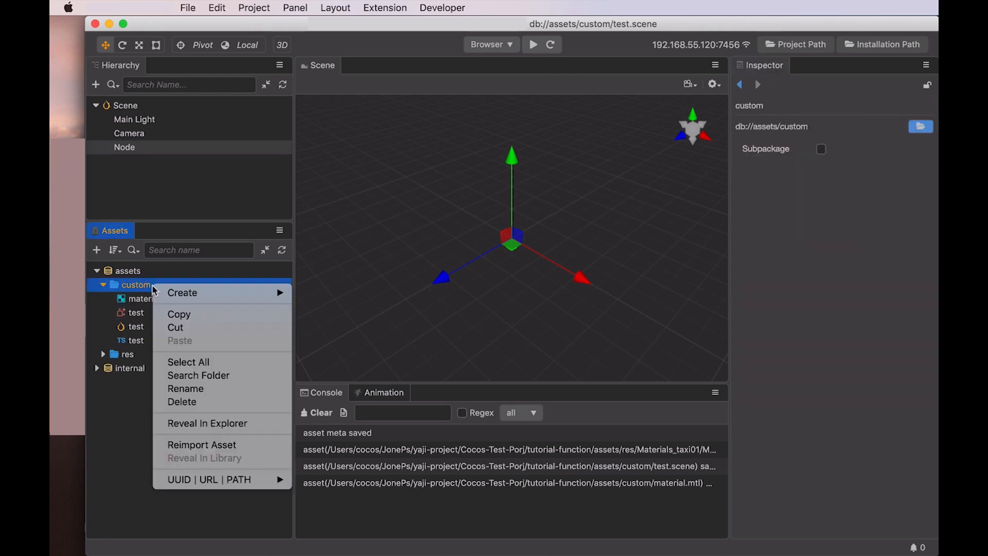
{"action": "mouse_move", "coordinate": [214, 293]}
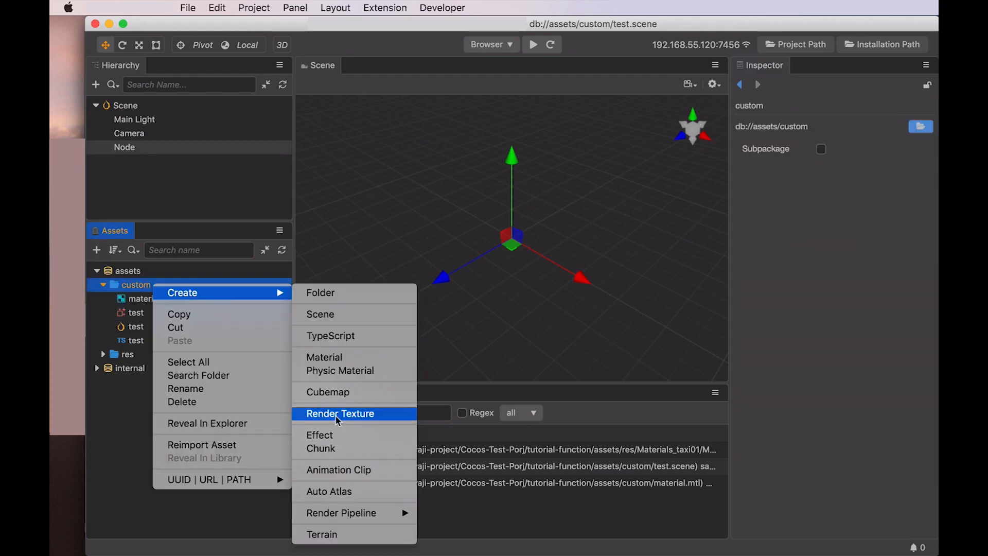
{"action": "left_click", "coordinate": [321, 448]}
{"action": "type", "text": "tes"}
{"action": "key", "text": "Return"}
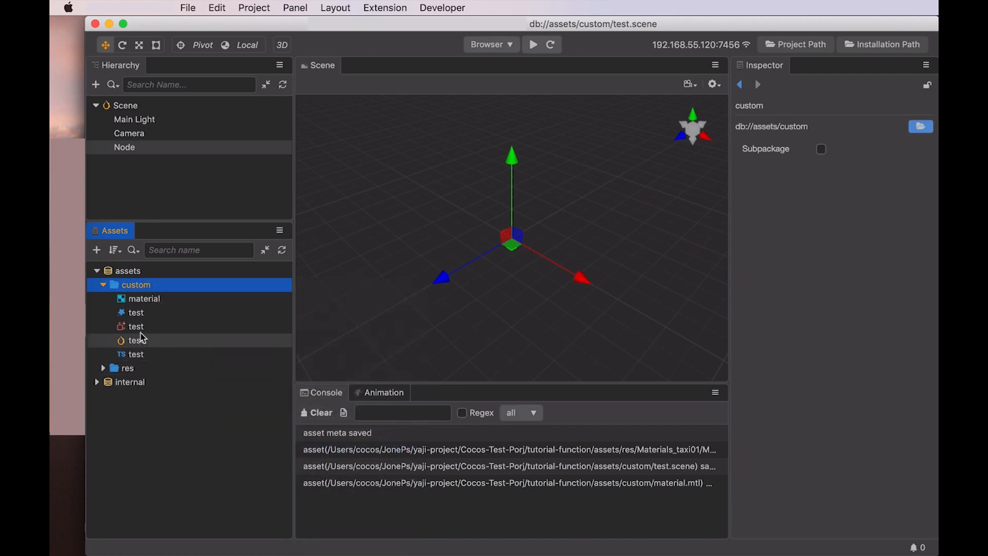
{"action": "left_click", "coordinate": [136, 313]}
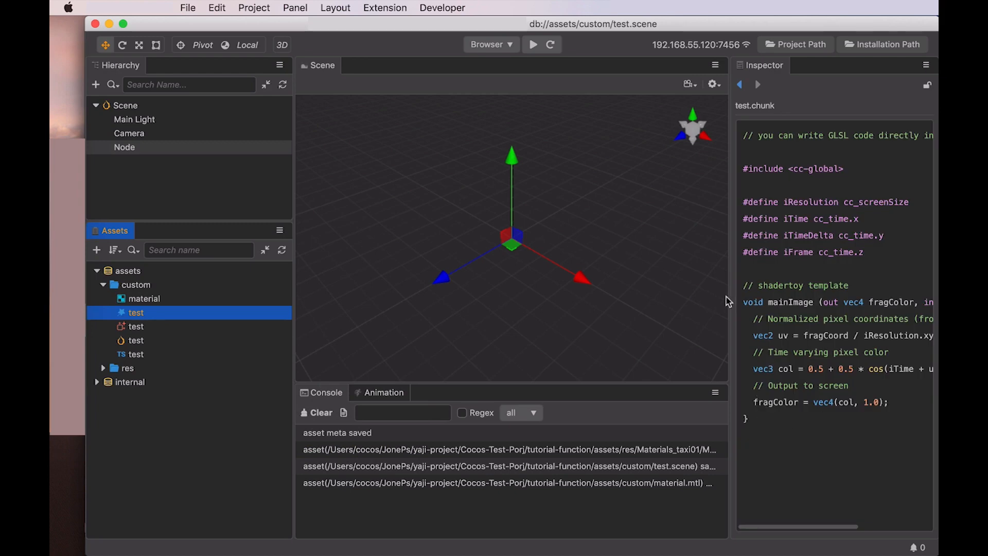
{"action": "left_click_drag", "start_coordinate": [729, 297], "coordinate": [621, 296]}
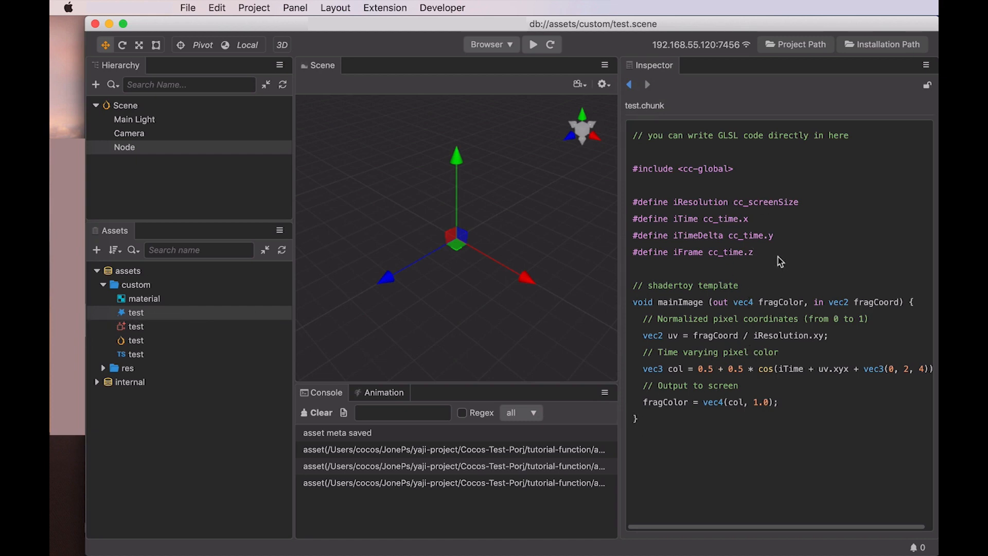
Create a cubemap named test in the custom folder and show its face image properties.
{"action": "right_click", "coordinate": [139, 285]}
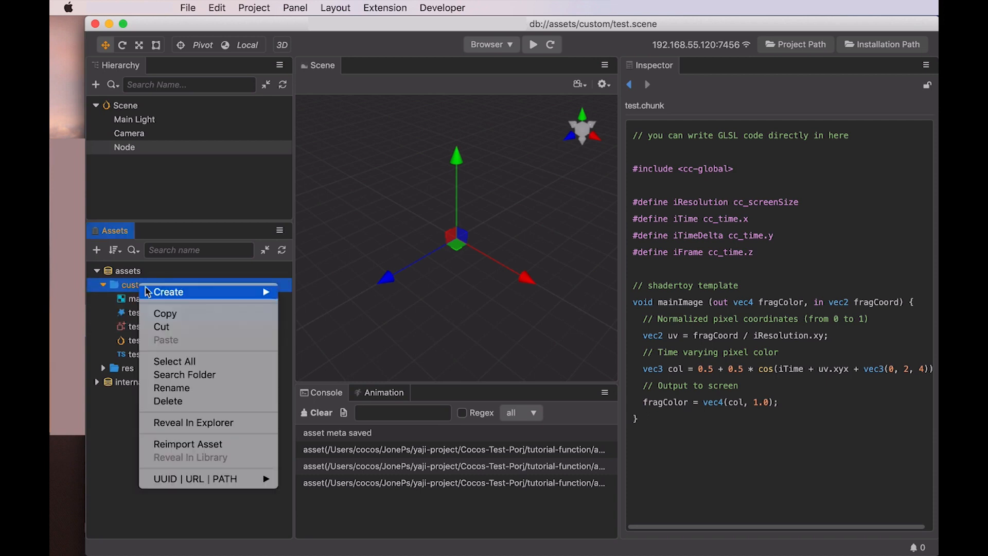
{"action": "mouse_move", "coordinate": [256, 293]}
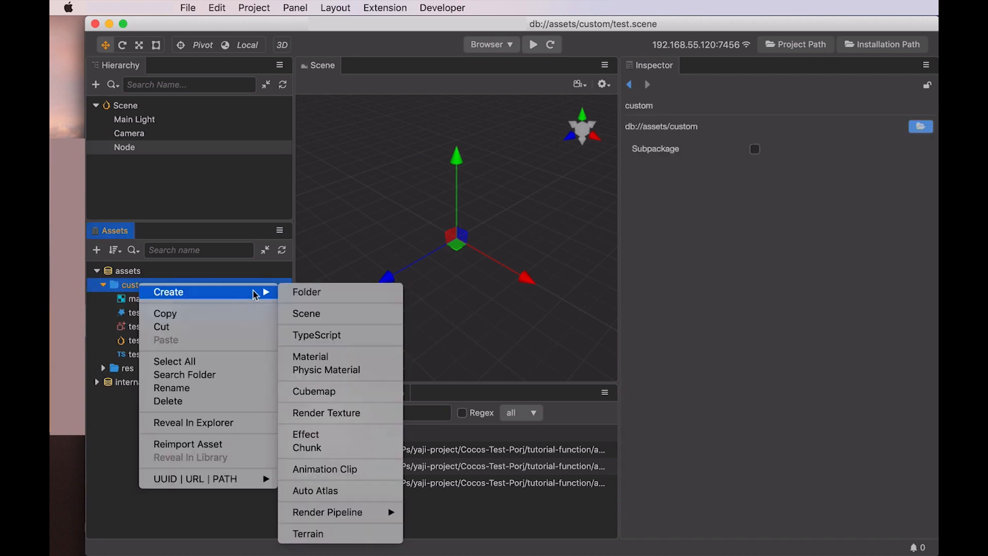
{"action": "left_click", "coordinate": [335, 391]}
{"action": "type", "text": "test"}
{"action": "key", "text": "Return"}
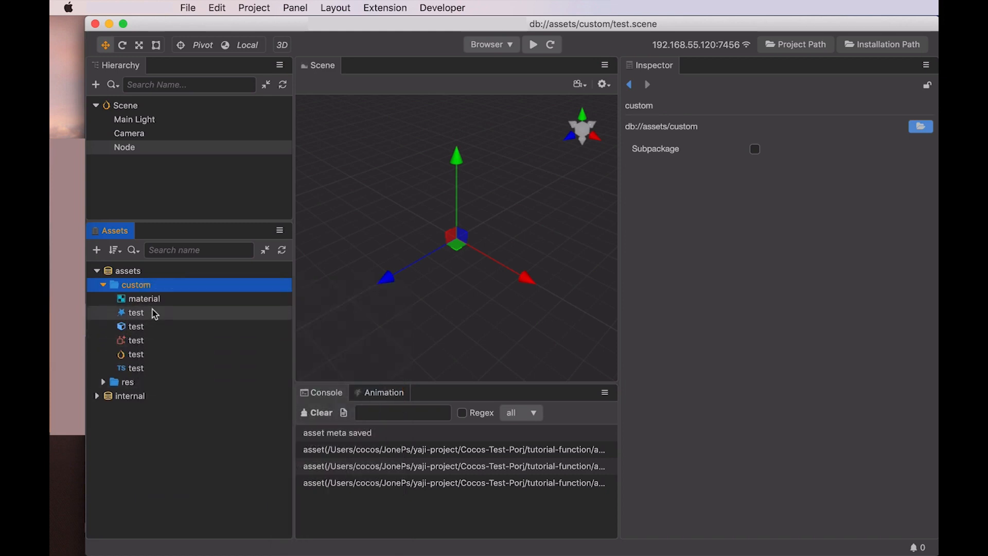
{"action": "left_click", "coordinate": [149, 326]}
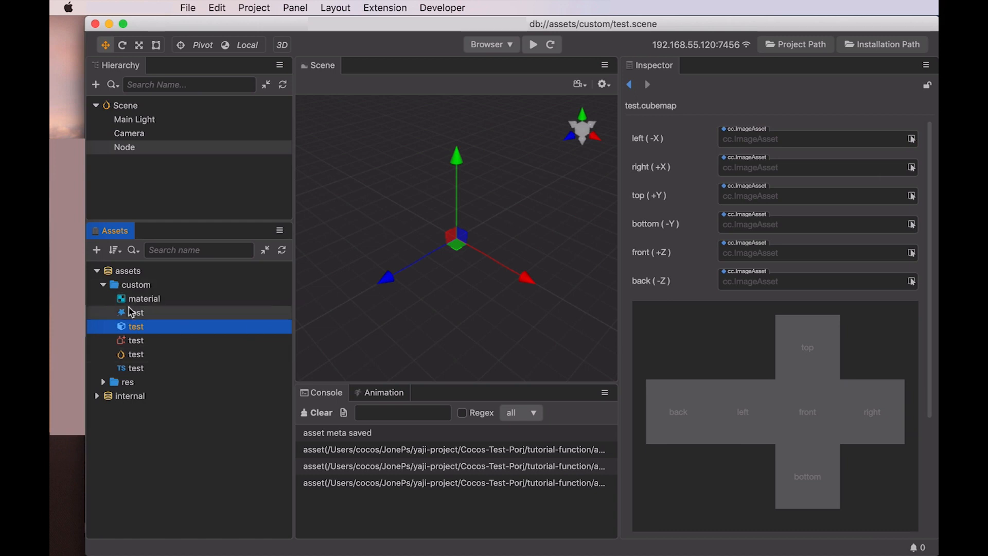
Create a render texture in the custom folder with the default name render-texture and show its properties.
{"action": "left_click", "coordinate": [150, 286]}
{"action": "right_click", "coordinate": [150, 286]}
{"action": "mouse_move", "coordinate": [152, 289]}
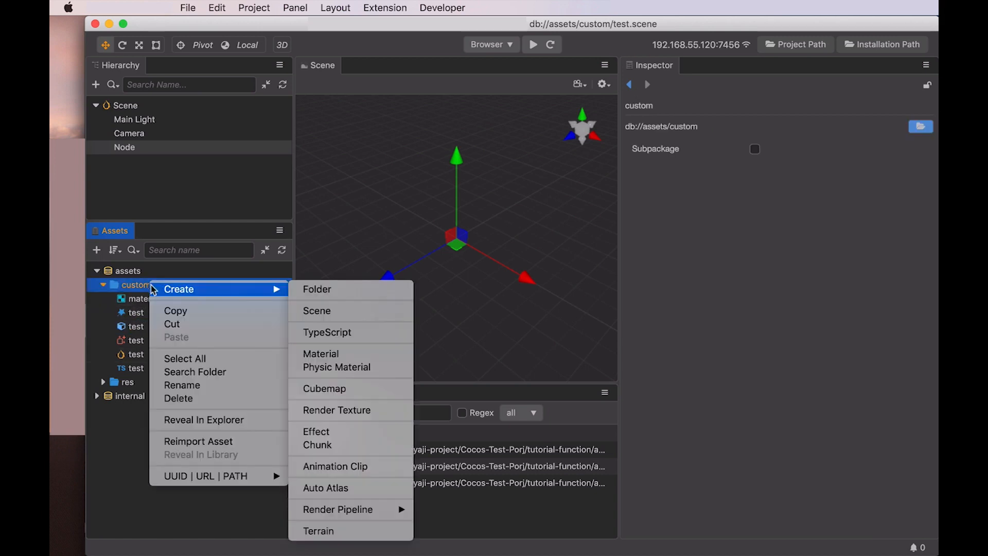
{"action": "left_click", "coordinate": [371, 412]}
{"action": "left_click", "coordinate": [176, 444]}
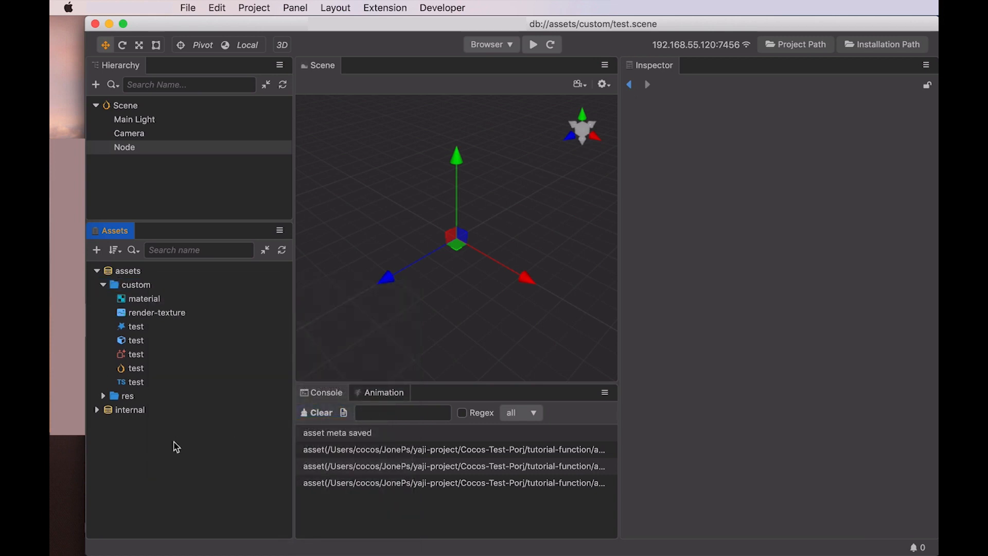
{"action": "left_click", "coordinate": [179, 315]}
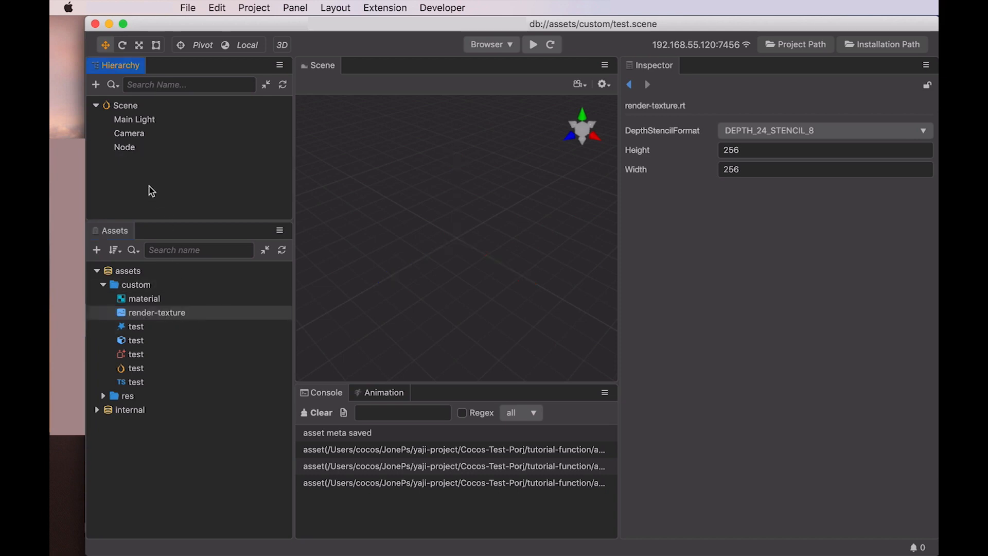
Check the Camera's TargetTexture property, and add a UI Canvas to the scene to compare its TargetTexture property.
{"action": "left_click", "coordinate": [143, 133]}
{"action": "scroll", "coordinate": [800, 387], "scroll_direction": "down", "scroll_amount": 3}
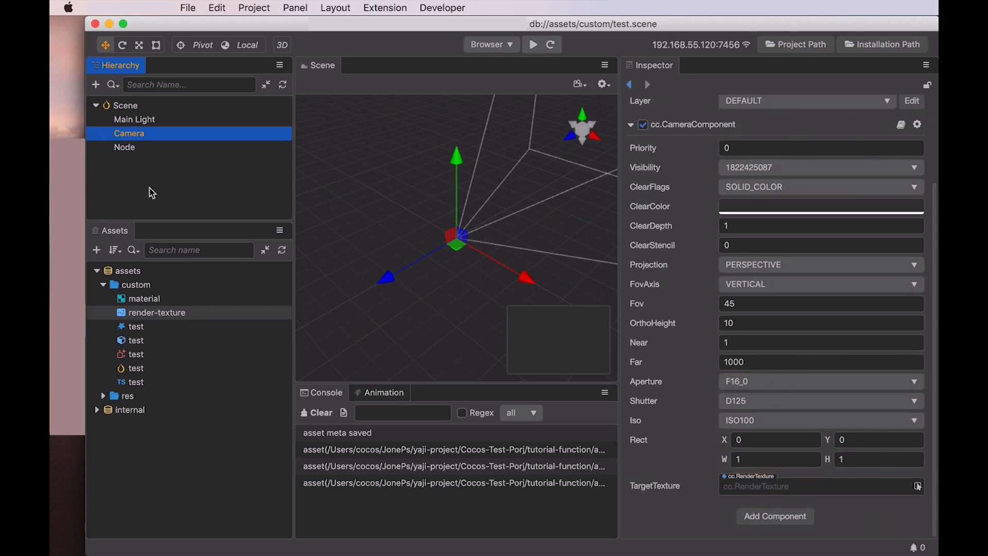
{"action": "right_click", "coordinate": [141, 169]}
{"action": "mouse_move", "coordinate": [196, 176]}
{"action": "mouse_move", "coordinate": [254, 220]}
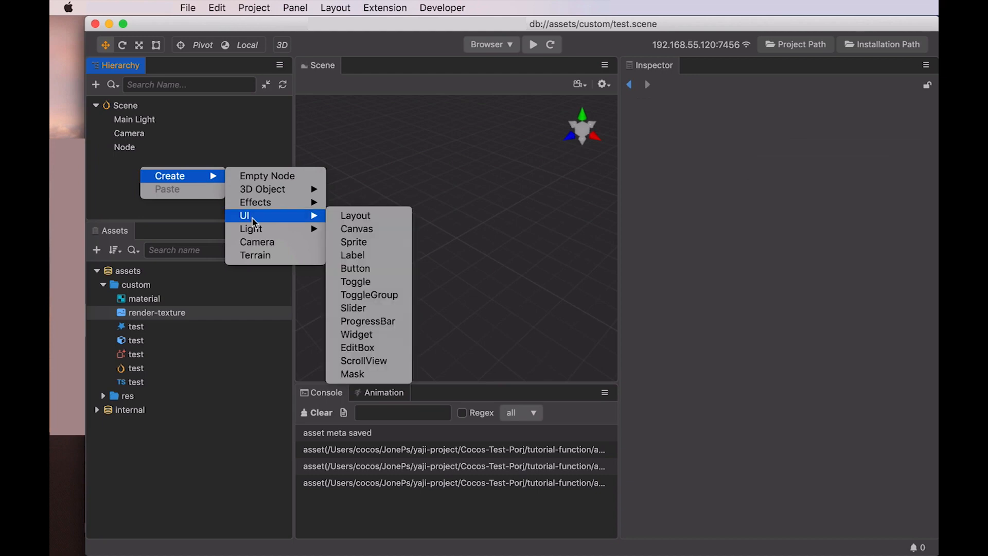
{"action": "left_click", "coordinate": [357, 229]}
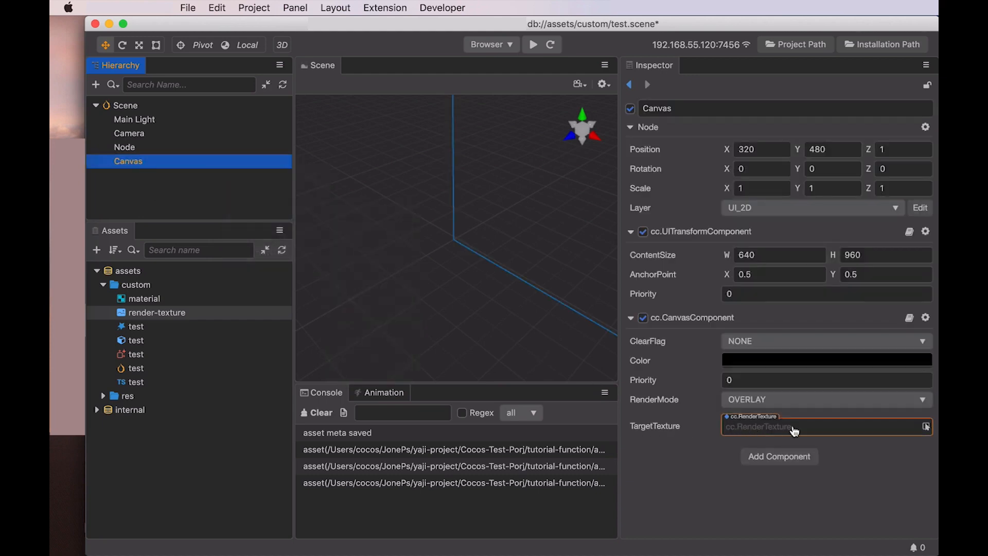
{"action": "left_click", "coordinate": [159, 315]}
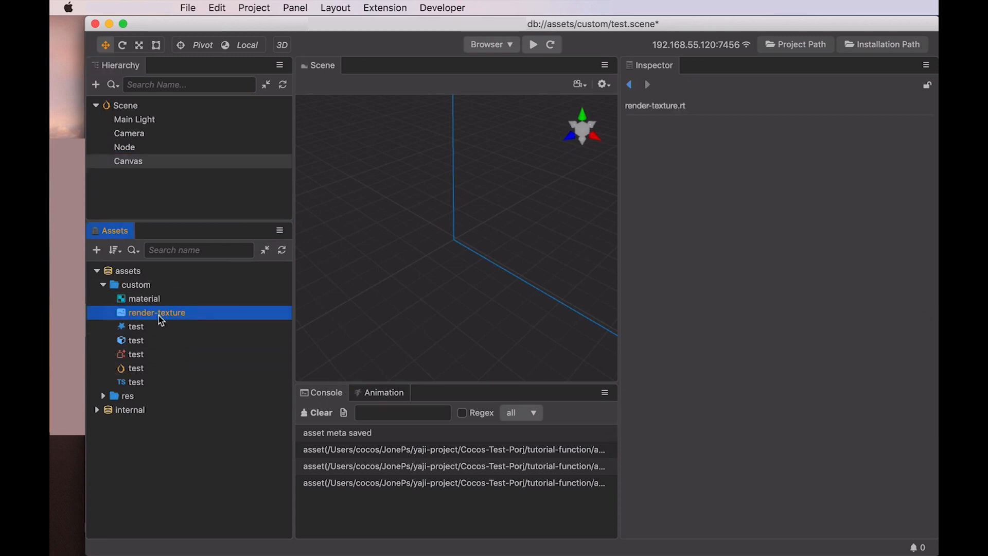
Review the render texture's depth format and size properties, and the asset types that can be created in the custom folder.
{"action": "left_click", "coordinate": [738, 170]}
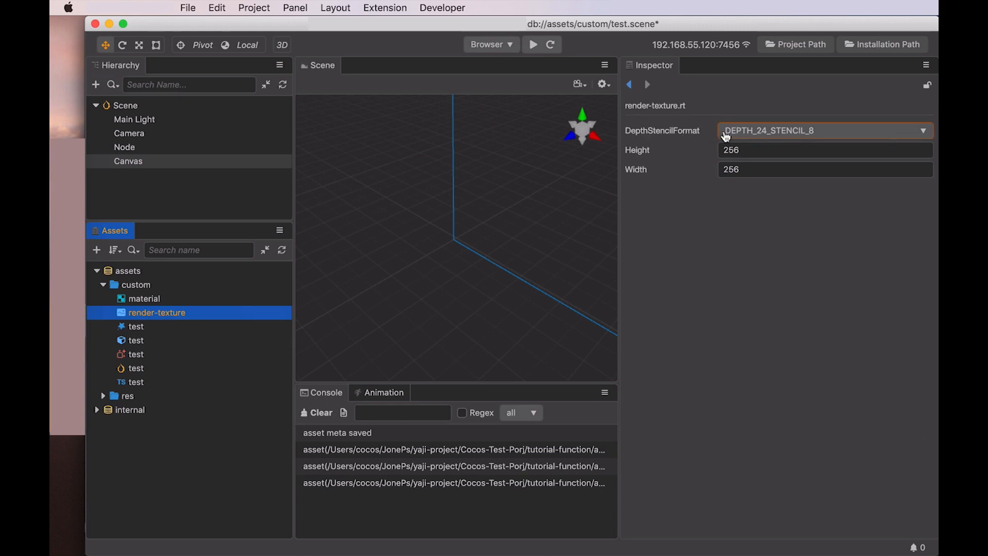
{"action": "left_click", "coordinate": [683, 342]}
{"action": "left_click", "coordinate": [149, 285]}
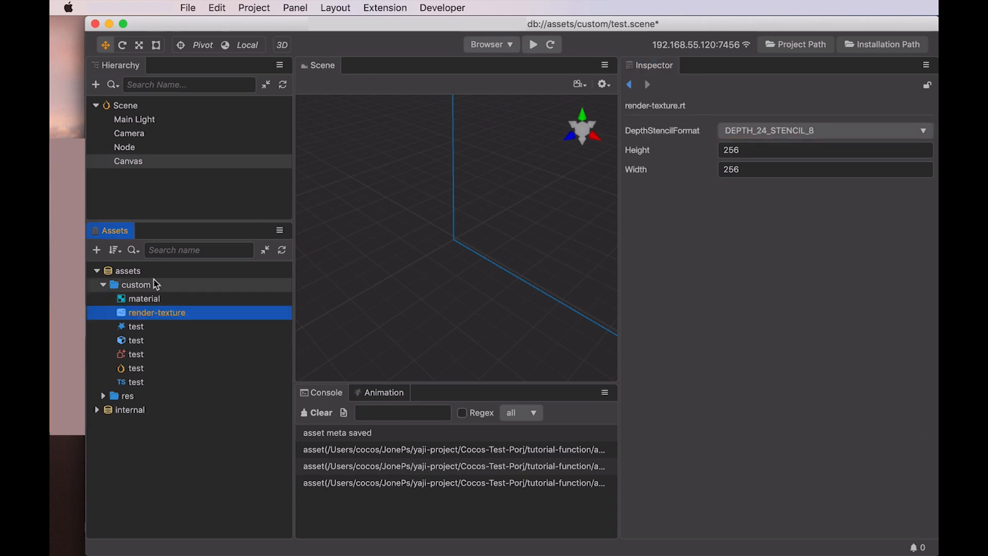
{"action": "right_click", "coordinate": [149, 287]}
{"action": "mouse_move", "coordinate": [257, 290]}
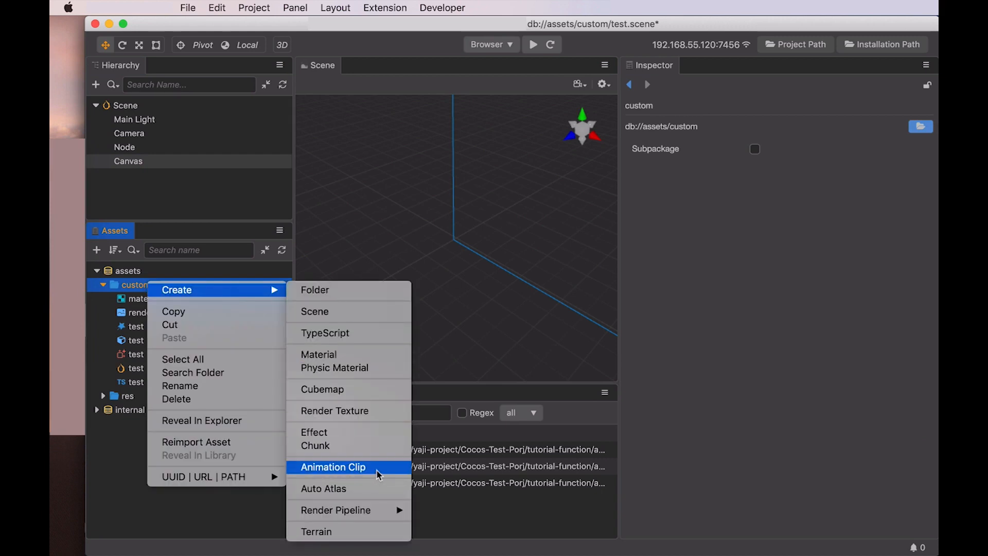
{"action": "left_click", "coordinate": [151, 201]}
Delete the Canvas node from the scene.
{"action": "left_click", "coordinate": [140, 163]}
{"action": "right_click", "coordinate": [140, 162]}
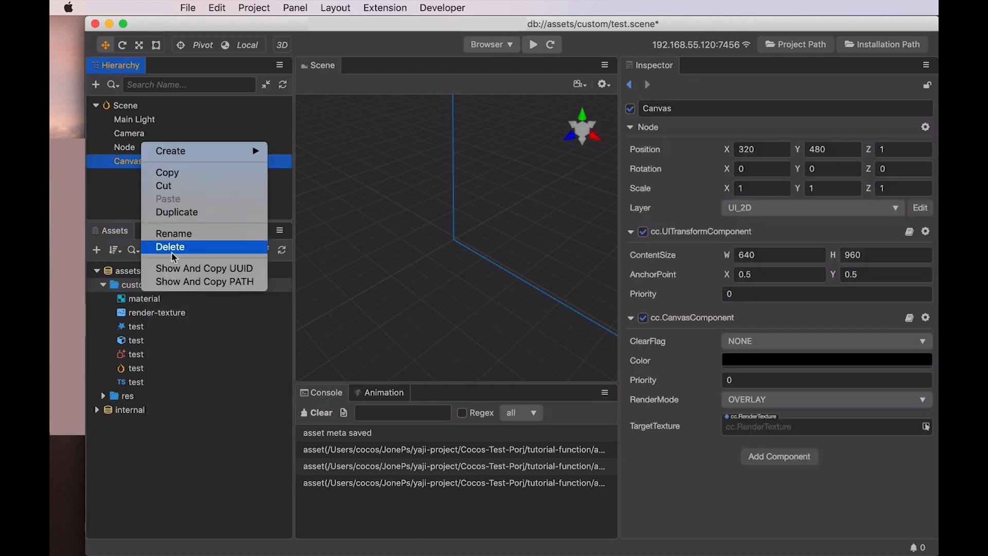
{"action": "left_click", "coordinate": [170, 248]}
Add an Animation Component to the node named Node.
{"action": "left_click", "coordinate": [140, 148]}
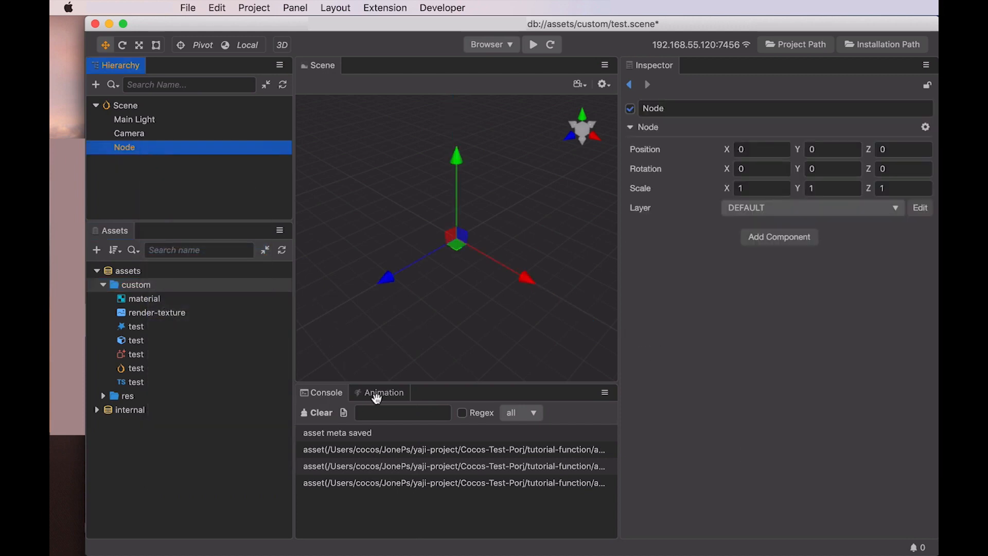
{"action": "left_click", "coordinate": [395, 394]}
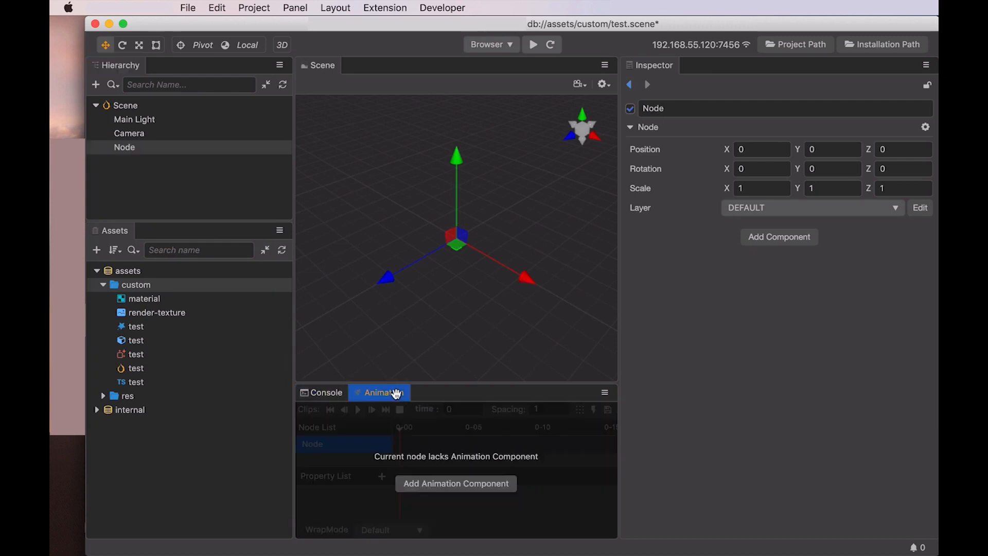
{"action": "left_click", "coordinate": [458, 484]}
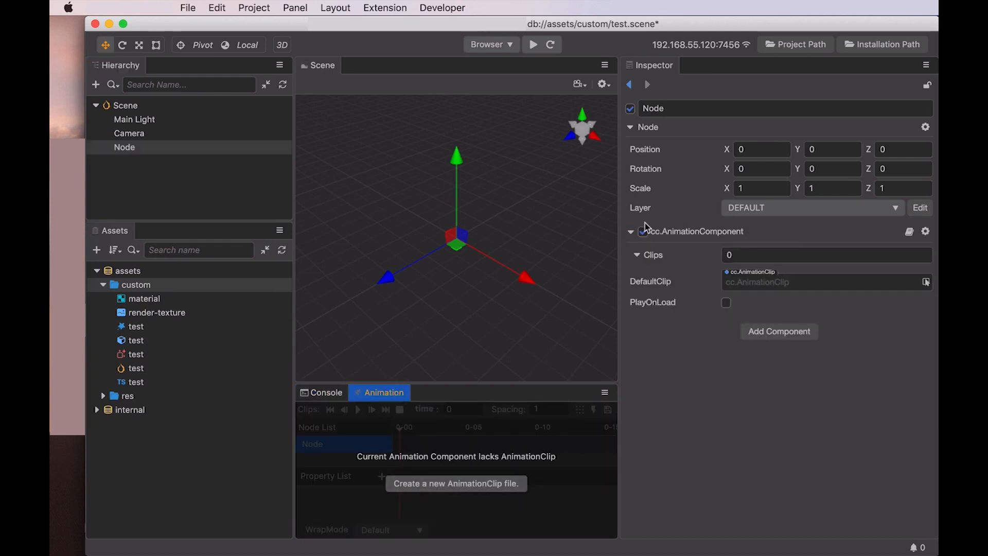
Create a new animation clip for Node, saved as test.anim in the assets folder.
{"action": "left_click", "coordinate": [486, 486]}
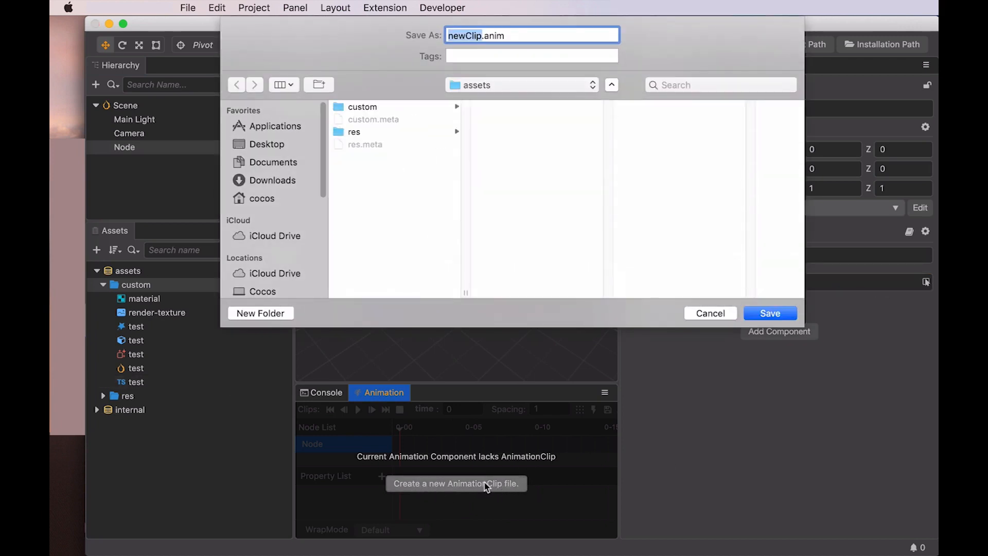
{"action": "key", "text": "BackSpace"}
{"action": "type", "text": "test"}
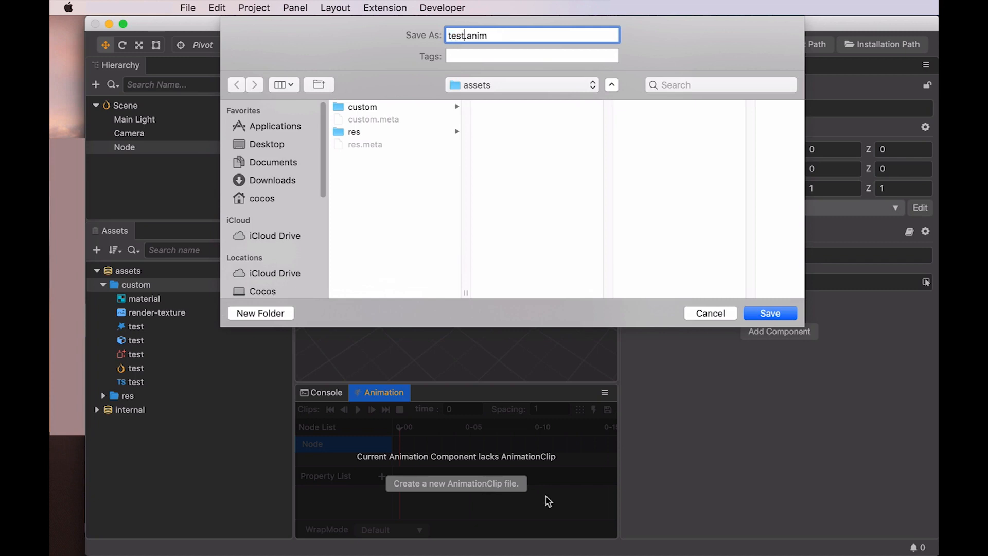
{"action": "left_click", "coordinate": [767, 313]}
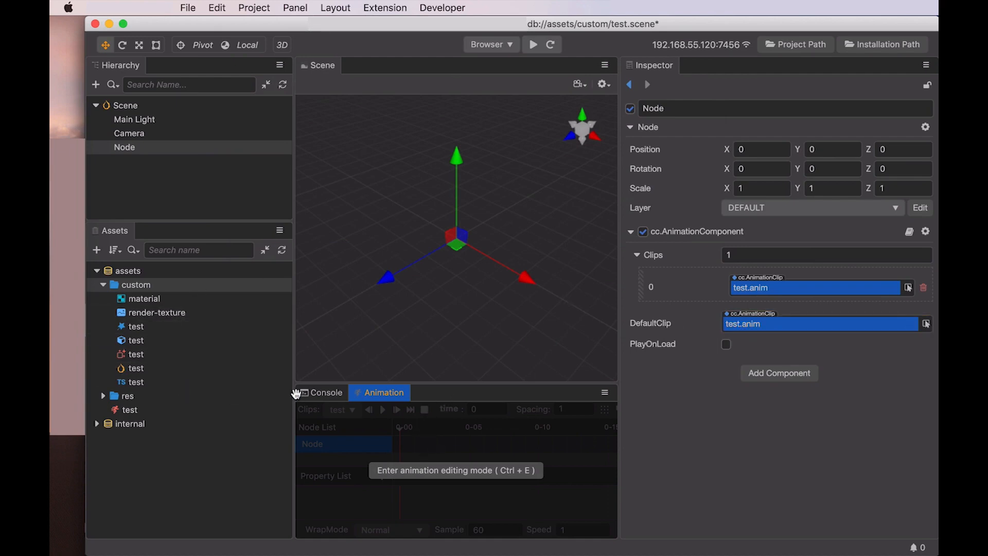
Widen the animation editor area, and enter animation editing mode for the test clip and exit it again.
{"action": "left_click_drag", "start_coordinate": [293, 394], "coordinate": [257, 394]}
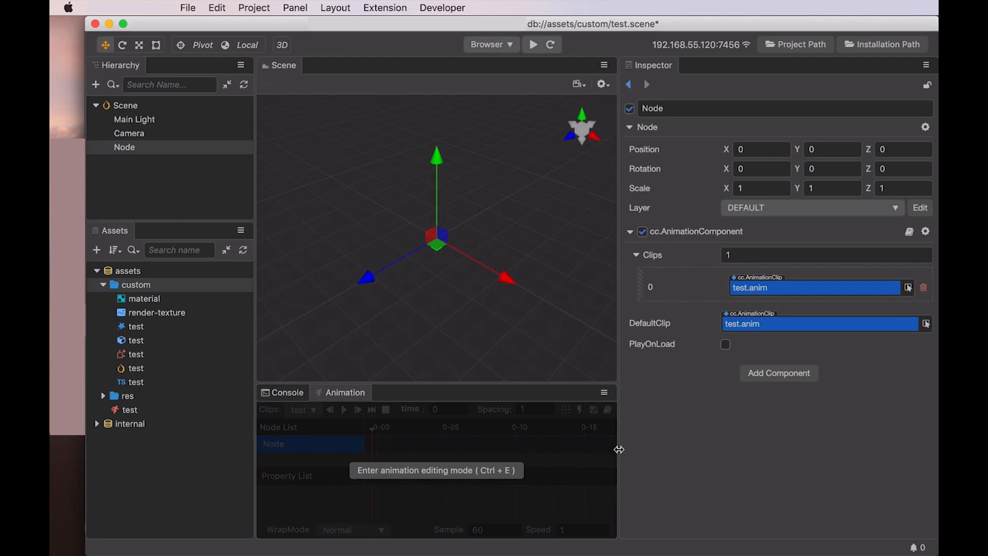
{"action": "left_click_drag", "start_coordinate": [620, 449], "coordinate": [654, 450]}
{"action": "left_click", "coordinate": [470, 470]}
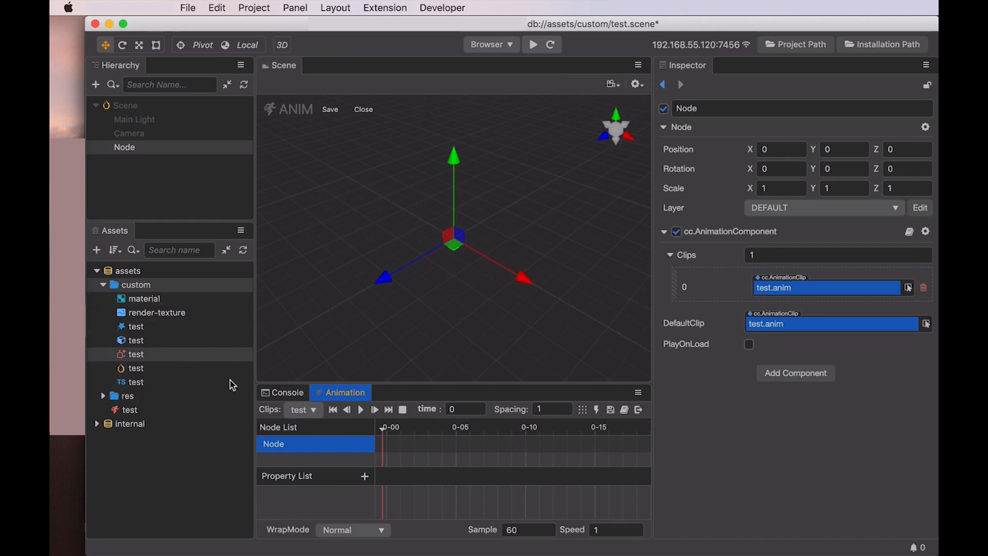
{"action": "left_click", "coordinate": [639, 411]}
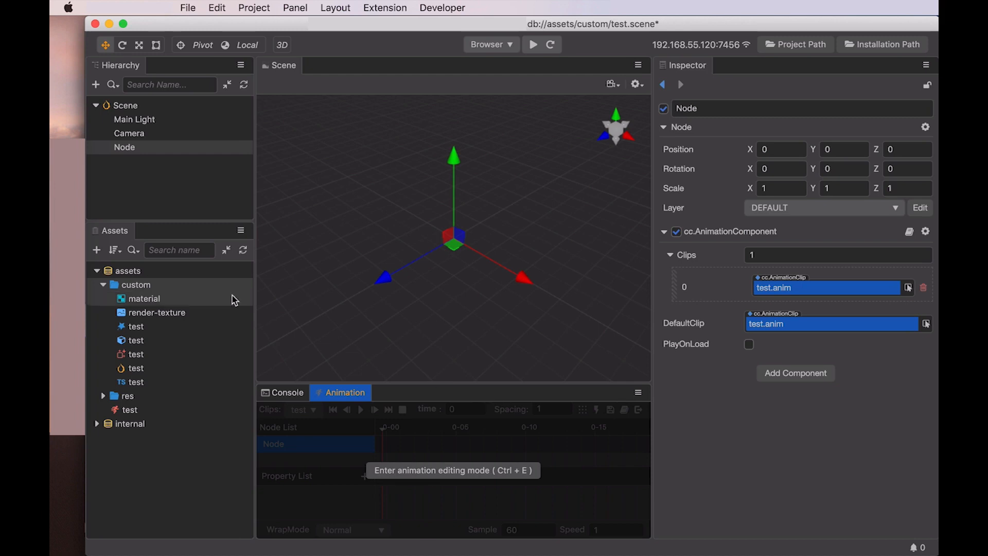
{"action": "right_click", "coordinate": [148, 285]}
{"action": "mouse_move", "coordinate": [224, 296]}
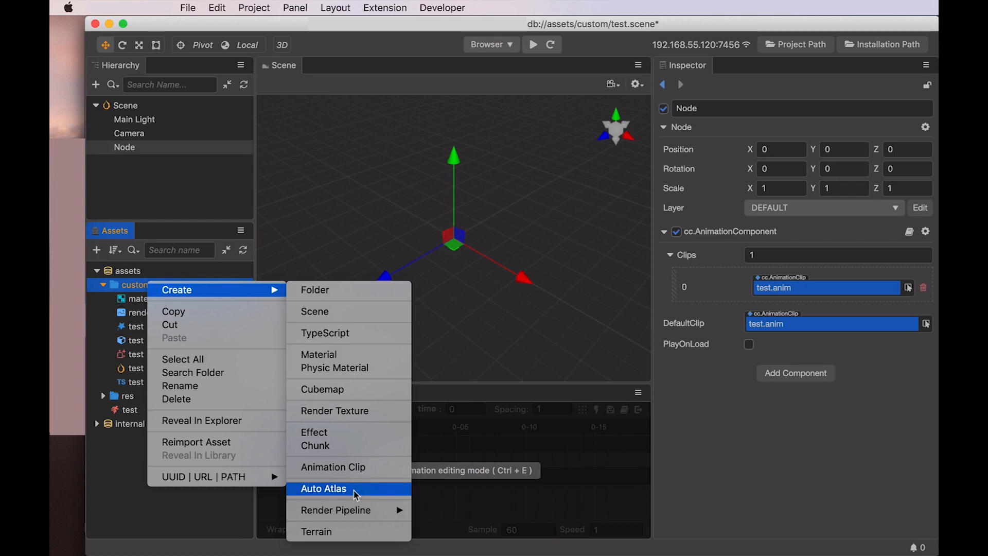
{"action": "left_click", "coordinate": [467, 407]}
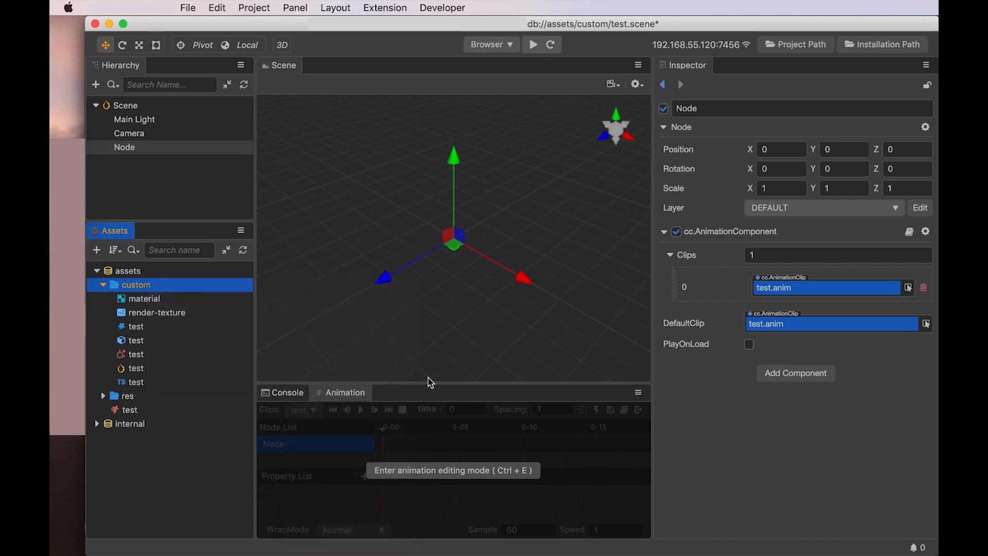
Collapse the custom folder and create an auto atlas named test in the res/texture folder.
{"action": "left_click", "coordinate": [103, 286]}
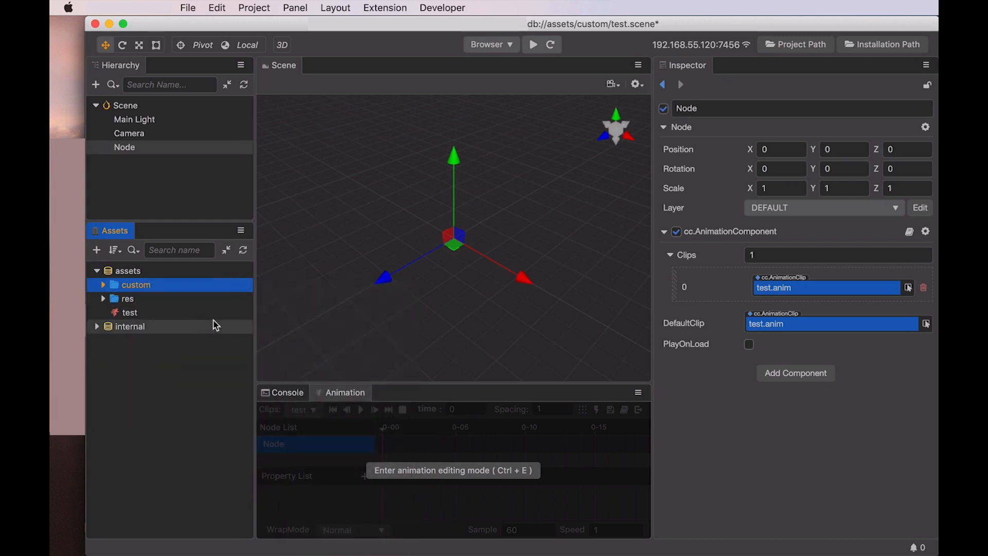
{"action": "left_click", "coordinate": [103, 300]}
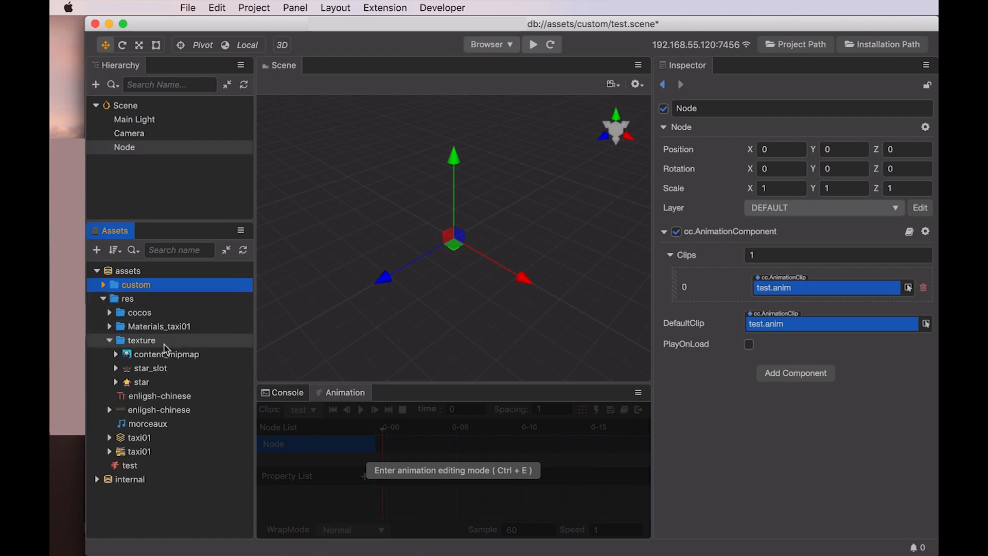
{"action": "left_click", "coordinate": [143, 344]}
{"action": "right_click", "coordinate": [155, 342]}
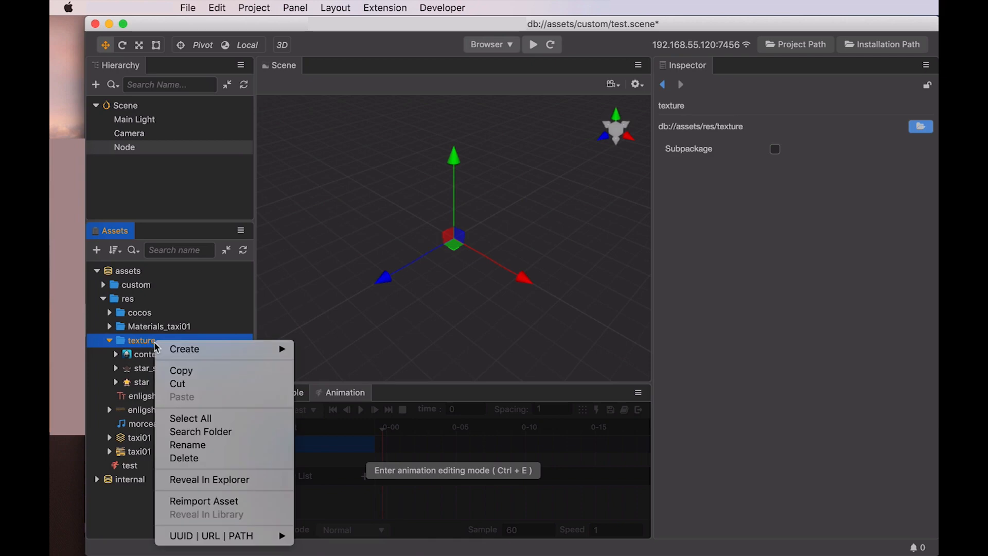
{"action": "mouse_move", "coordinate": [175, 350]}
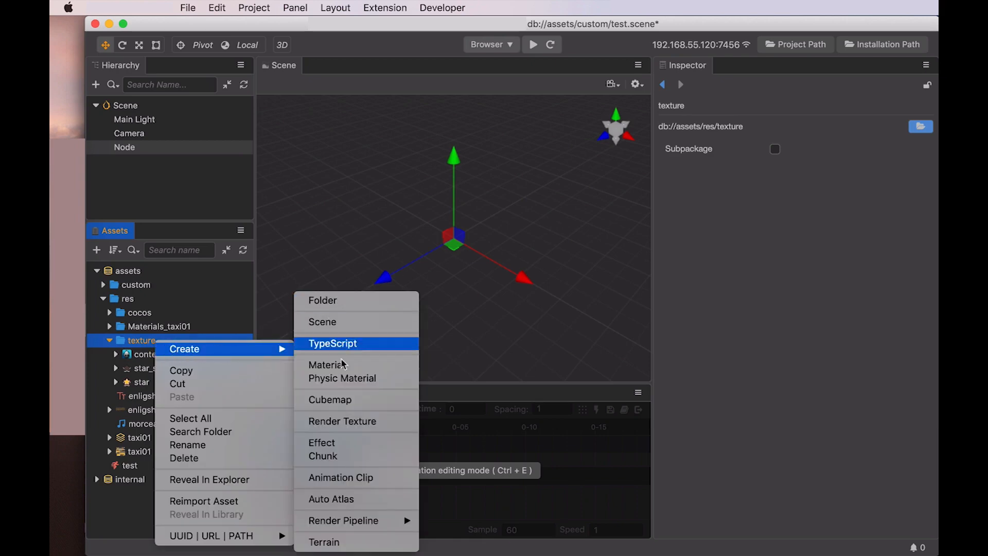
{"action": "left_click", "coordinate": [331, 499]}
{"action": "type", "text": "te"}
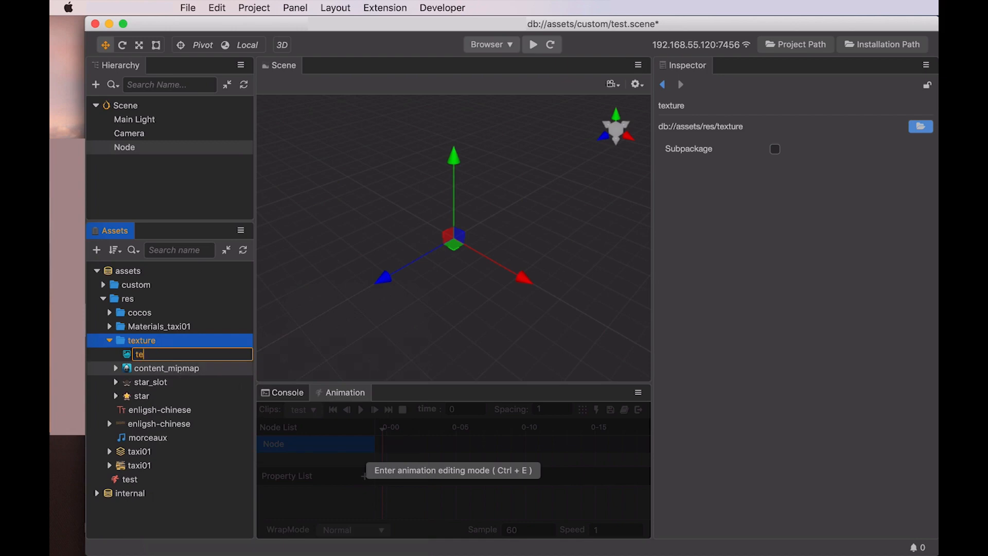
{"action": "type", "text": "st"}
{"action": "key", "text": "Return"}
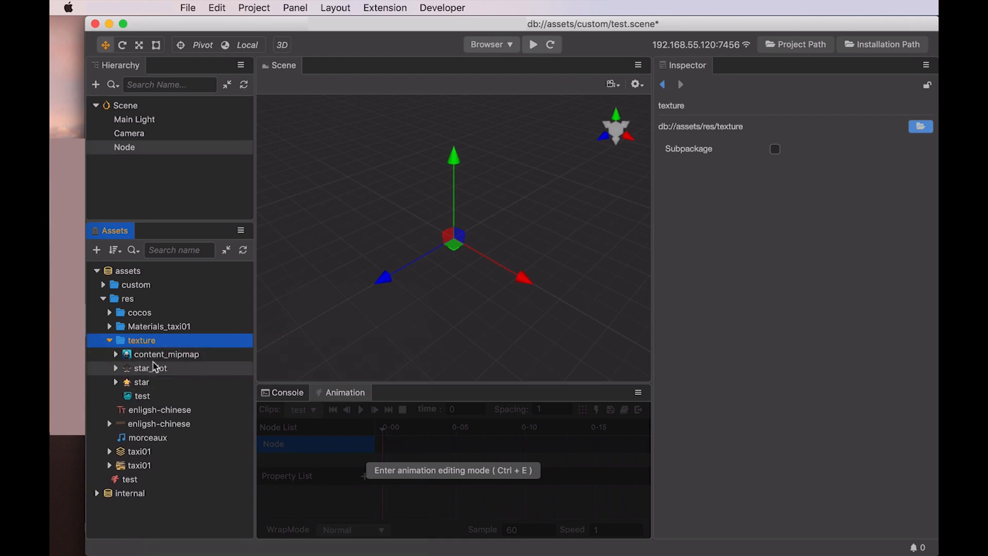
Review the properties of the test auto atlas and request a preview of its packed textures.
{"action": "left_click", "coordinate": [143, 396]}
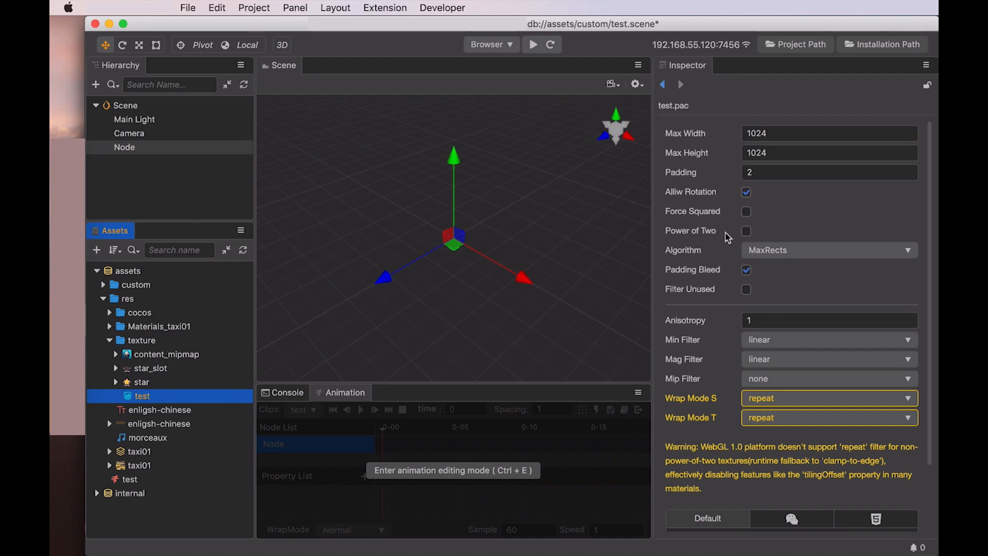
{"action": "scroll", "coordinate": [790, 283], "scroll_direction": "down", "scroll_amount": 3}
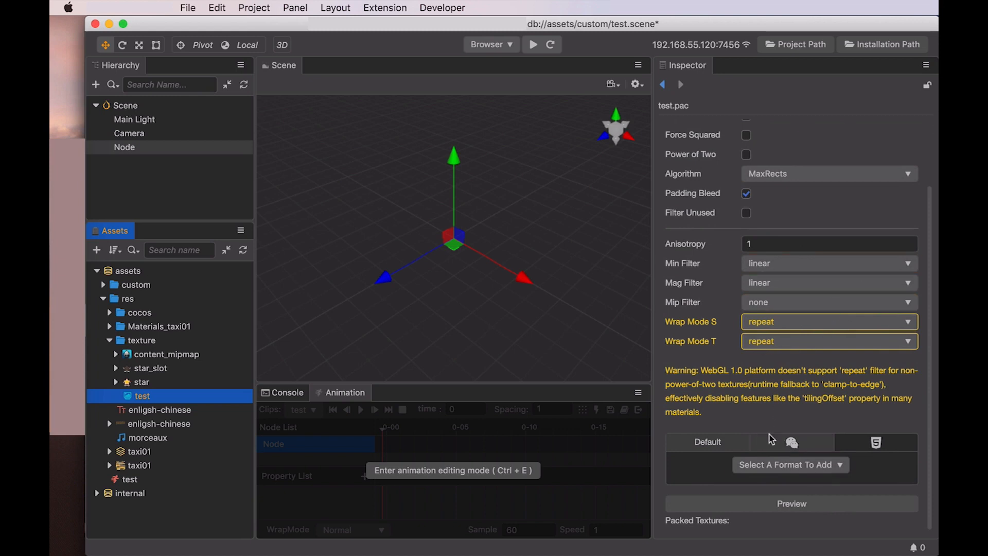
{"action": "left_click", "coordinate": [794, 504]}
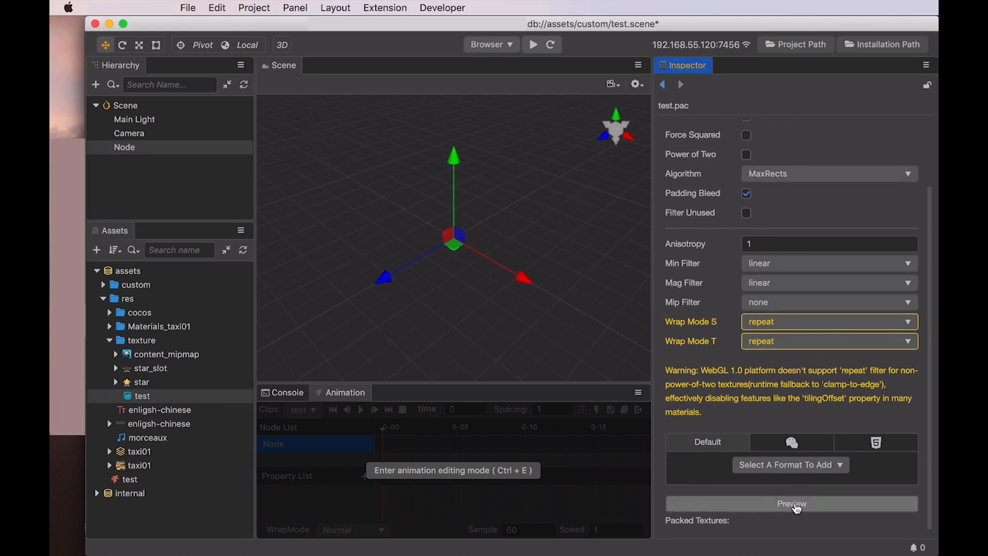
{"action": "scroll", "coordinate": [796, 507], "scroll_direction": "up", "scroll_amount": 5}
{"action": "scroll", "coordinate": [734, 470], "scroll_direction": "down", "scroll_amount": 5}
Inspect the content_mipmap, star_slot and star images in the texture folder, and check the test auto atlas and its preview option again.
{"action": "left_click", "coordinate": [164, 354]}
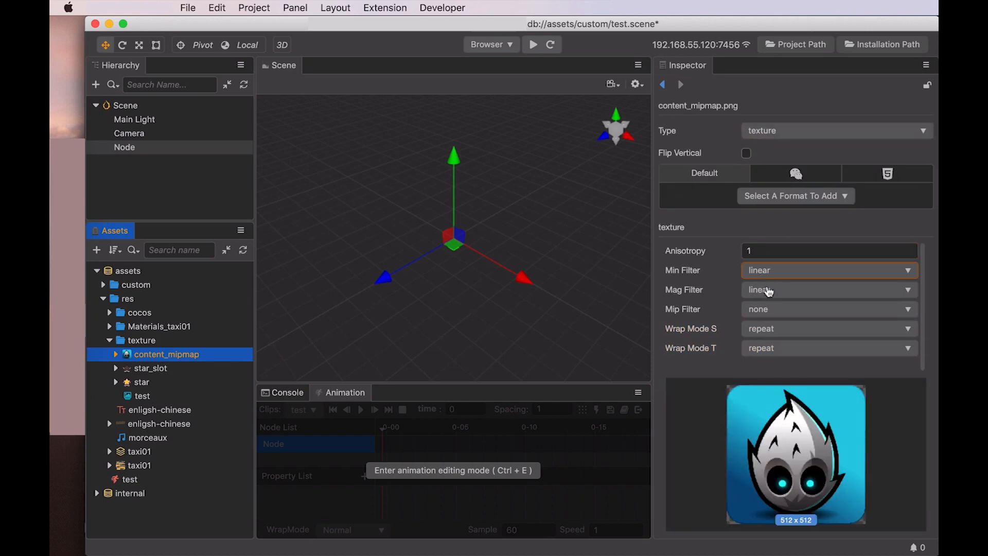
{"action": "left_click", "coordinate": [170, 368]}
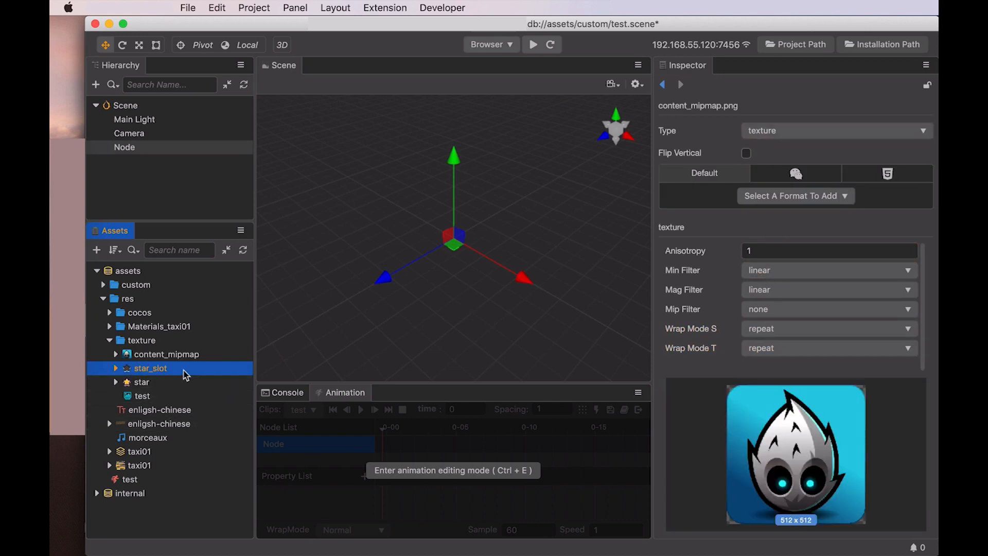
{"action": "left_click", "coordinate": [181, 381]}
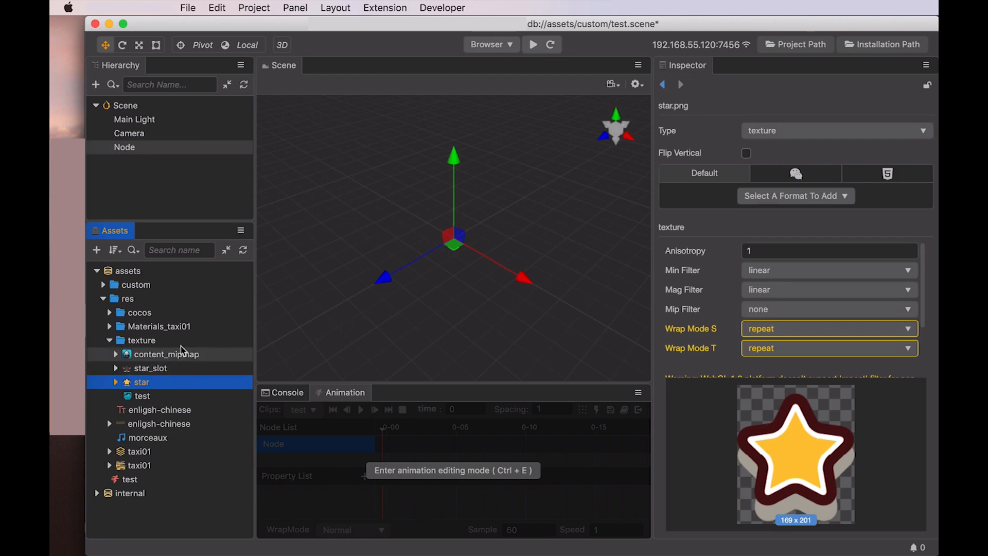
{"action": "left_click", "coordinate": [151, 395]}
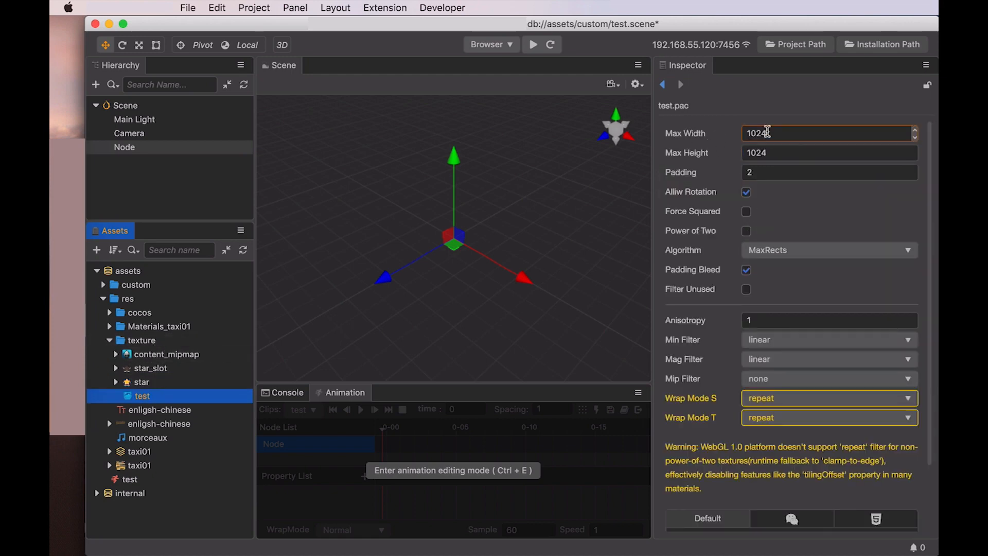
{"action": "scroll", "coordinate": [848, 502], "scroll_direction": "down", "scroll_amount": 3}
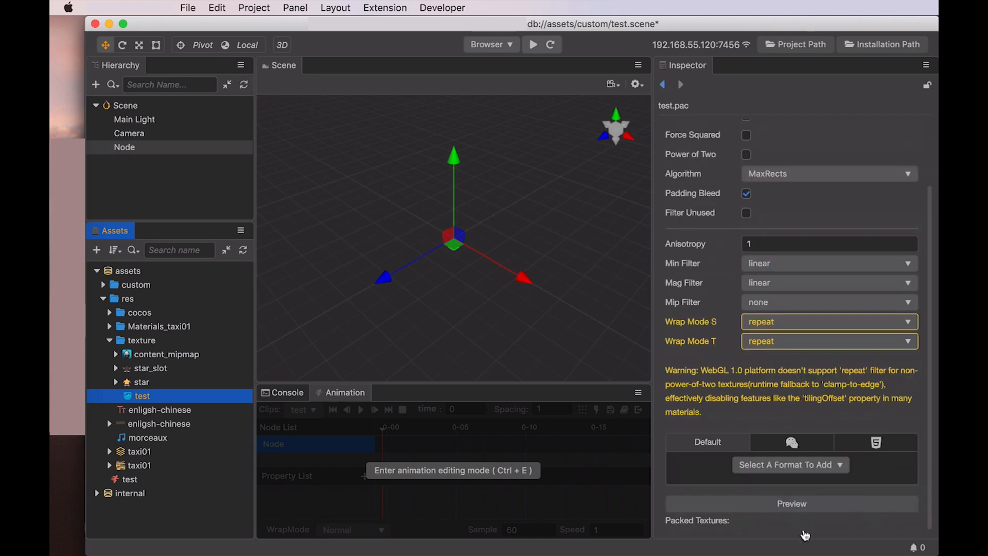
{"action": "left_click", "coordinate": [800, 512]}
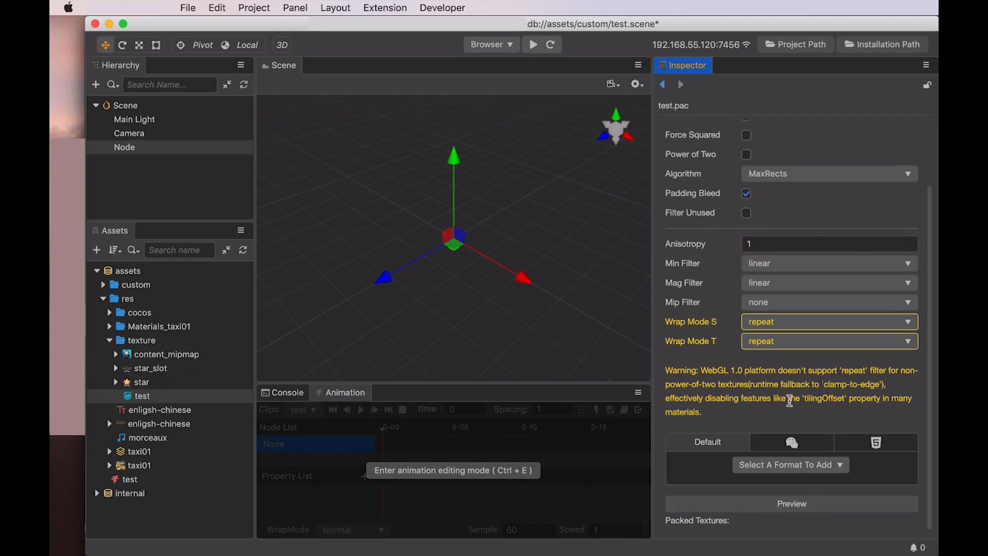
{"action": "scroll", "coordinate": [787, 391], "scroll_direction": "up", "scroll_amount": 3}
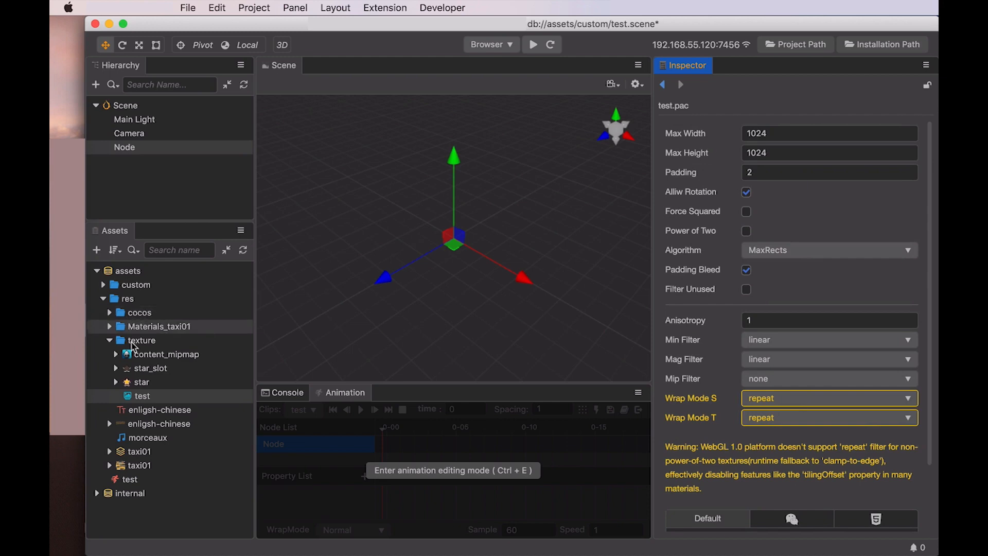
Collapse the res folder and review the Render Pipeline and Terrain options among the asset types creatable in the custom folder.
{"action": "left_click", "coordinate": [103, 300]}
{"action": "right_click", "coordinate": [136, 285]}
{"action": "mouse_move", "coordinate": [257, 290]}
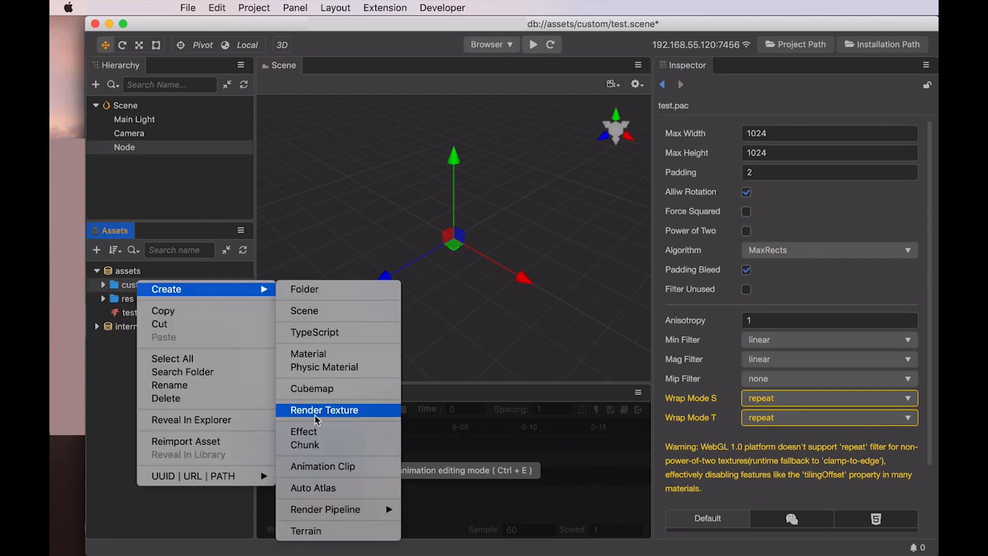
{"action": "mouse_move", "coordinate": [313, 515]}
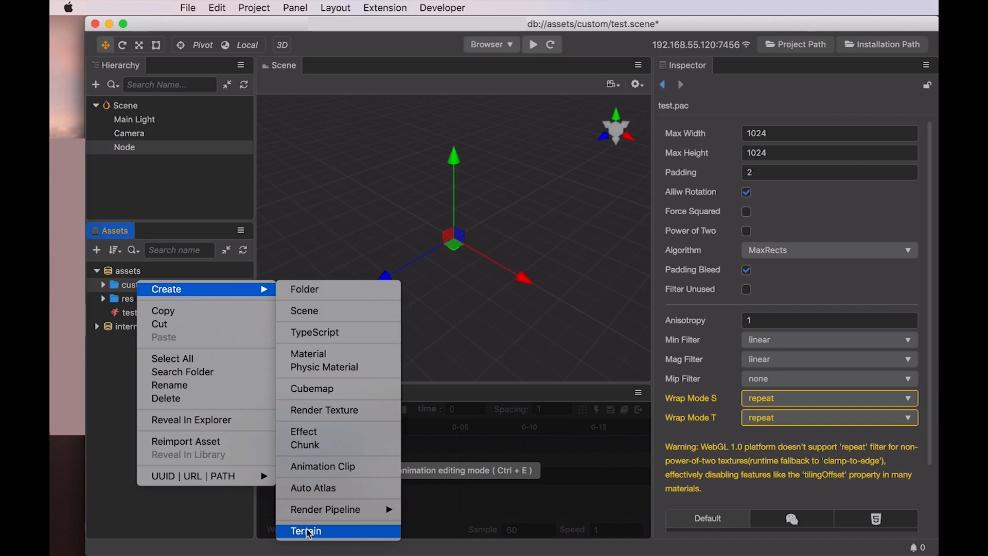
{"action": "left_click", "coordinate": [155, 190]}
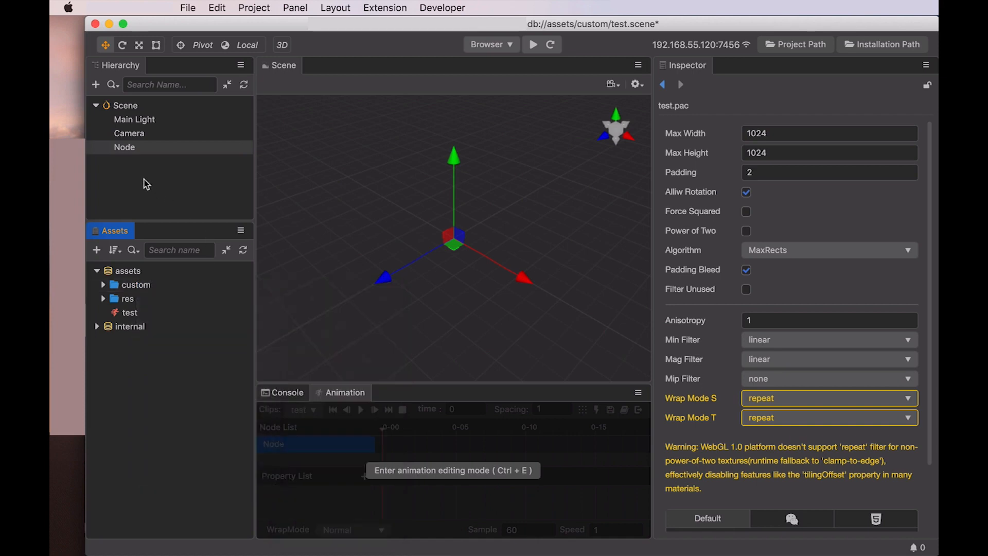
Delete the node named Node and add a Terrain object to the scene.
{"action": "right_click", "coordinate": [124, 149]}
{"action": "left_click", "coordinate": [156, 238]}
{"action": "right_click", "coordinate": [126, 138]}
{"action": "mouse_move", "coordinate": [175, 144]}
{"action": "left_click", "coordinate": [237, 222]}
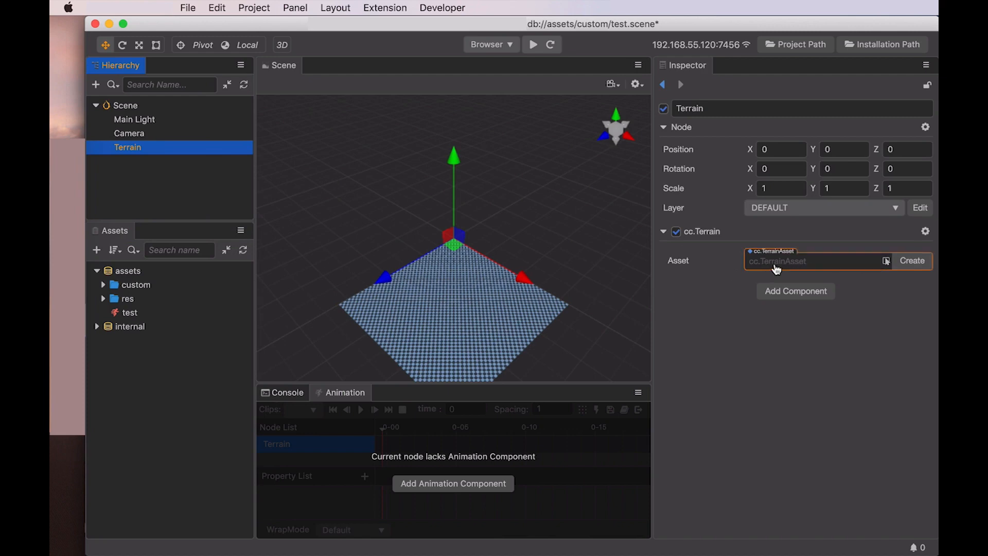
Create a terrain asset named test.terrain in the assets folder for the Terrain node and select the new asset.
{"action": "left_click", "coordinate": [916, 265]}
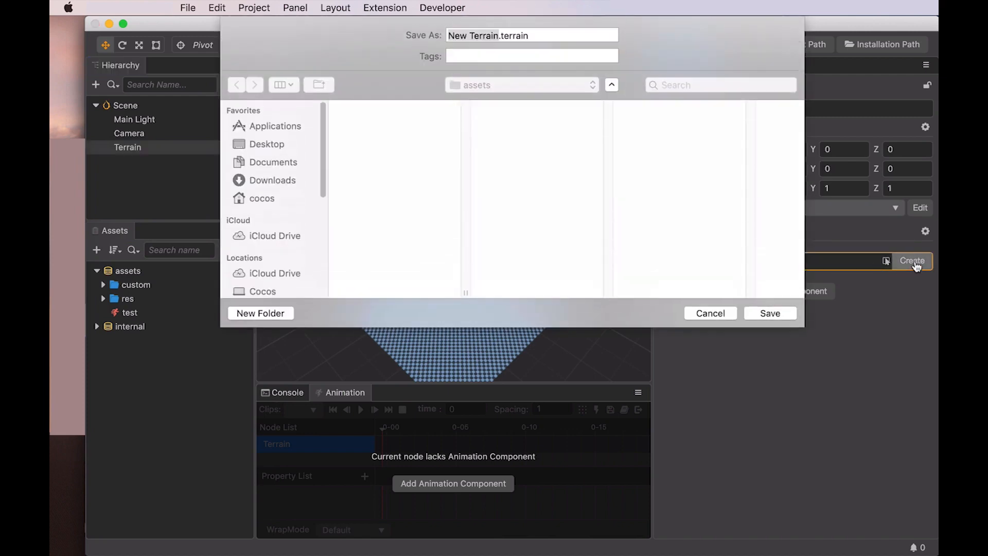
{"action": "type", "text": "test"}
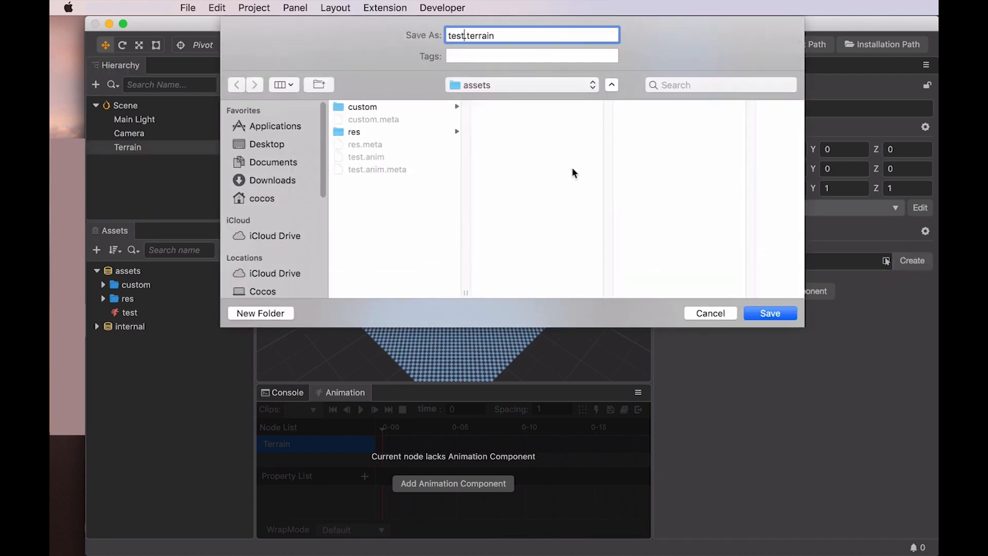
{"action": "left_click", "coordinate": [786, 317]}
{"action": "left_click", "coordinate": [138, 494]}
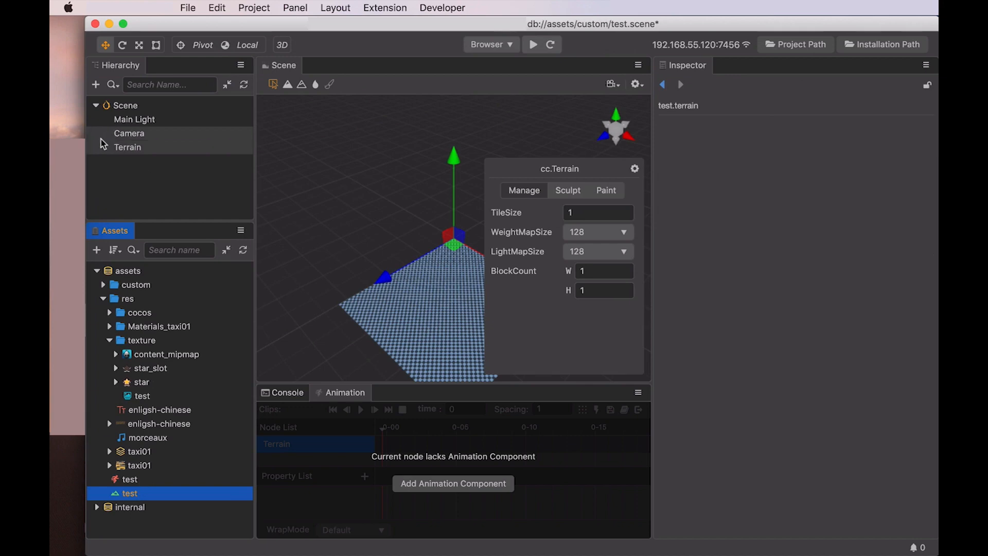
Select the Terrain node and examine its assigned asset and its surface up close in the scene.
{"action": "left_click", "coordinate": [128, 149]}
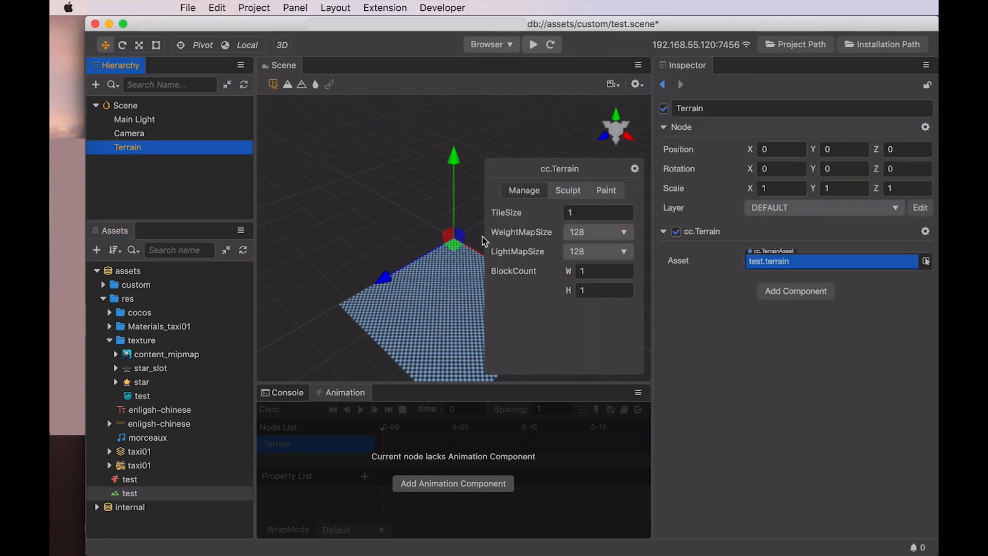
{"action": "left_click", "coordinate": [395, 244]}
{"action": "key", "text": "f"}
{"action": "scroll", "coordinate": [409, 252], "scroll_direction": "up", "scroll_amount": 3}
{"action": "right_click_drag", "start_coordinate": [410, 252], "coordinate": [381, 269]}
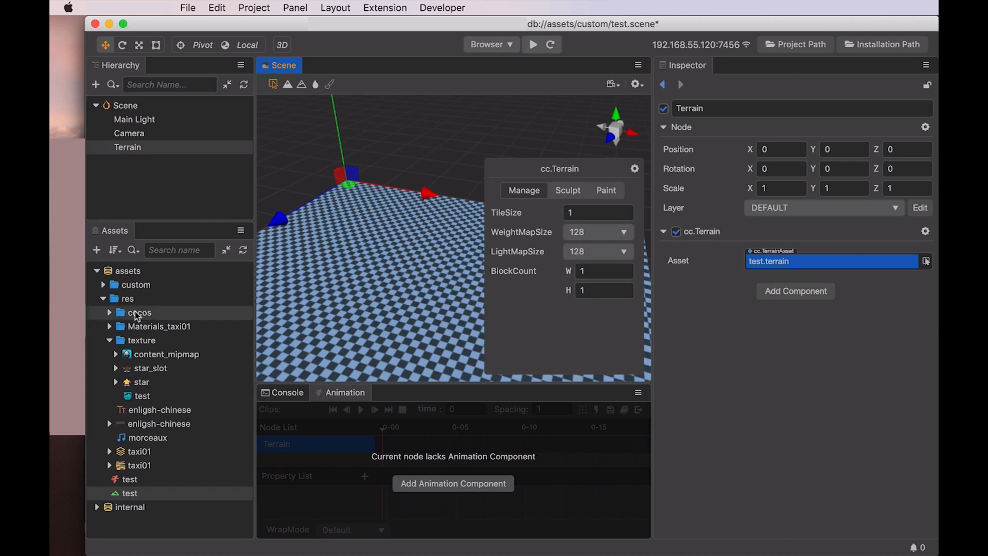
Collapse the res folder and review the asset types that can be created in the assets folder.
{"action": "left_click", "coordinate": [103, 298]}
{"action": "right_click", "coordinate": [137, 271]}
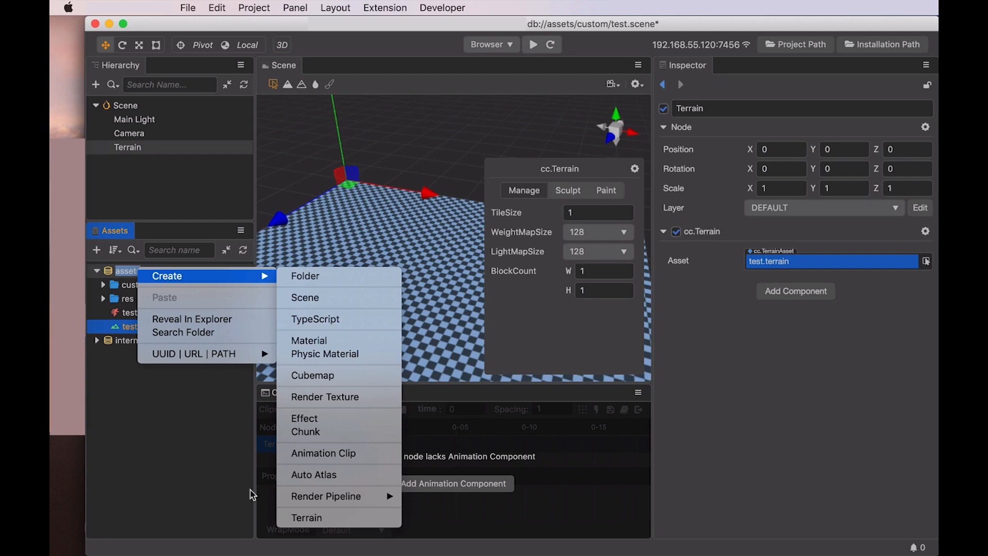
{"action": "left_click", "coordinate": [234, 471]}
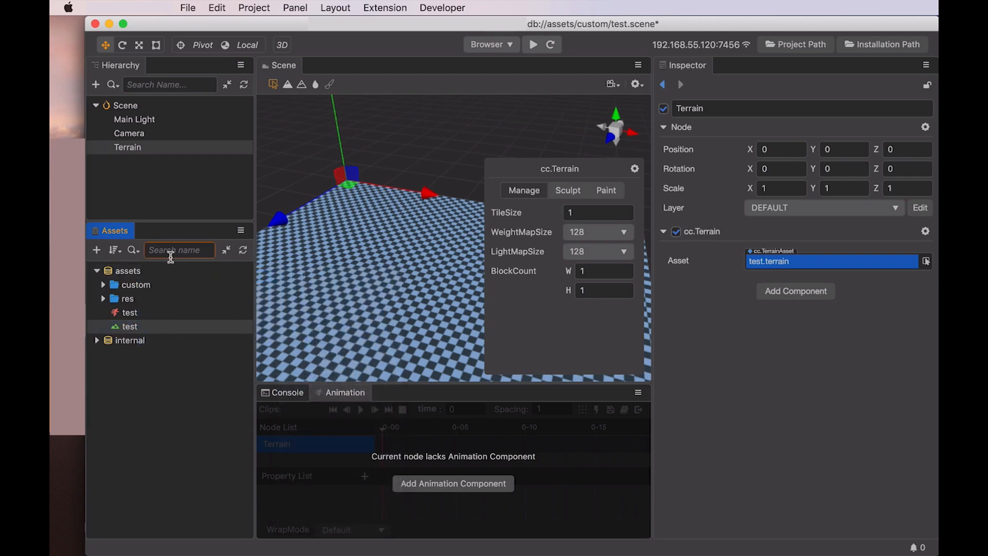
{"action": "left_click", "coordinate": [97, 254]}
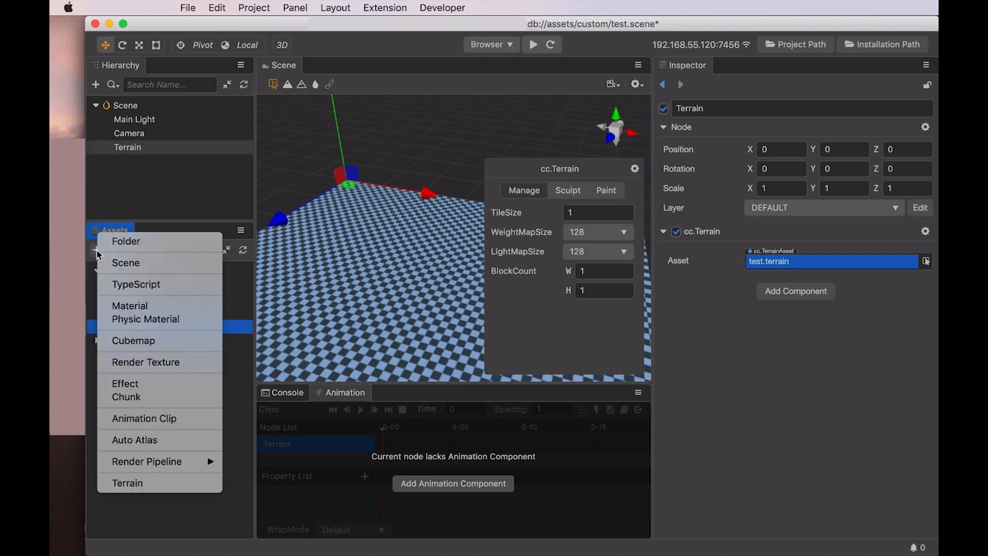
{"action": "left_click", "coordinate": [166, 224]}
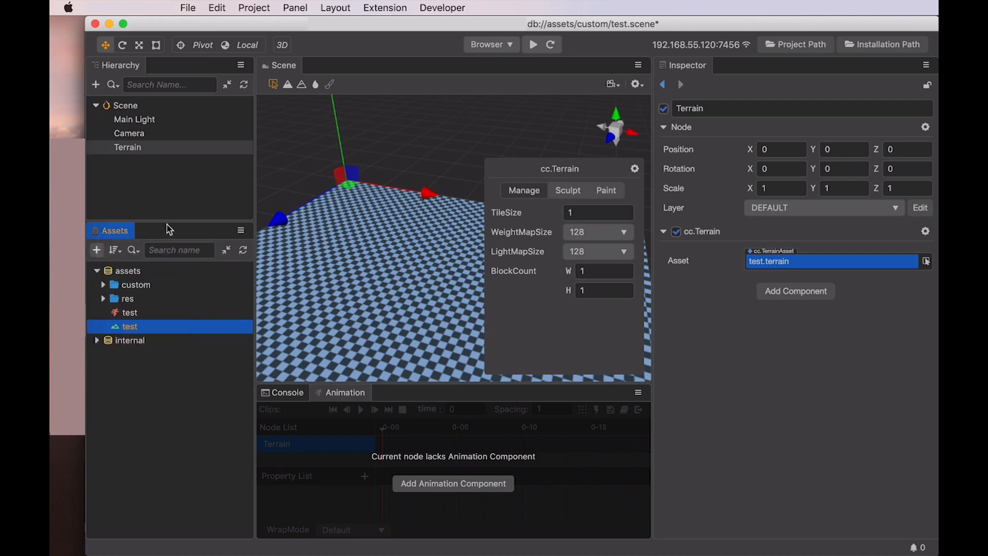
Review the sorting options and the search modes available for the asset list.
{"action": "left_click", "coordinate": [115, 251]}
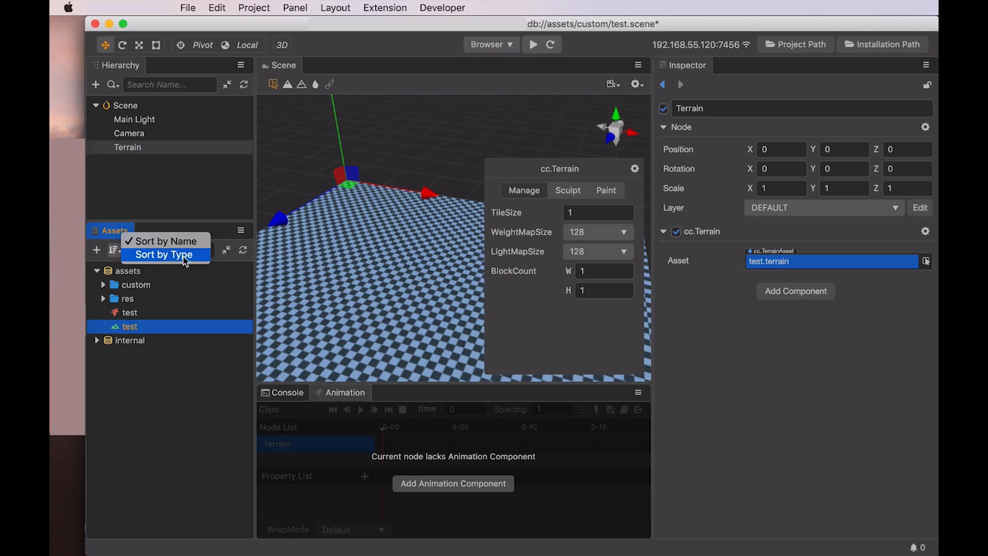
{"action": "left_click", "coordinate": [165, 369]}
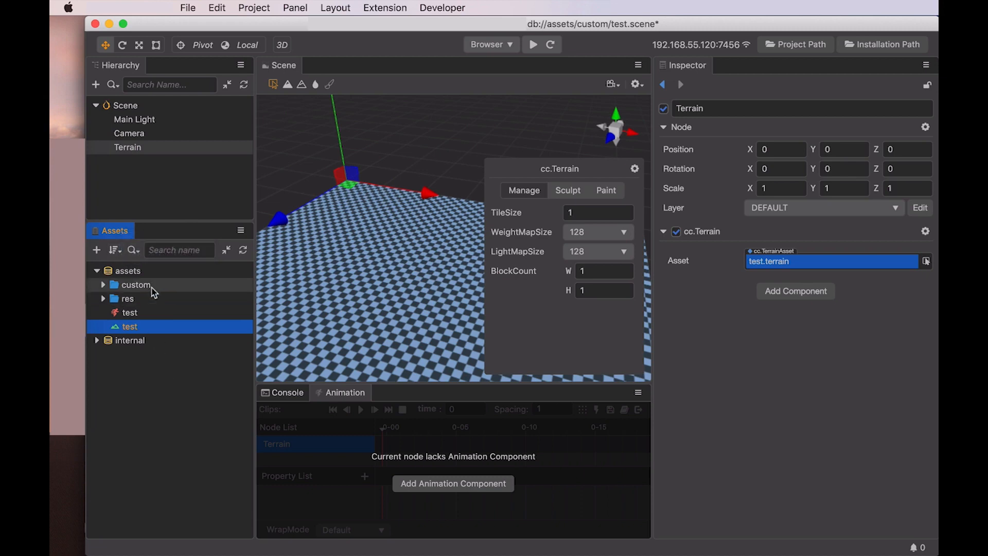
{"action": "left_click", "coordinate": [133, 251]}
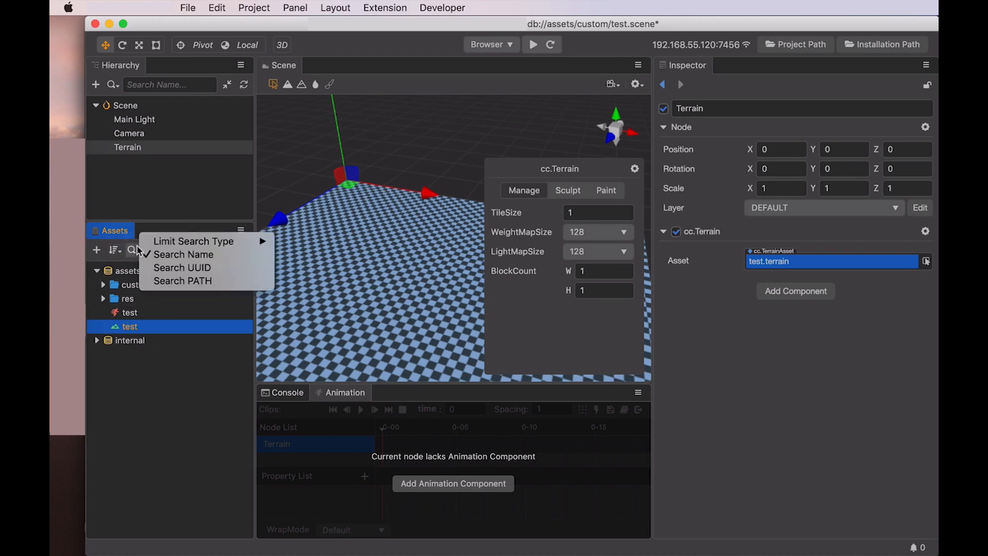
{"action": "mouse_move", "coordinate": [150, 246]}
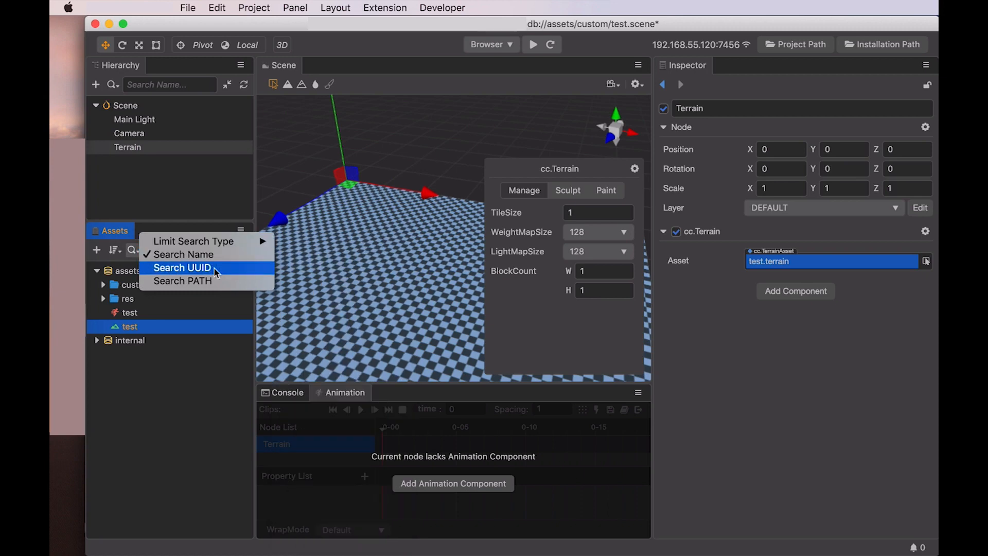
{"action": "left_click", "coordinate": [210, 282]}
Display the console, copy the test terrain asset's UUID, and highlight the UUID in the log.
{"action": "left_click", "coordinate": [281, 392]}
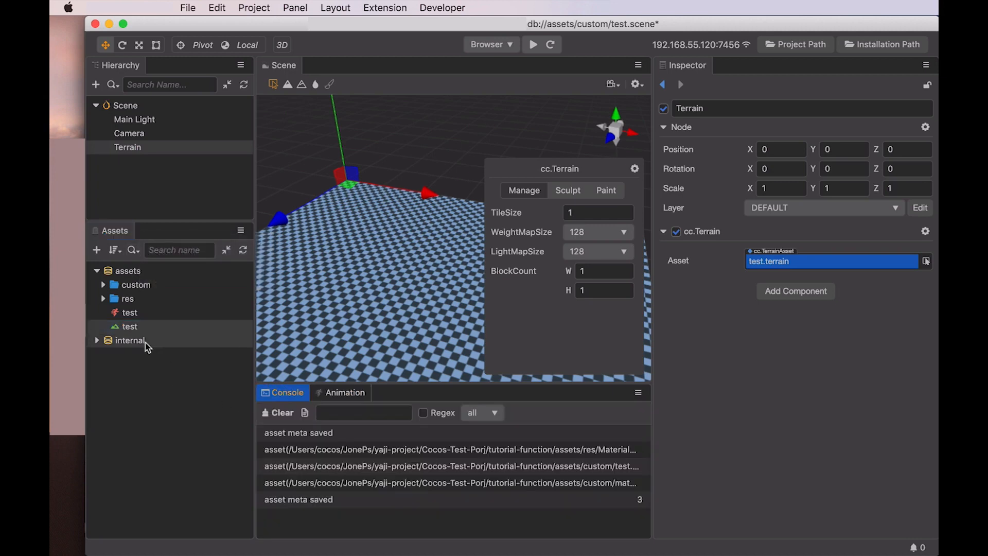
{"action": "left_click", "coordinate": [129, 326]}
{"action": "right_click", "coordinate": [131, 326]}
{"action": "mouse_move", "coordinate": [216, 520]}
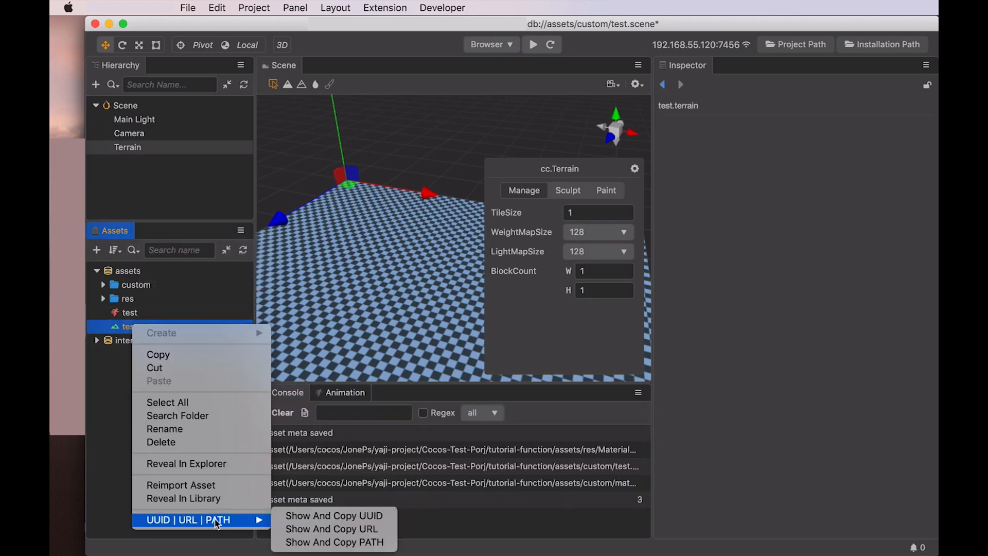
{"action": "left_click", "coordinate": [370, 521]}
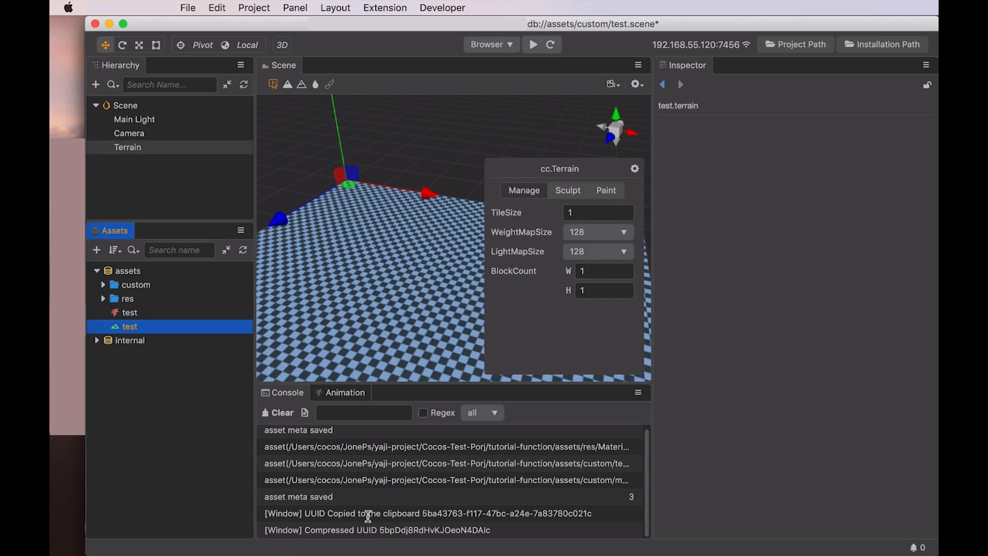
{"action": "left_click_drag", "start_coordinate": [422, 513], "coordinate": [585, 513]}
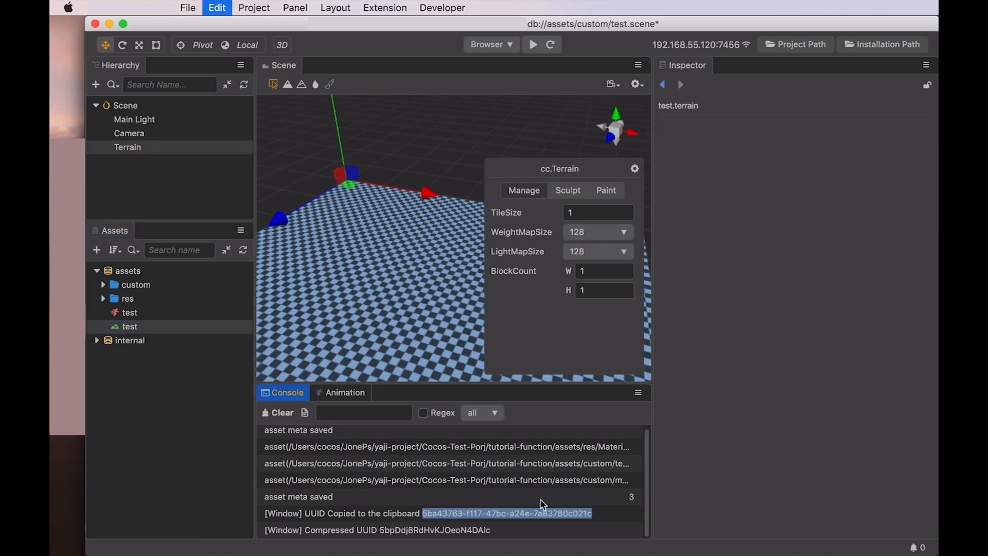
Search the assets by UUID with the copied value, clear the search, and restore the Search Name mode.
{"action": "left_click", "coordinate": [132, 250]}
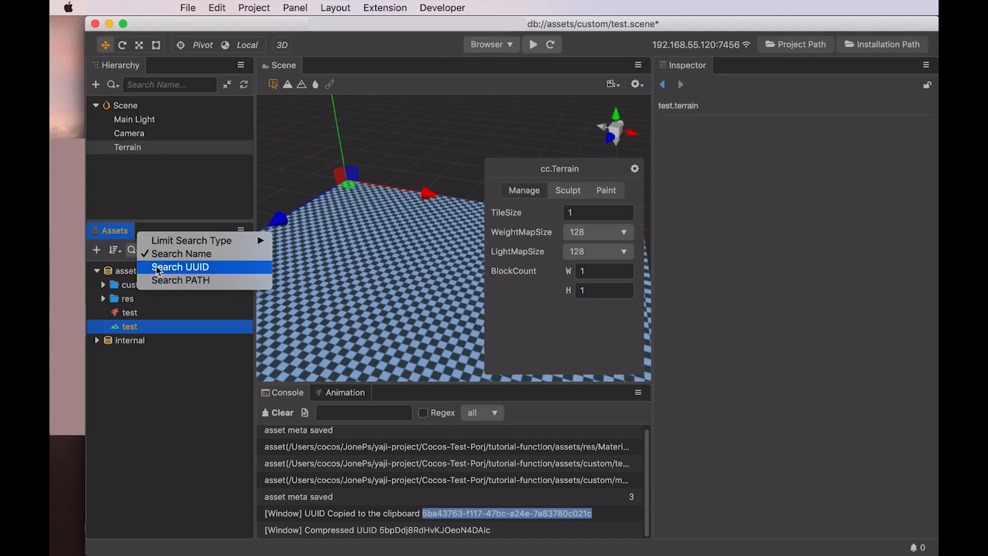
{"action": "left_click", "coordinate": [159, 267]}
{"action": "key", "text": "super+v"}
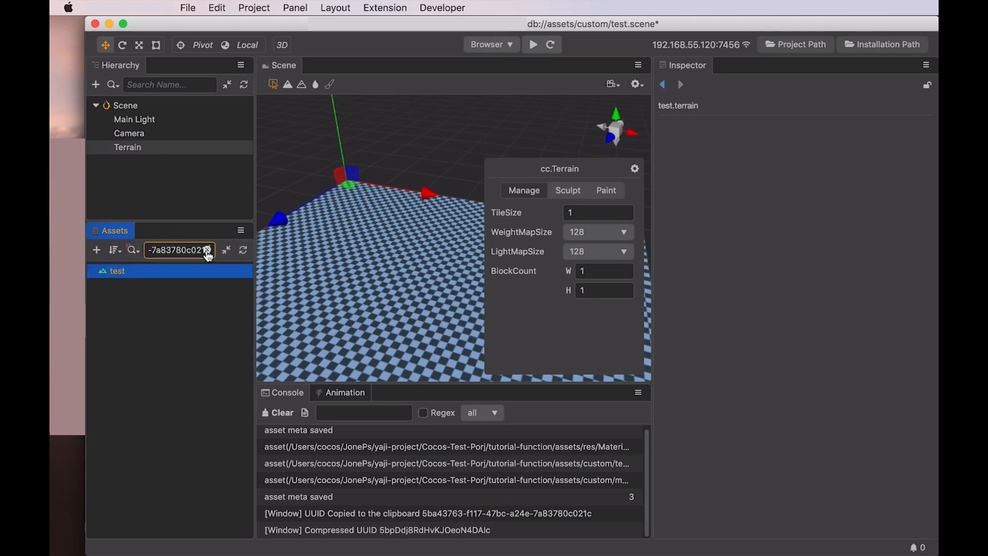
{"action": "left_click", "coordinate": [207, 251]}
{"action": "left_click", "coordinate": [132, 250]}
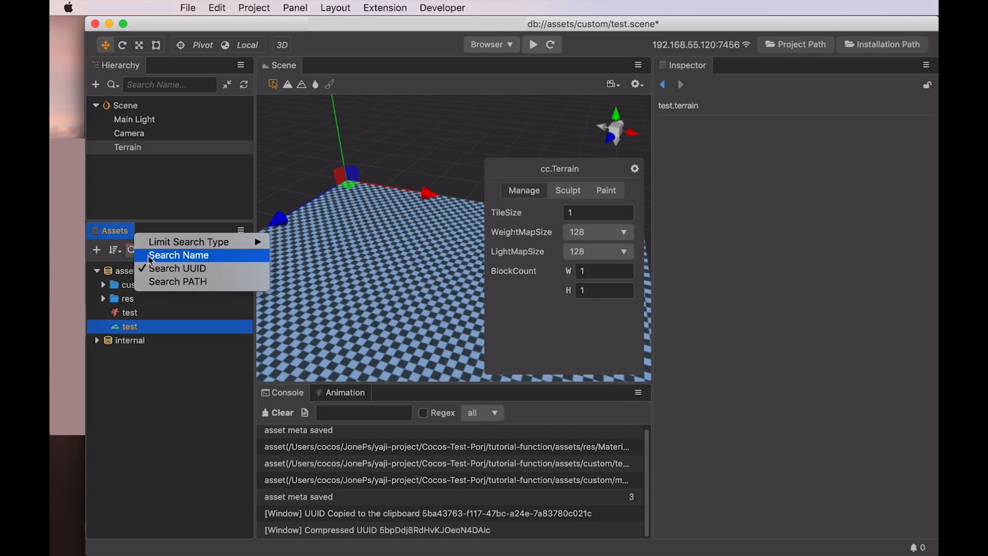
{"action": "left_click", "coordinate": [150, 257]}
Limit the asset search to the cc.AnimationClip type, then restore the limit to All.
{"action": "left_click", "coordinate": [132, 250]}
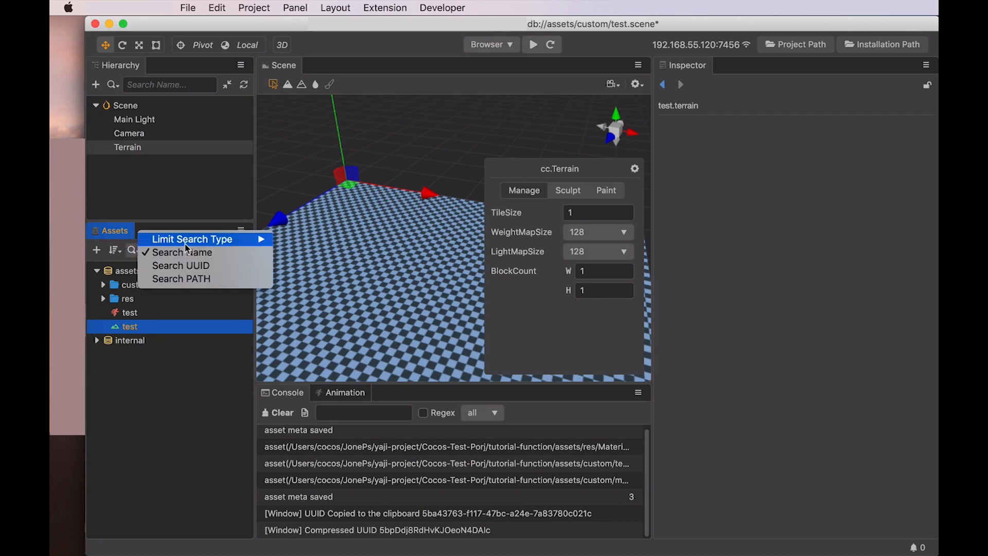
{"action": "mouse_move", "coordinate": [201, 241]}
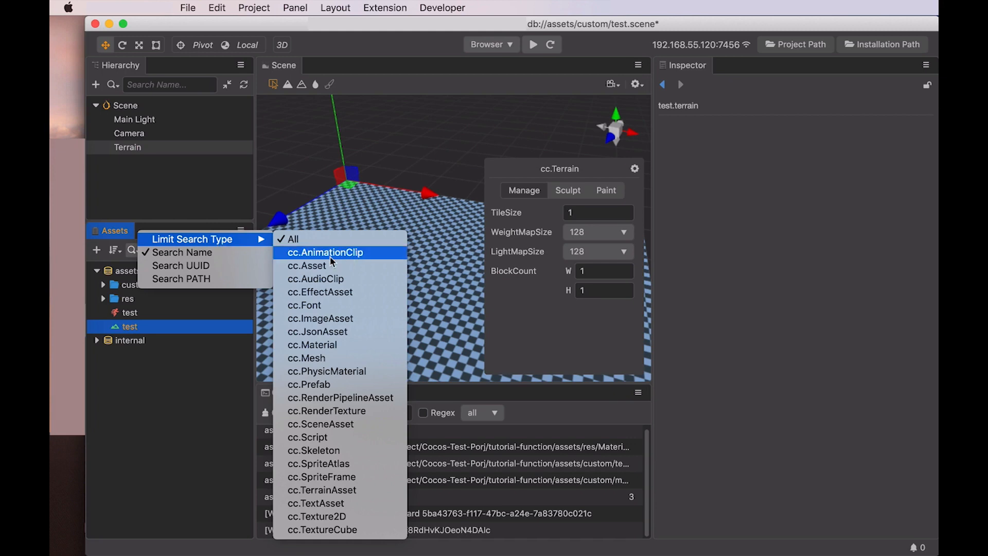
{"action": "left_click", "coordinate": [353, 252]}
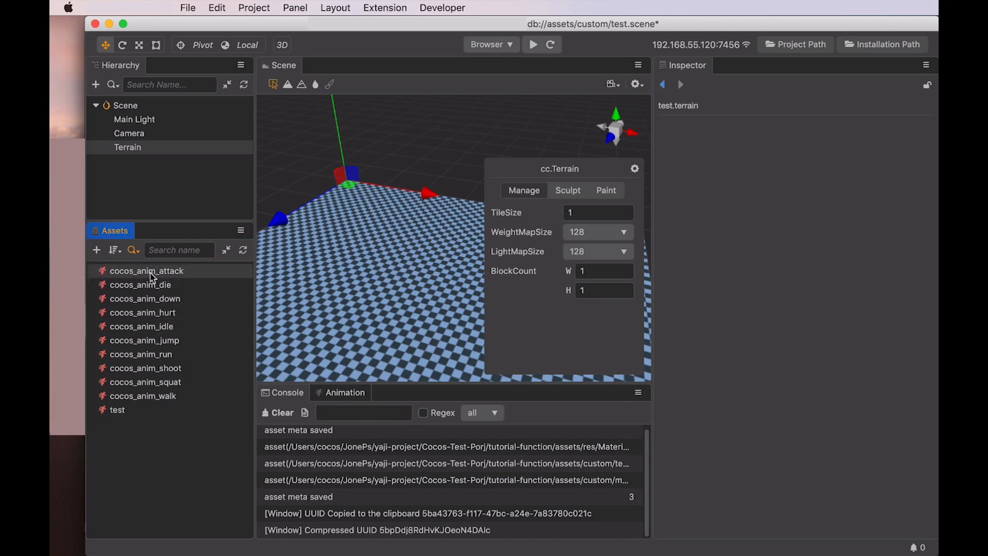
{"action": "left_click", "coordinate": [132, 250]}
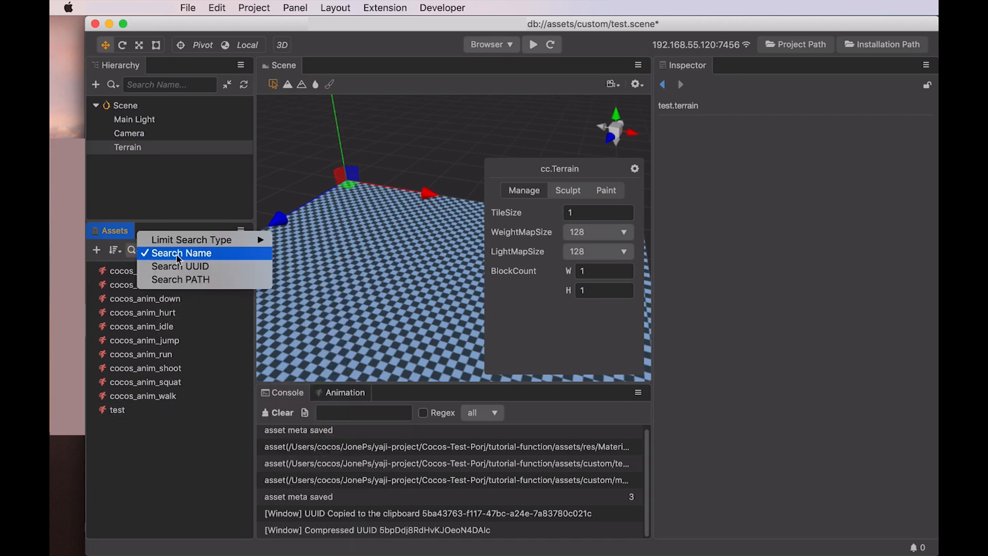
{"action": "mouse_move", "coordinate": [227, 241]}
{"action": "left_click", "coordinate": [292, 241]}
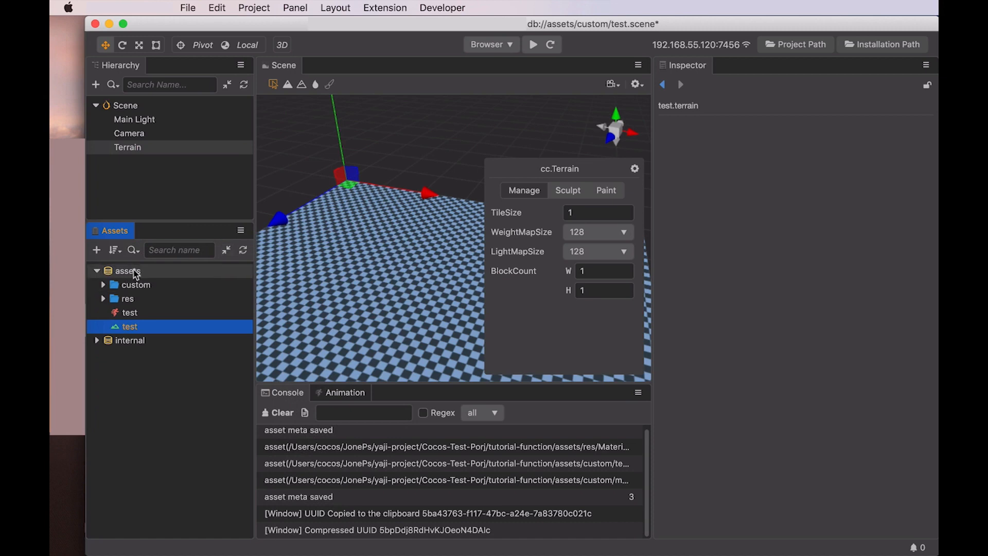
Expand the whole asset tree, collapse the assets and internal databases, then refresh the asset list and clear the selection.
{"action": "left_click", "coordinate": [226, 252]}
{"action": "left_click", "coordinate": [225, 252]}
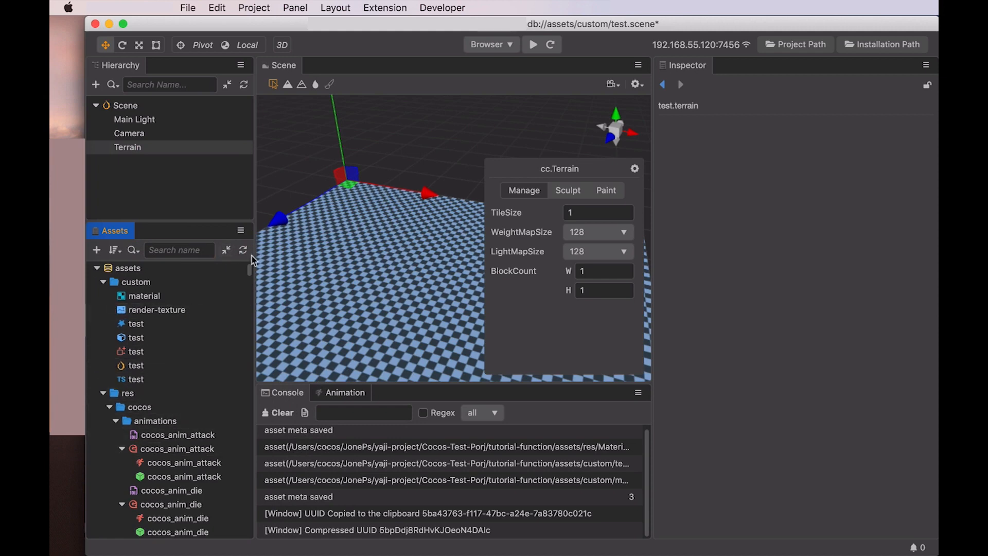
{"action": "left_click", "coordinate": [96, 268]}
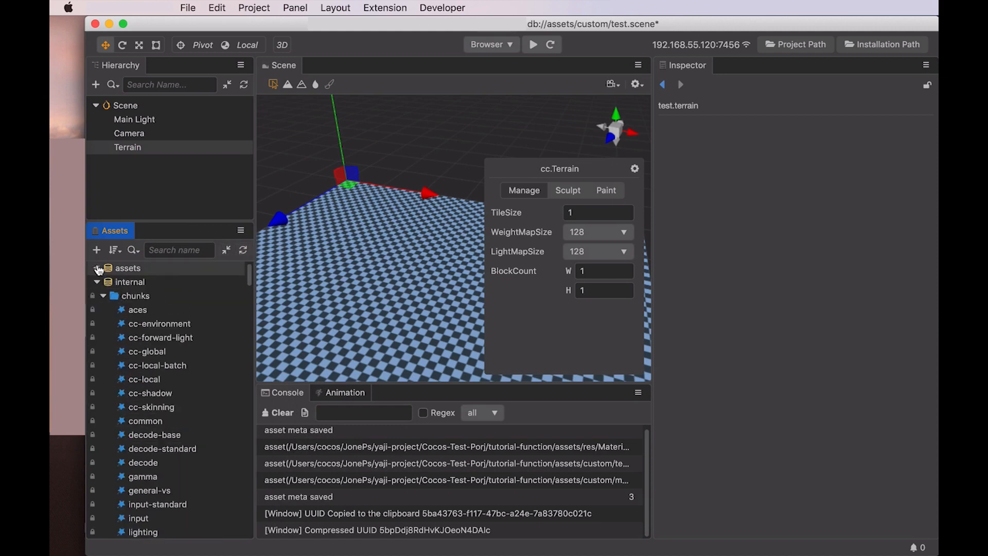
{"action": "left_click", "coordinate": [97, 285]}
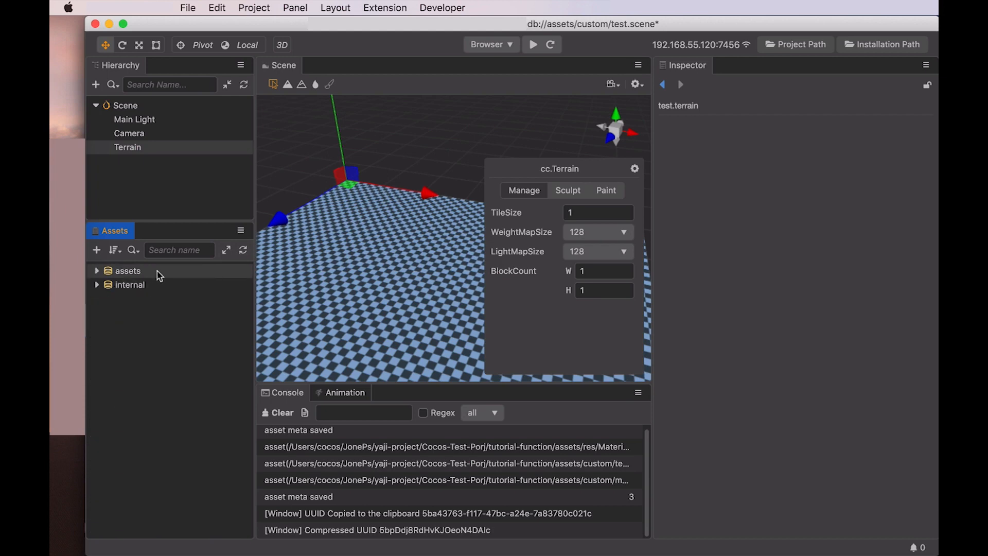
{"action": "left_click", "coordinate": [243, 251]}
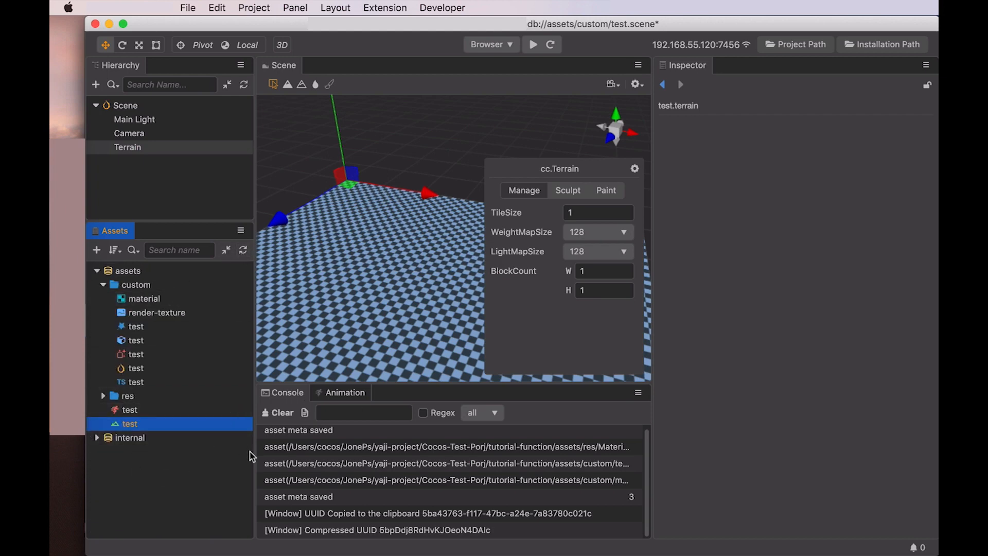
{"action": "left_click", "coordinate": [175, 480]}
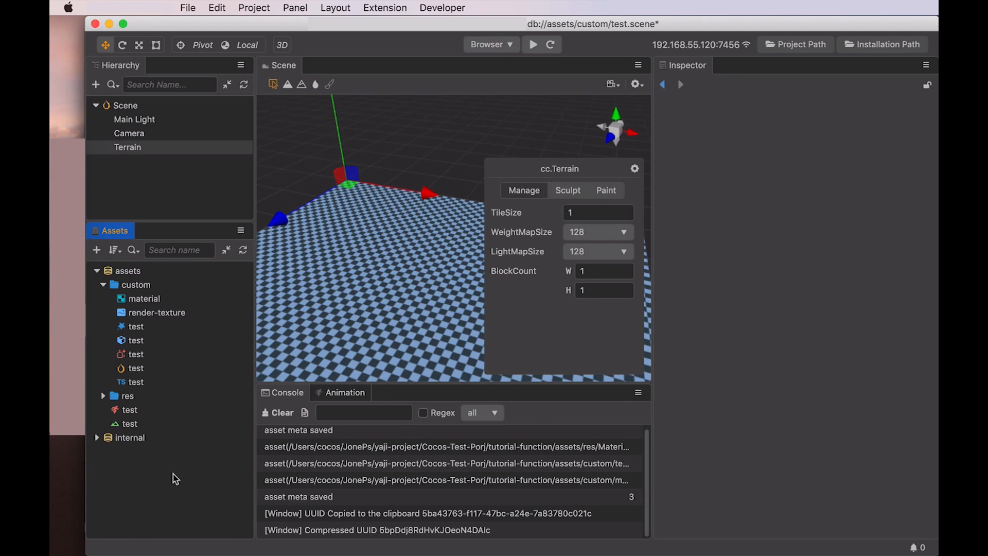